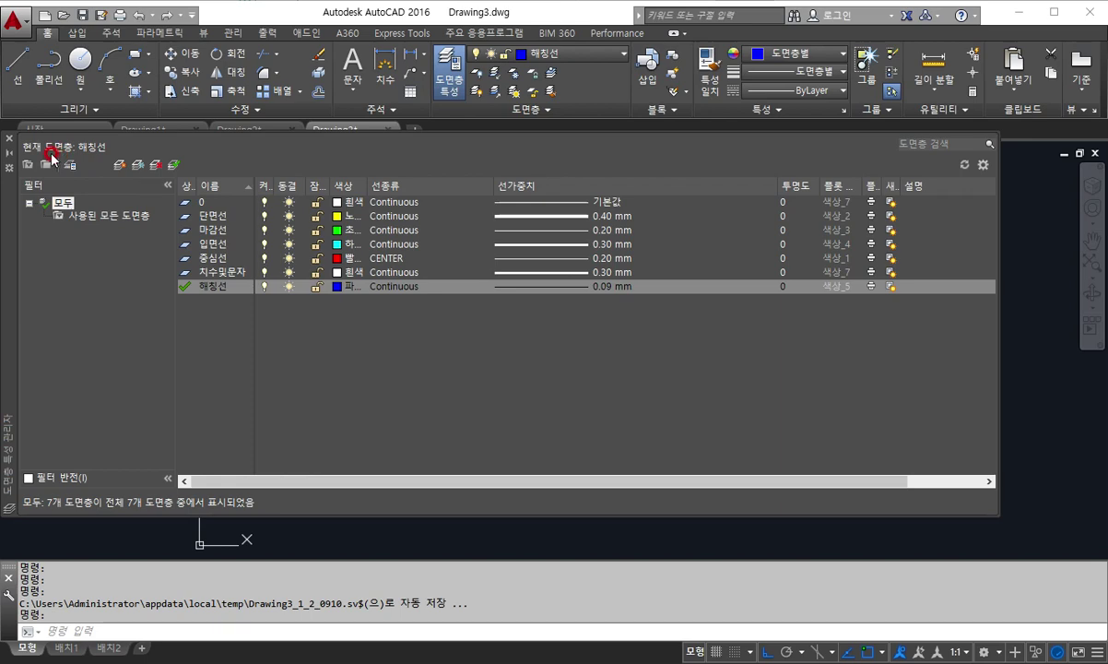
# Close the Layer Properties Manager and crossing-select the six coloured test lines for erasing
pyautogui.click(7, 138)
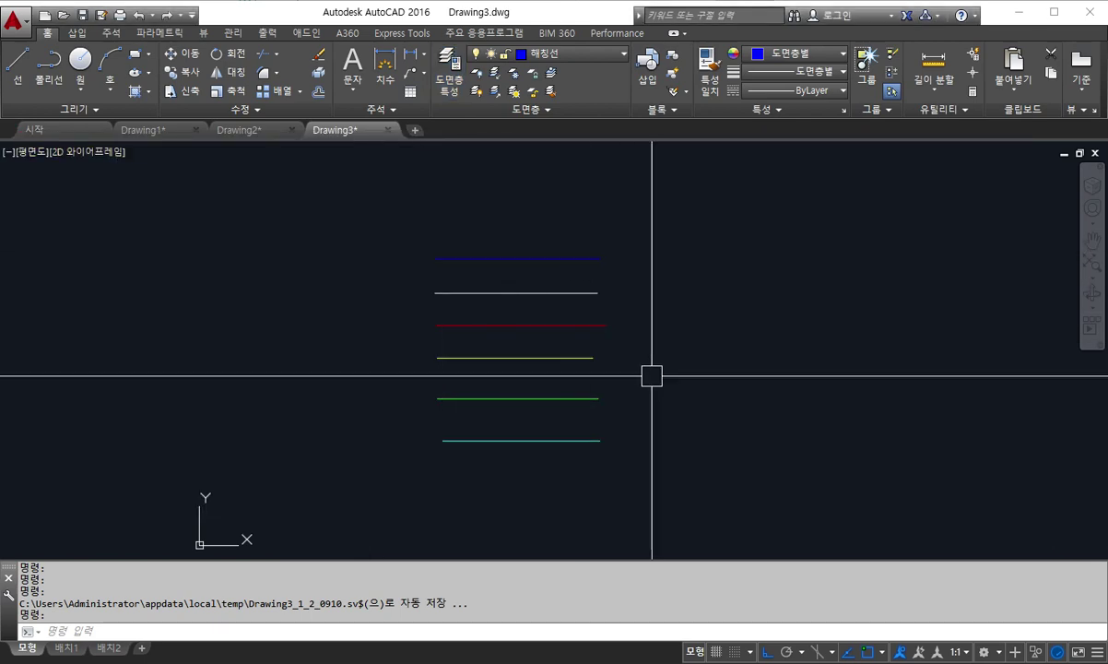
pyautogui.write('e')
pyautogui.press('Return')
pyautogui.click(655, 493)
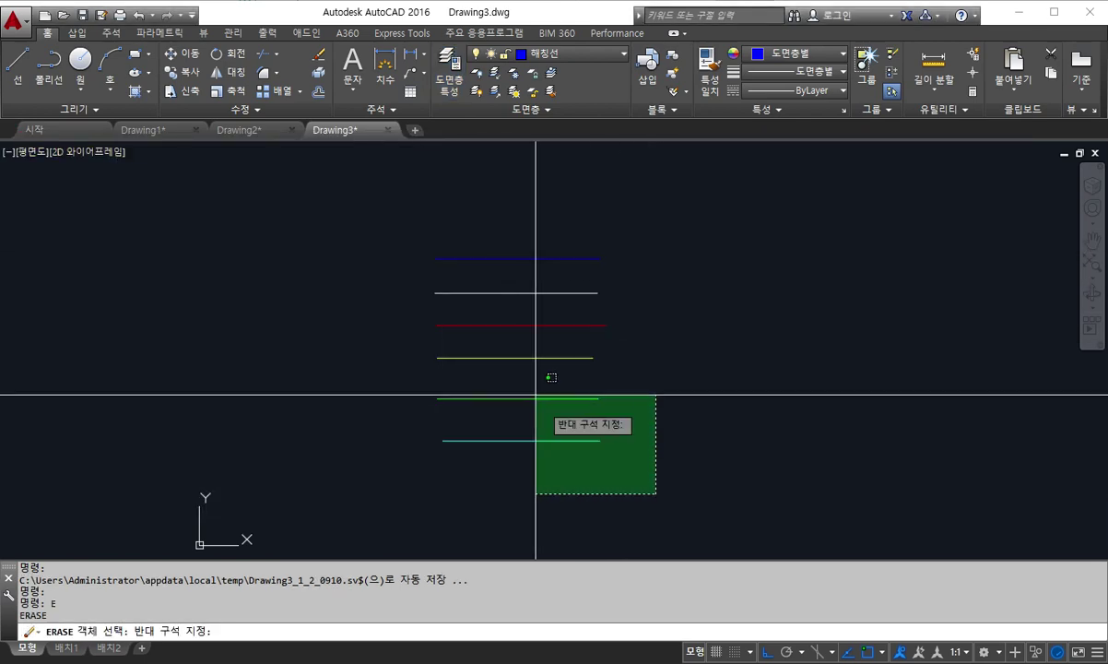
pyautogui.click(409, 229)
# Erase the six test lines and make 전산응용건축제도 the current text style
pyautogui.press('Return')
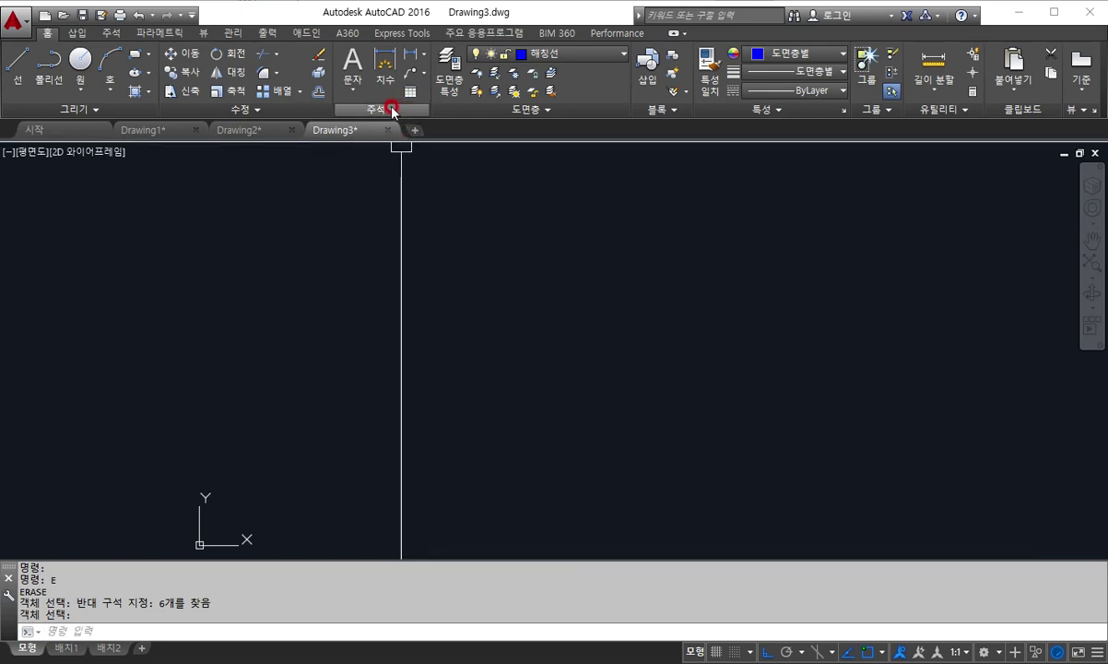
pyautogui.click(391, 110)
pyautogui.click(388, 130)
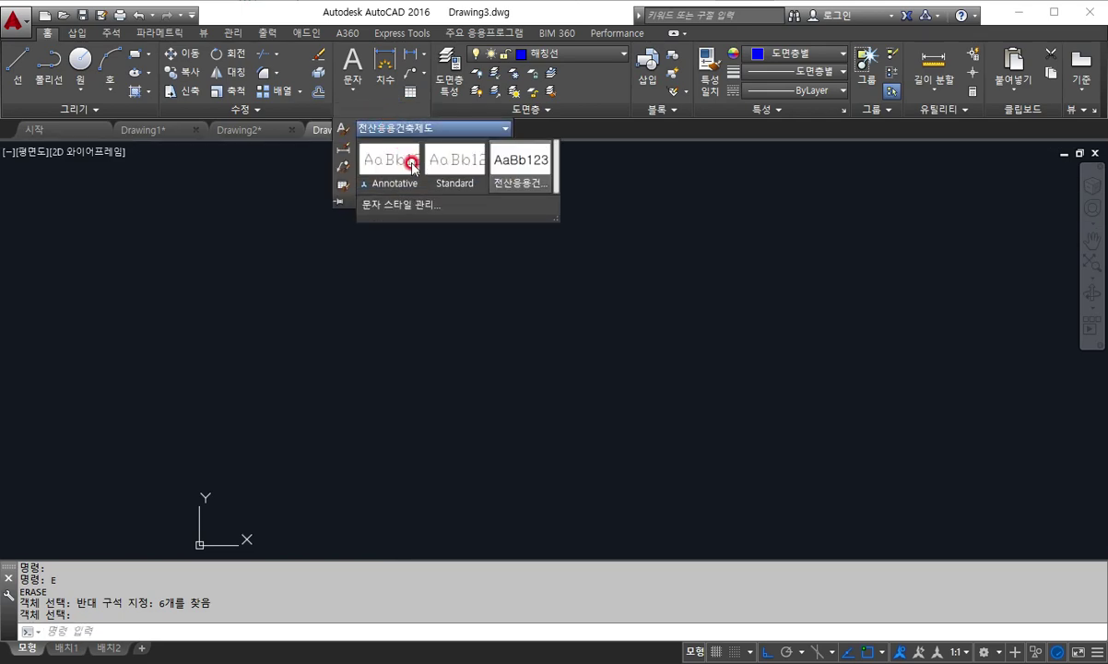
pyautogui.click(521, 184)
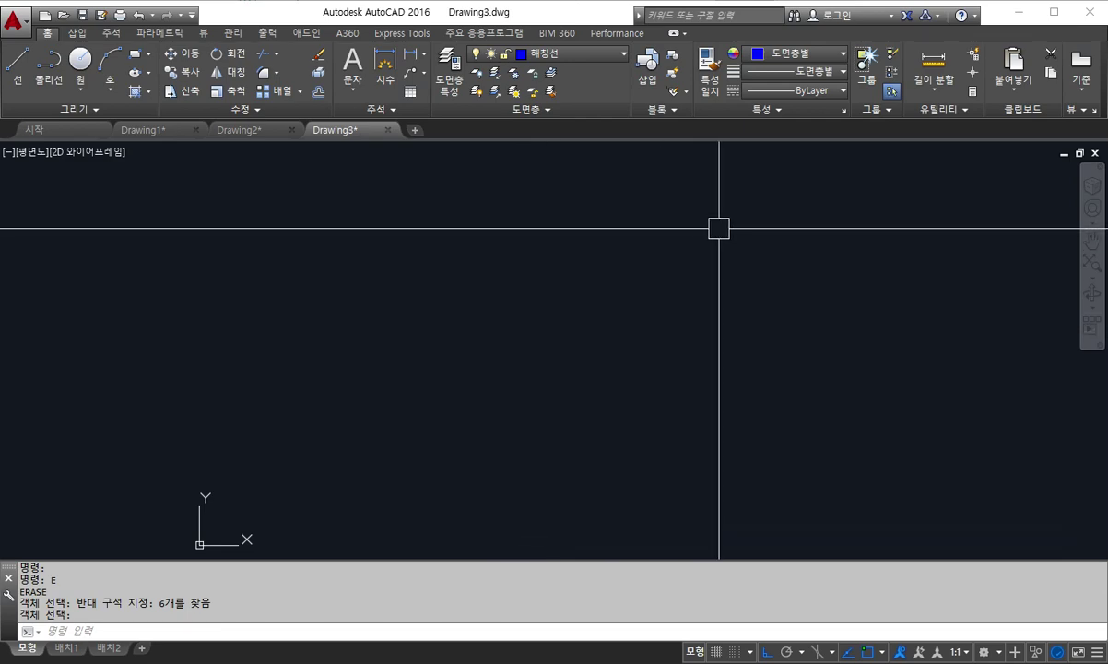
pyautogui.hotkey('alt', 'Tab')
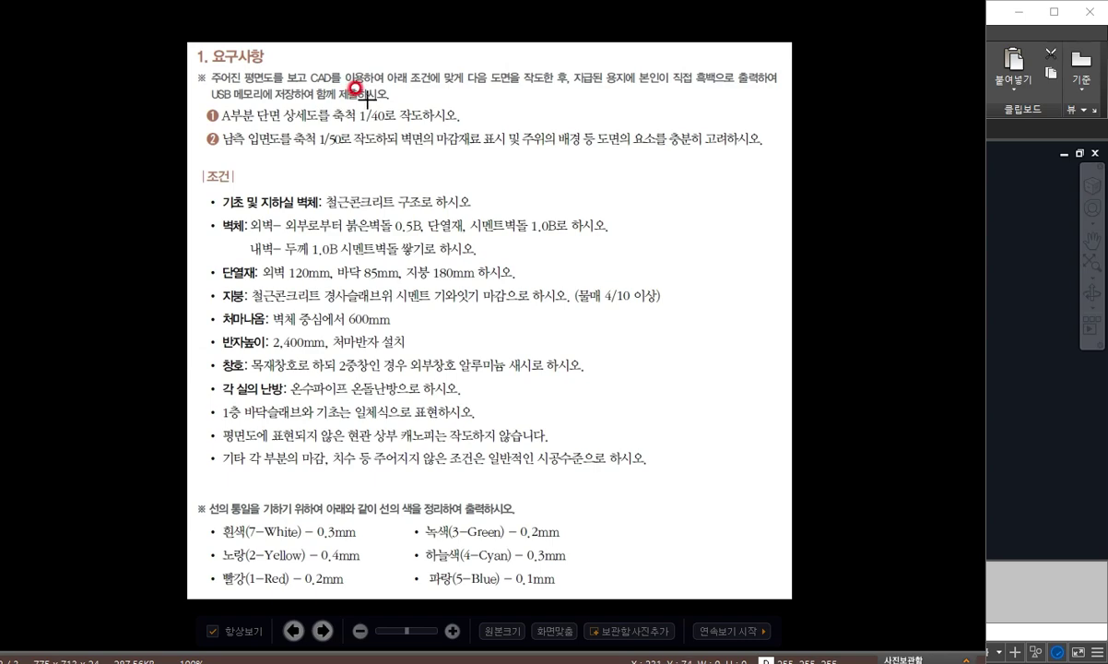
# Mark the 1/40 section-detail, 1/50 elevation and line colour/weight requirements on the exam sheet
pyautogui.click(219, 103)
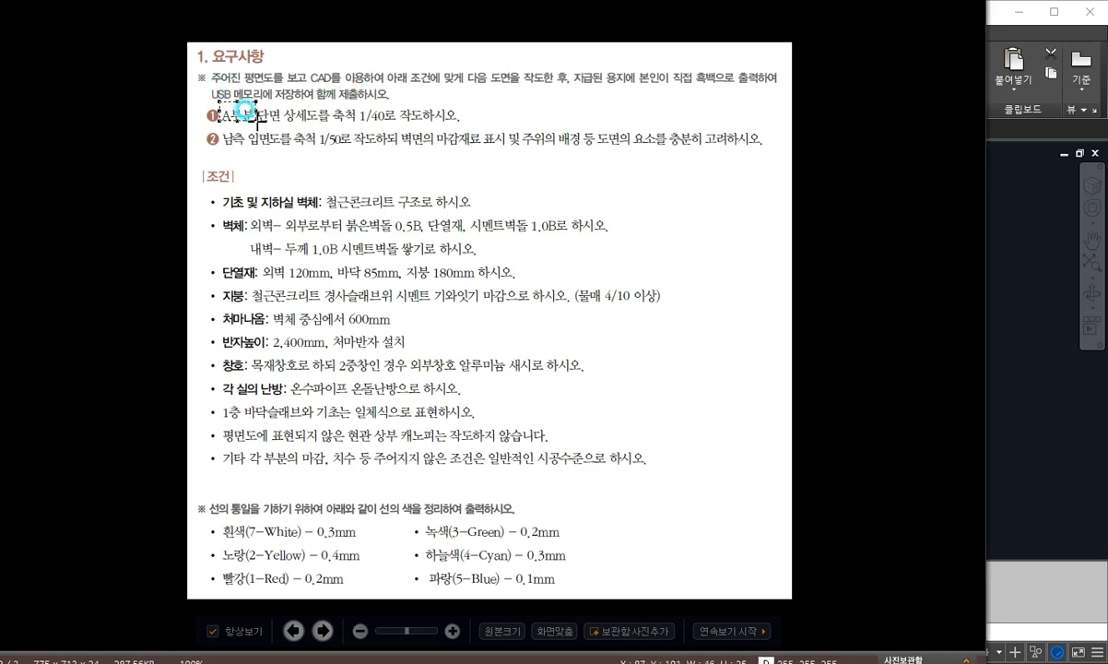
pyautogui.moveTo(353, 138); pyautogui.dragTo(397, 128)
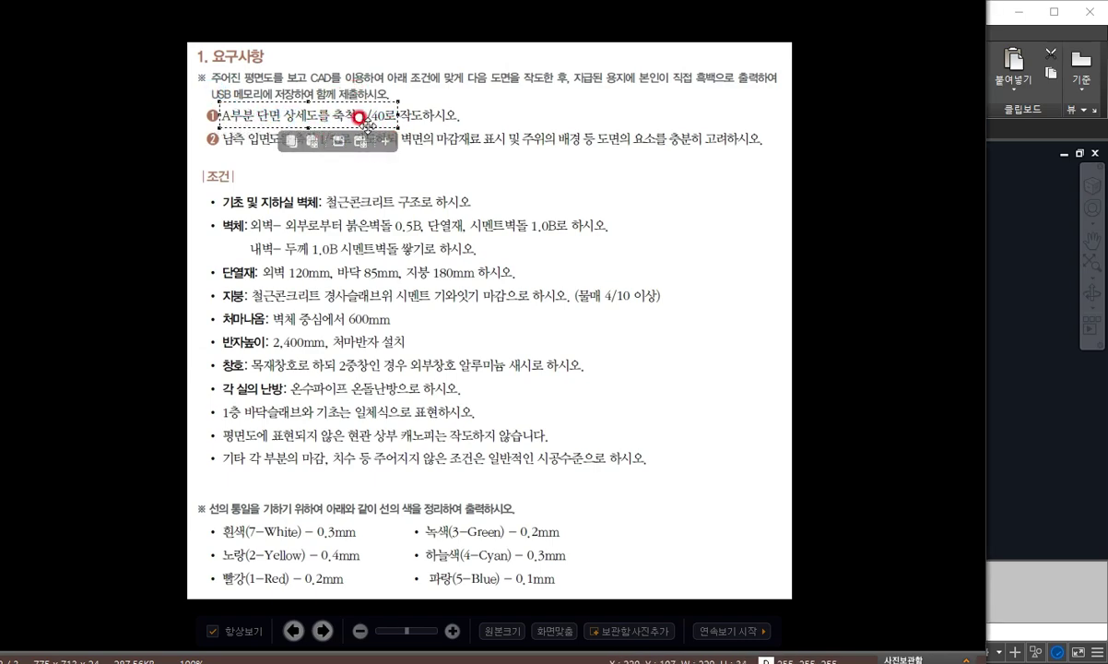
pyautogui.moveTo(222, 128); pyautogui.dragTo(346, 154)
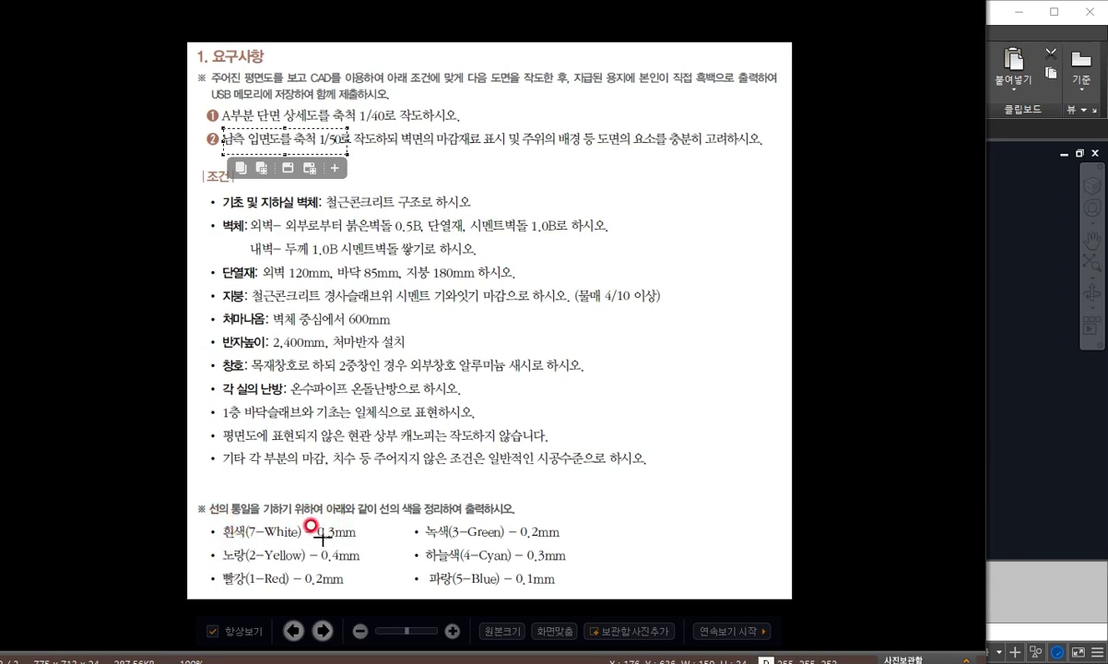
pyautogui.click(204, 493)
pyautogui.moveTo(203, 493); pyautogui.dragTo(578, 587)
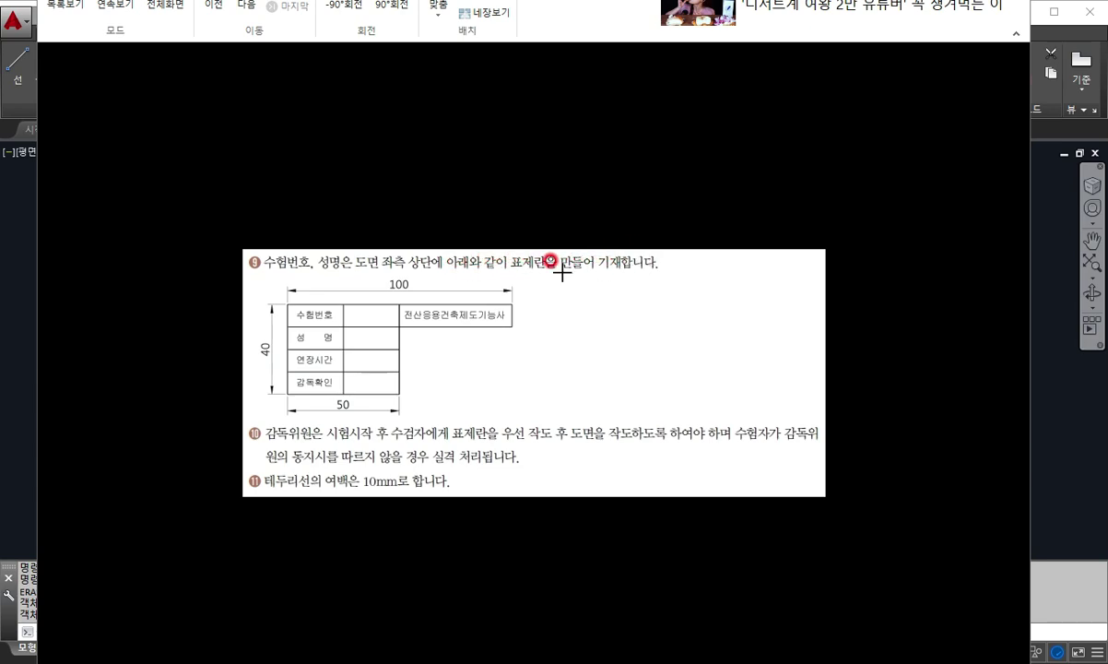
# Mark the 100×40 title-block diagram, then close the exam sheet viewer
pyautogui.moveTo(252, 276); pyautogui.dragTo(556, 416)
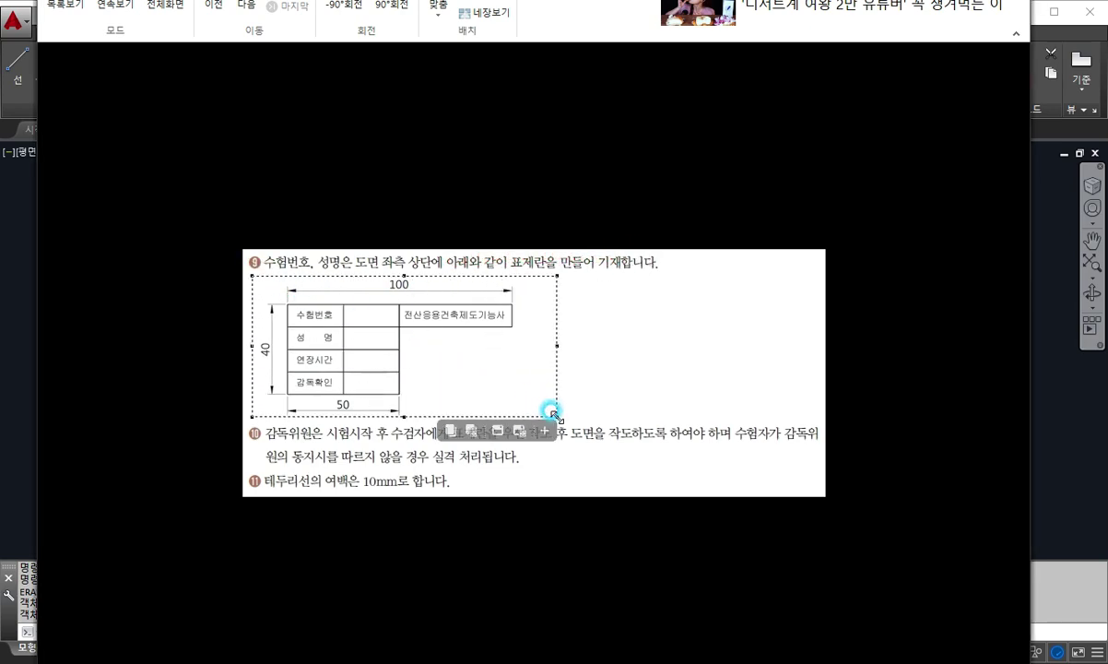
pyautogui.rightClick(618, 373)
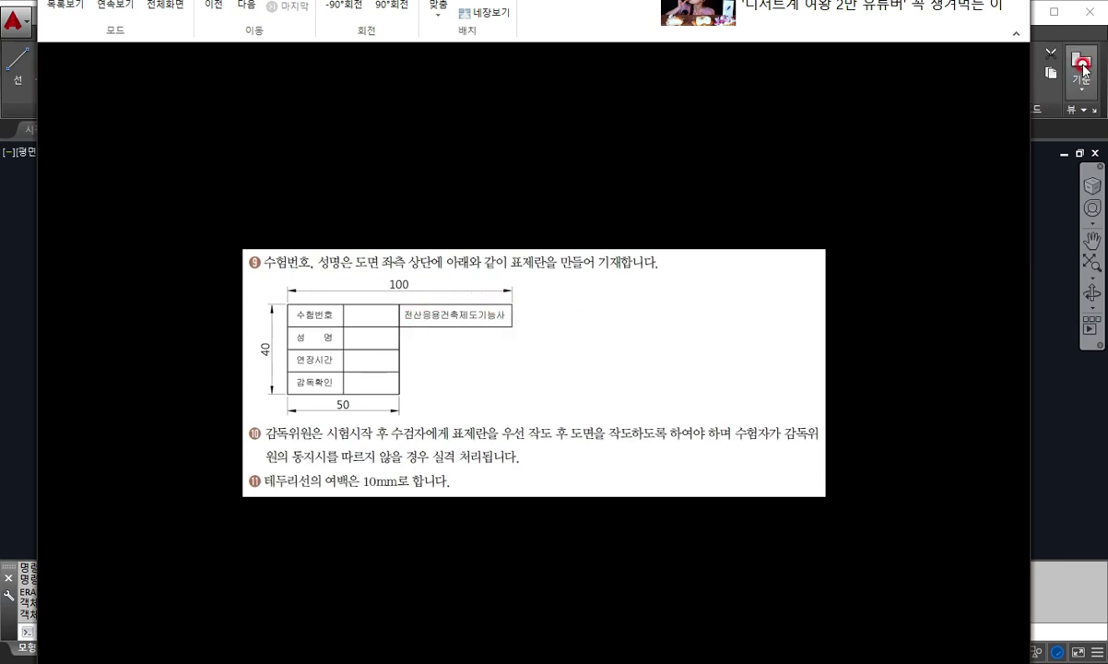
pyautogui.press('Escape')
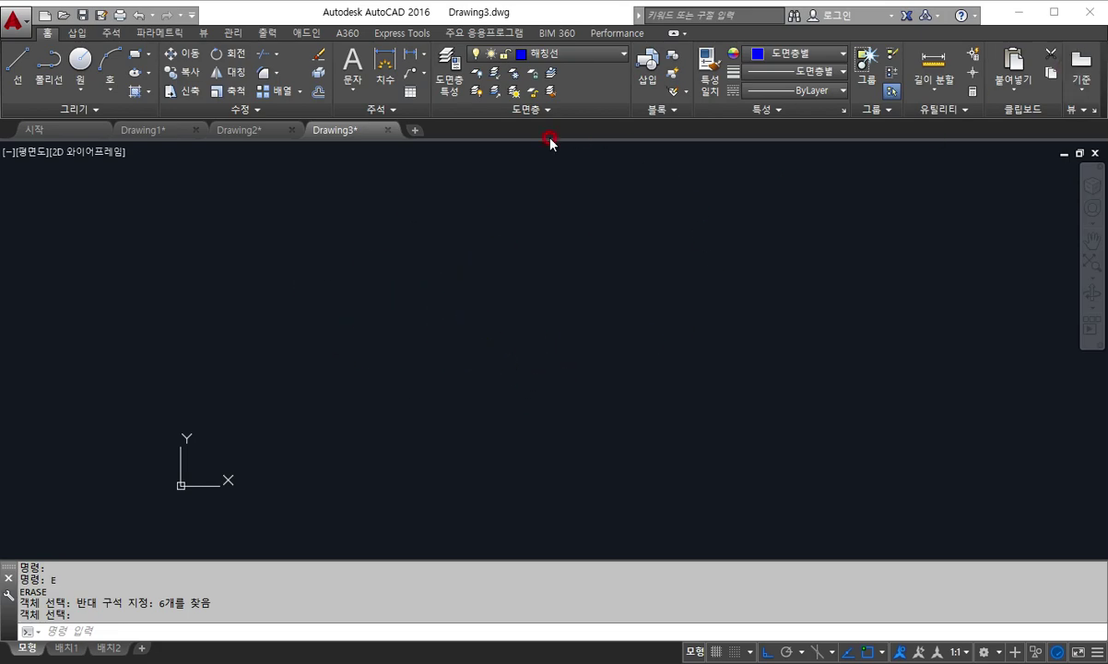
# Switch the current layer from 해칭선 to layer 0
pyautogui.click(584, 59)
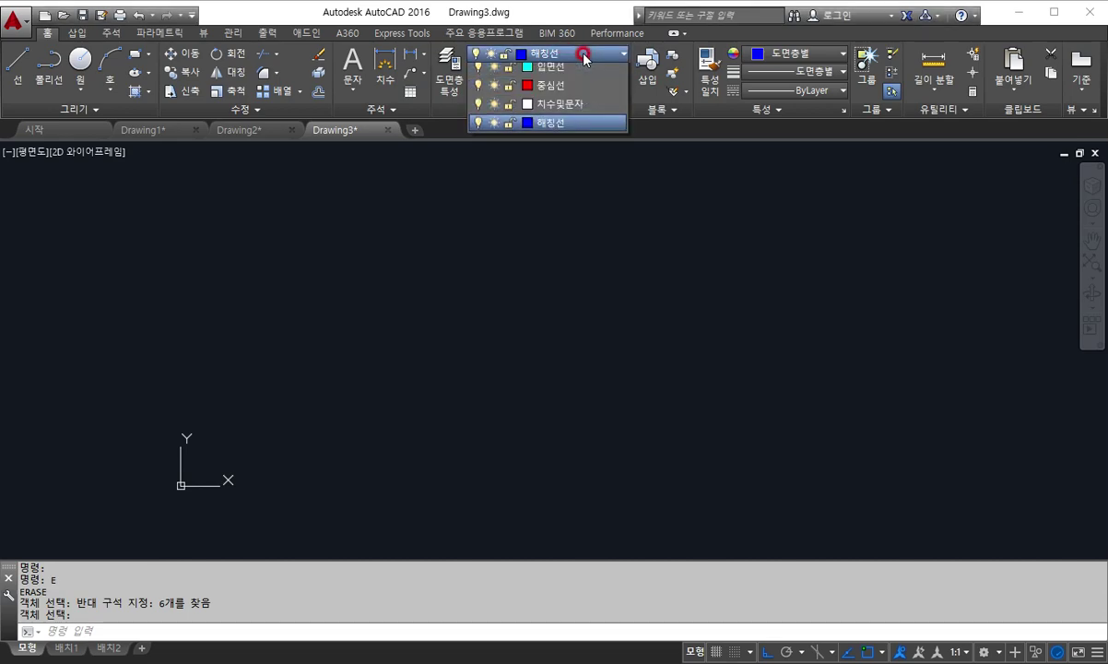
pyautogui.click(565, 67)
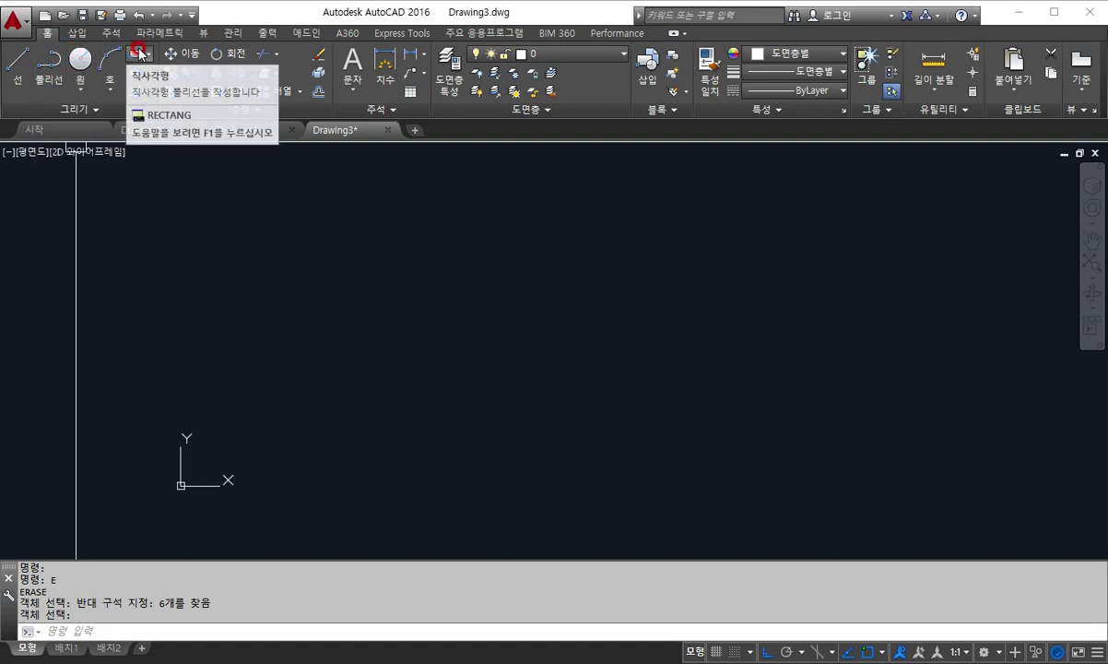
pyautogui.moveTo(134, 54)
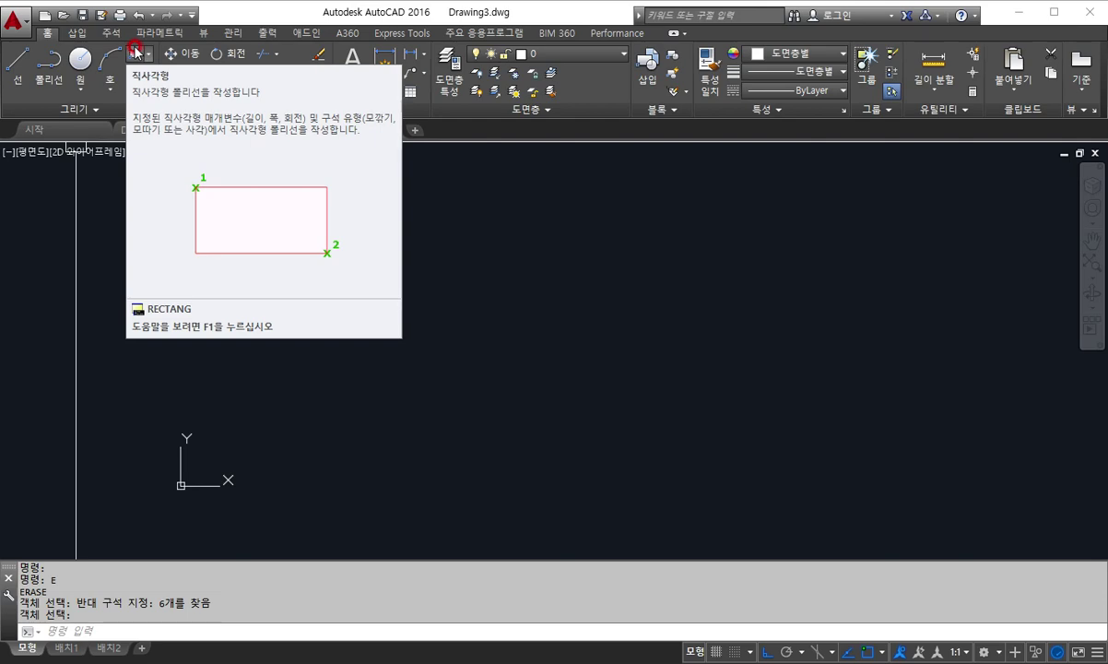
# Draw a 420×297 rectangle from 0,0, pan to view it, and begin erasing it
pyautogui.click(134, 56)
pyautogui.write('0')
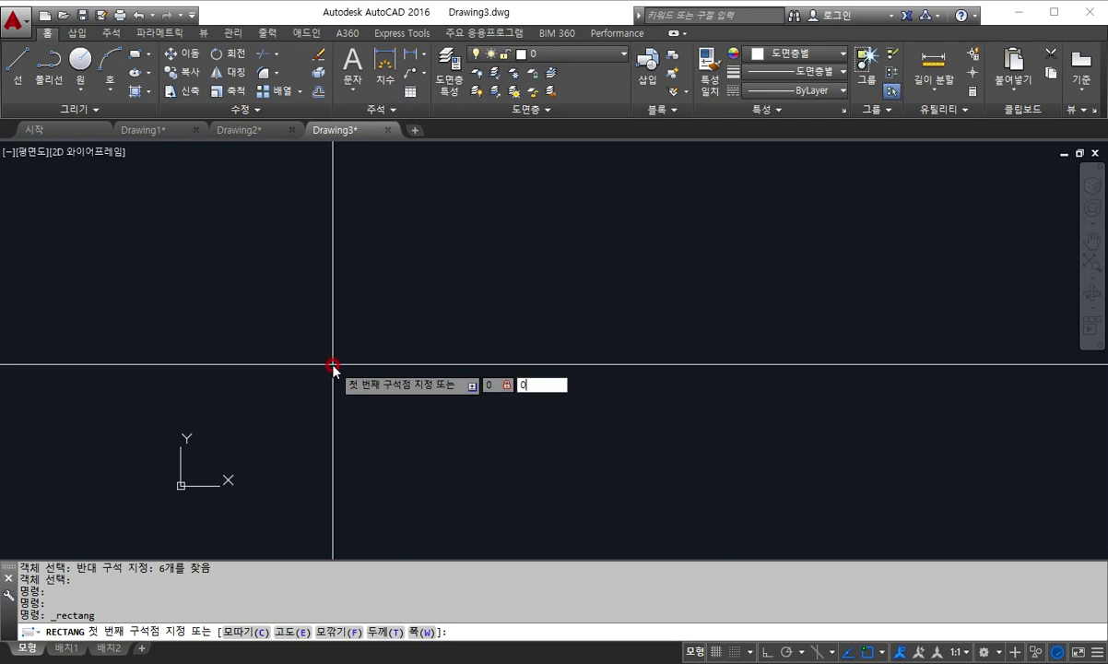
pyautogui.press('Return')
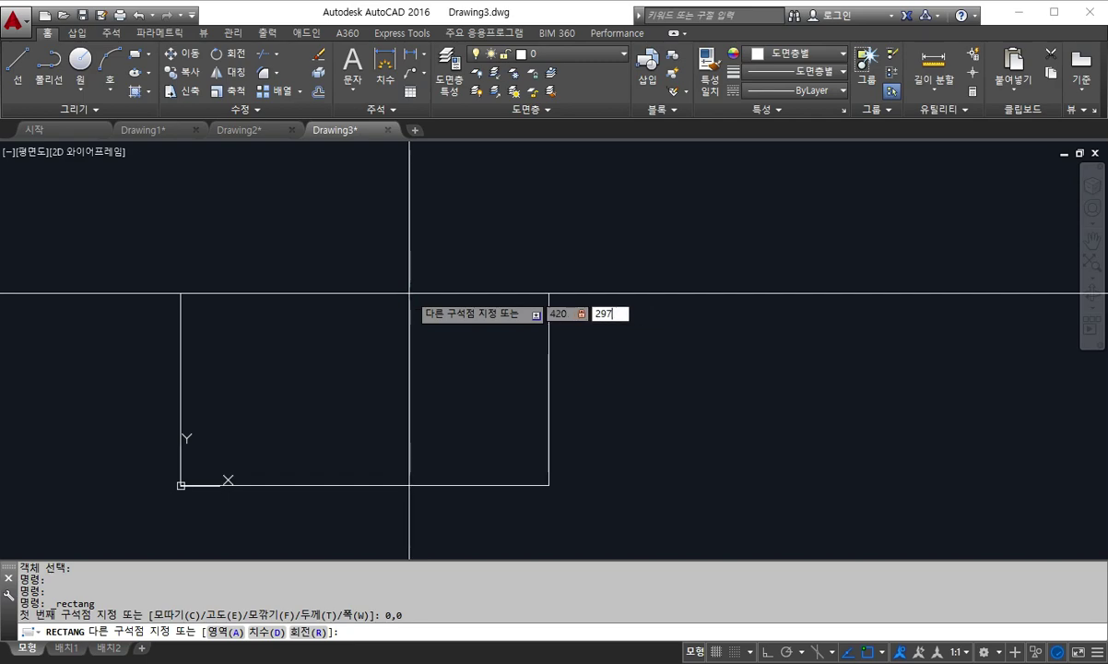
pyautogui.press('Return')
pyautogui.scroll(-2, 549, 411)
pyautogui.moveTo(553, 410); pyautogui.dragTo(389, 416, button='middle')
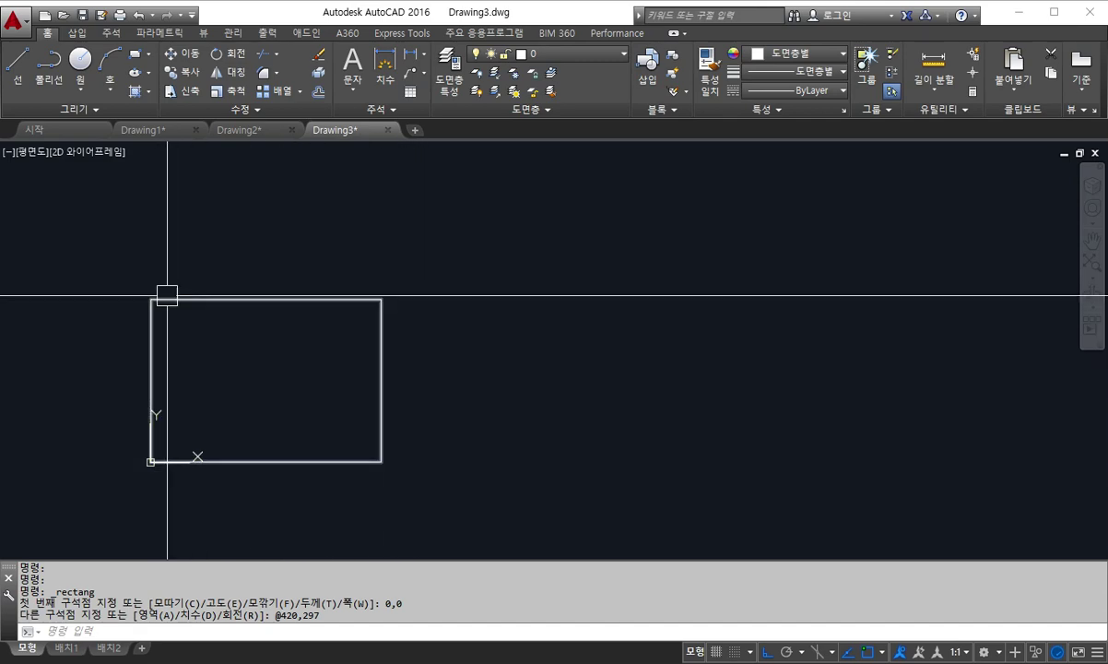
pyautogui.write('E')
pyautogui.press('Return')
pyautogui.click(423, 408)
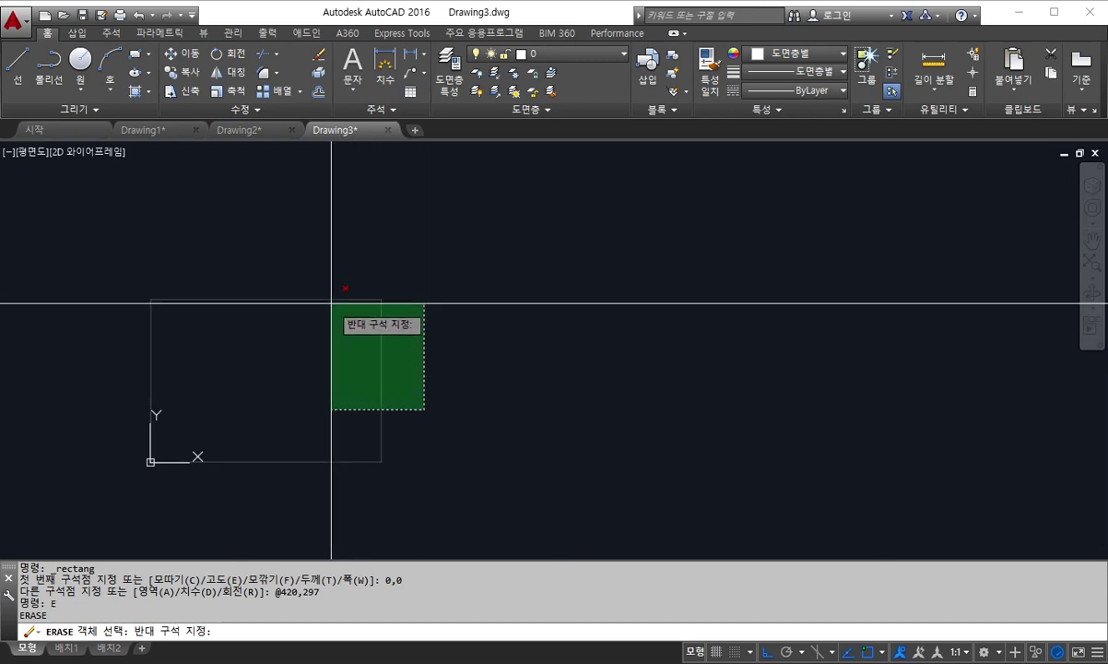
# Erase the trial rectangle and redraw a 420×297 rectangle in its place
pyautogui.click(337, 308)
pyautogui.press('Escape')
pyautogui.press('Escape')
pyautogui.press('Escape')
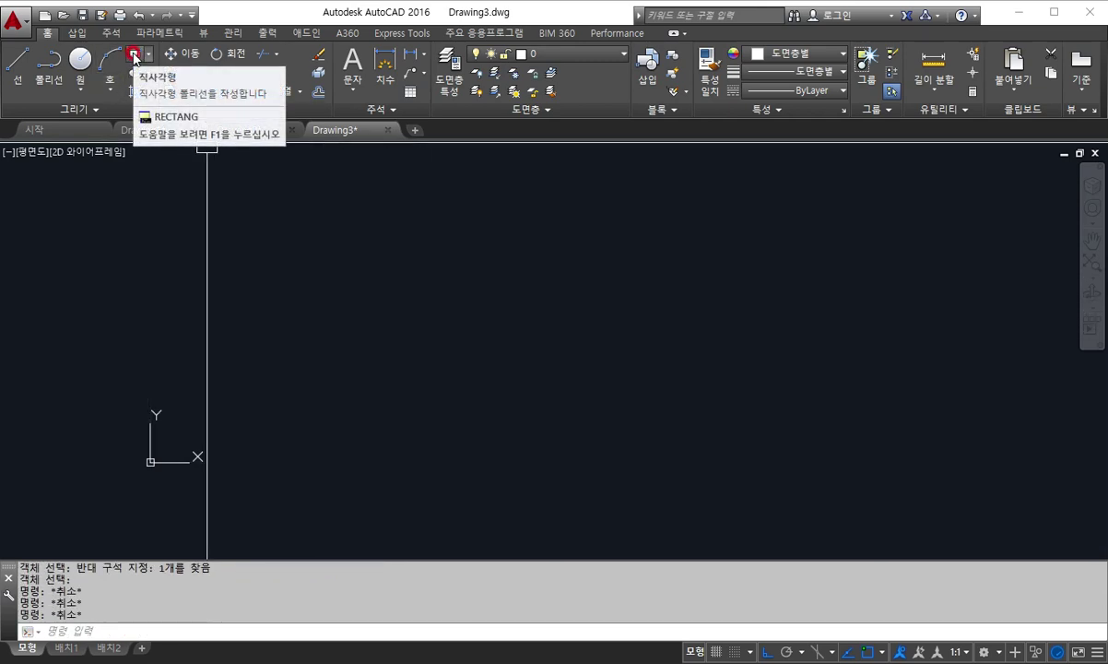
pyautogui.click(133, 58)
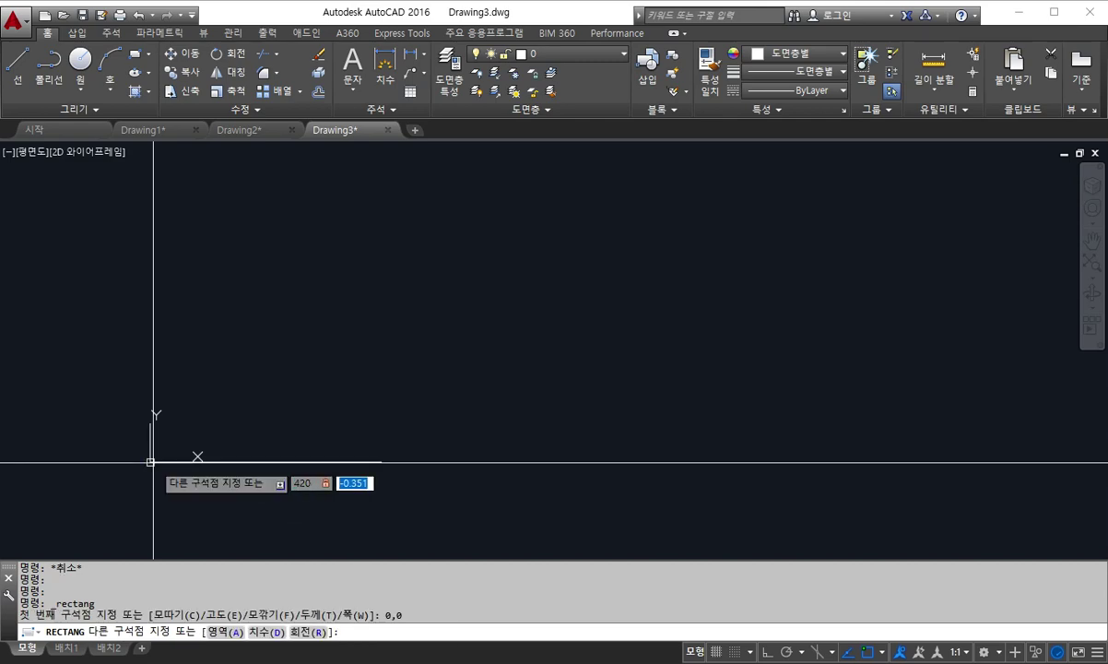
pyautogui.write('7')
pyautogui.press('Return')
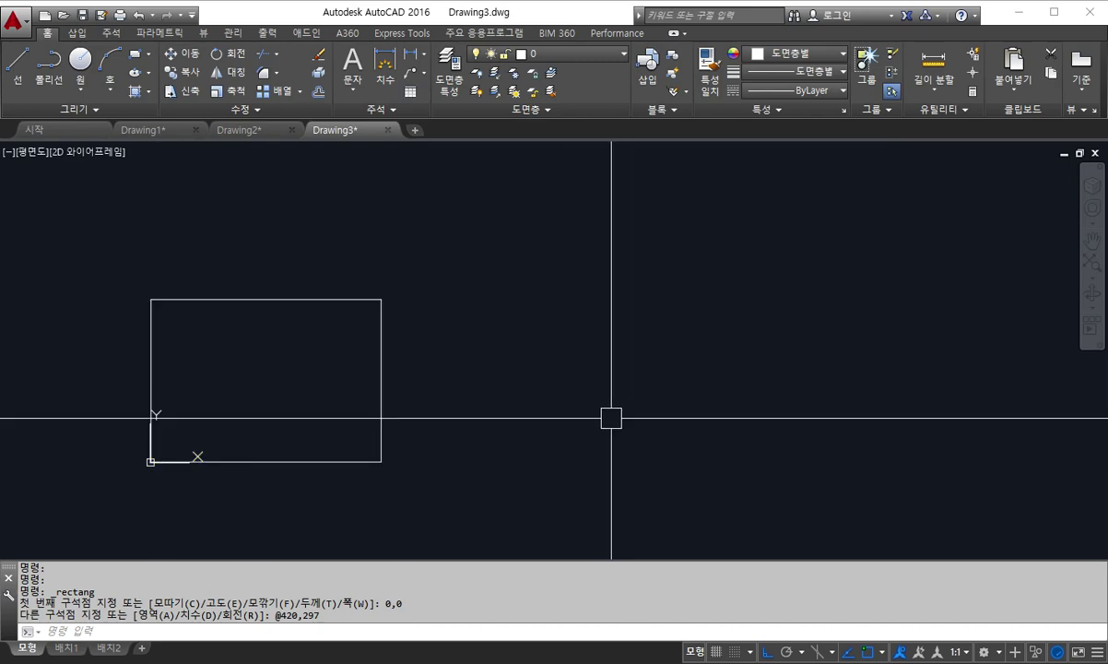
pyautogui.moveTo(524, 453); pyautogui.dragTo(479, 450, button='middle')
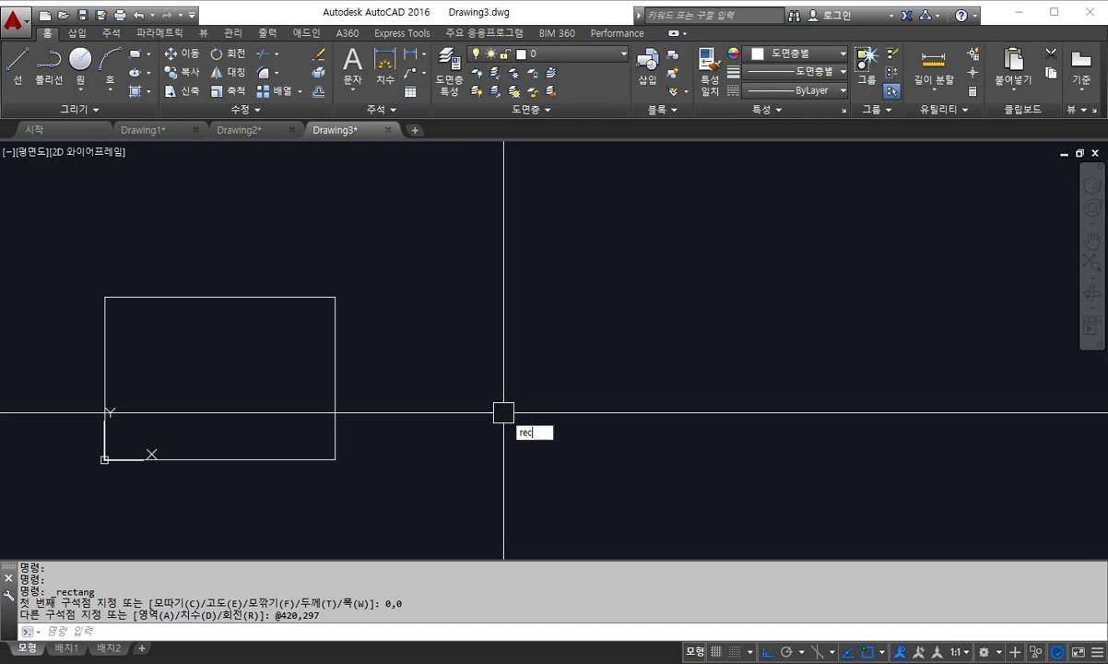
# Draw a second 420×297 rectangle beside the first and select both
pyautogui.press('Return')
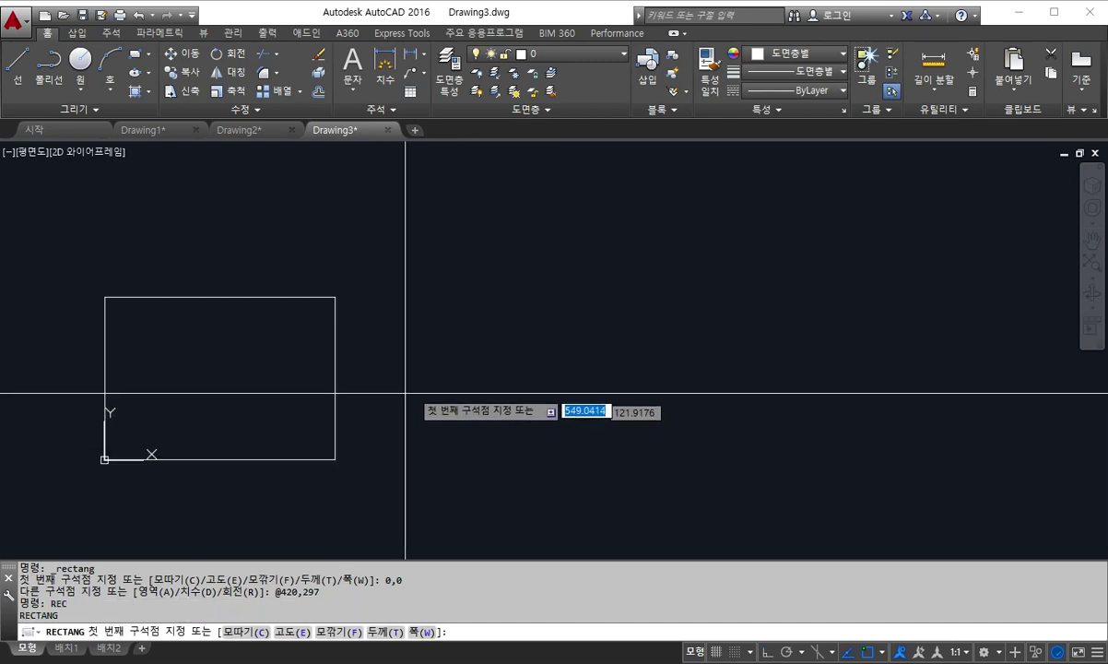
pyautogui.click(384, 459)
pyautogui.write('297')
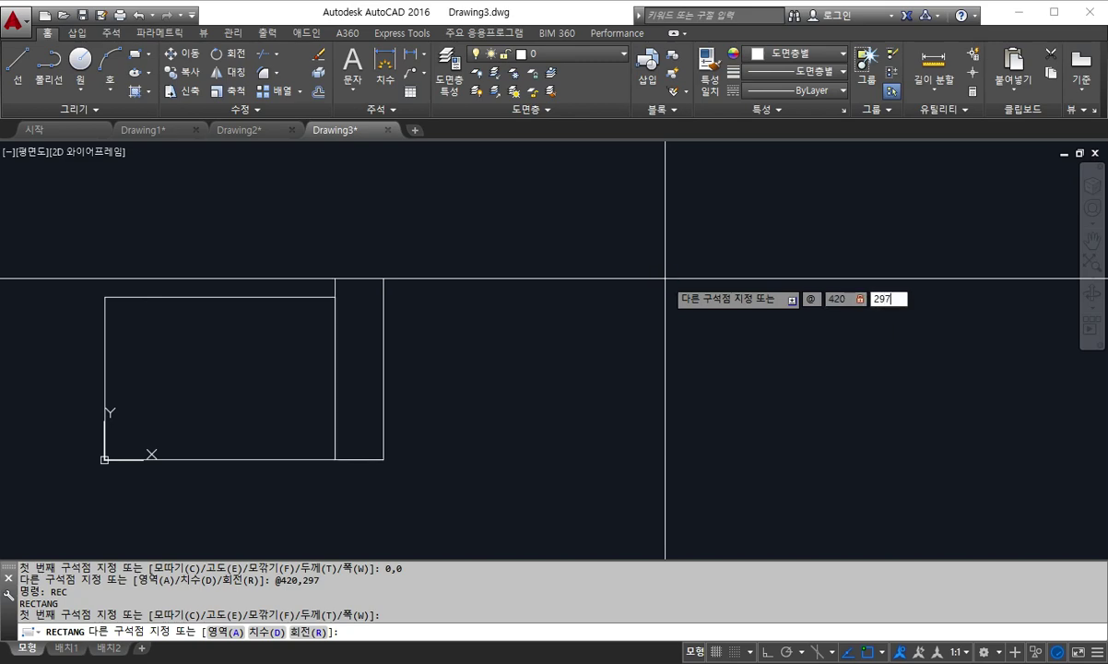
pyautogui.press('Return')
pyautogui.click(422, 403)
pyautogui.click(306, 389)
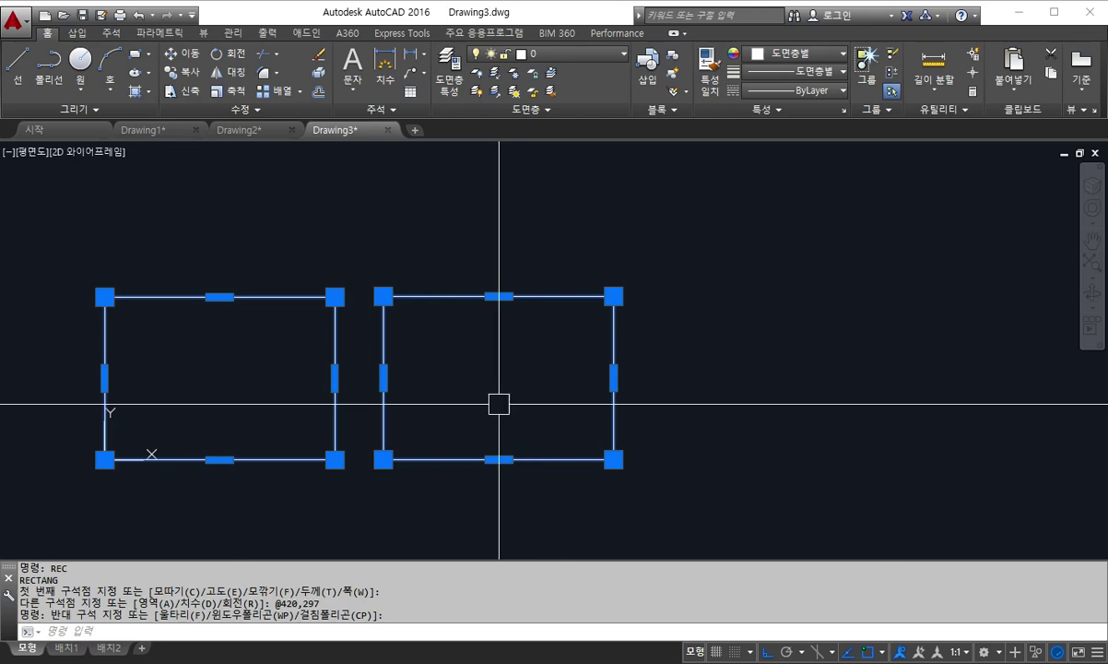
pyautogui.press('Escape')
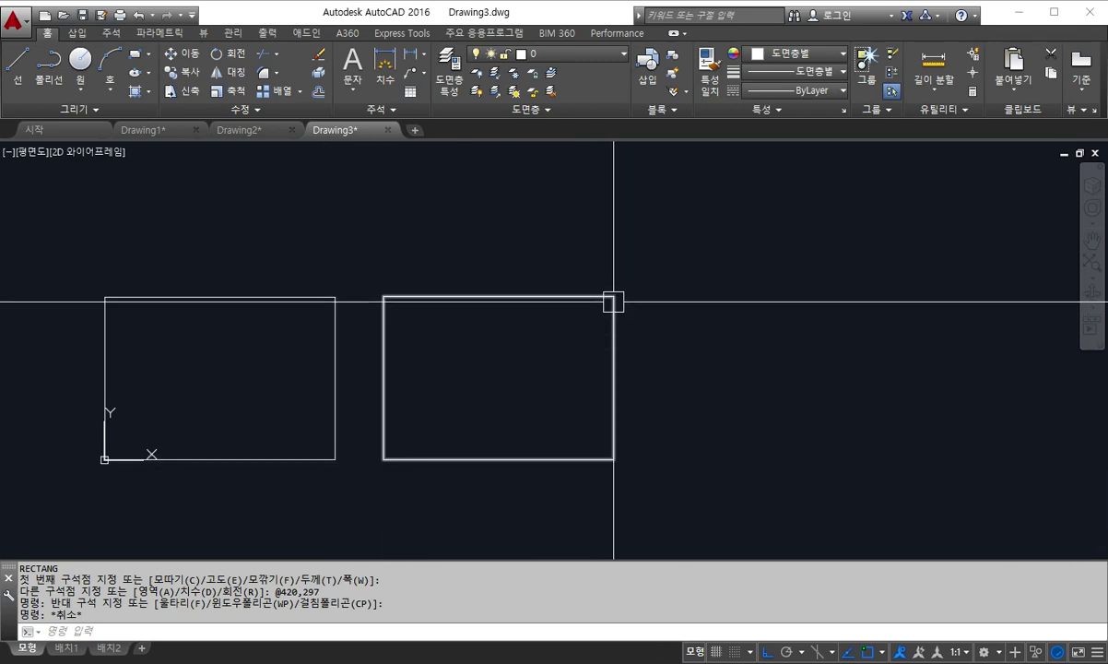
pyautogui.moveTo(612, 296)
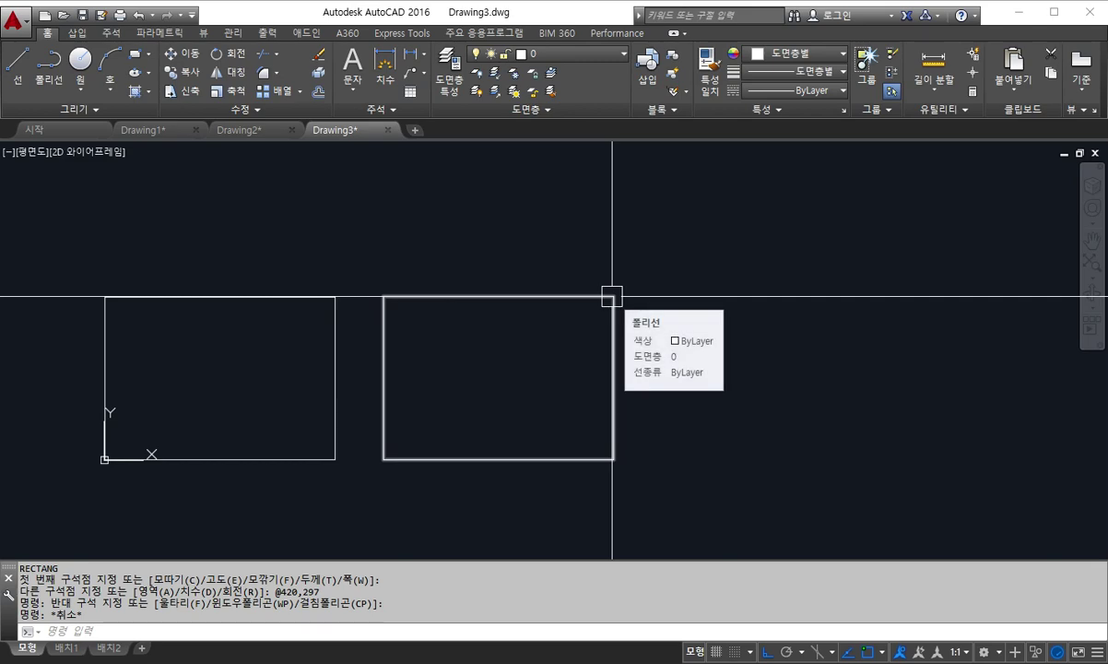
# Erase both trial rectangles with a crossing selection
pyautogui.press('Escape')
pyautogui.press('Escape')
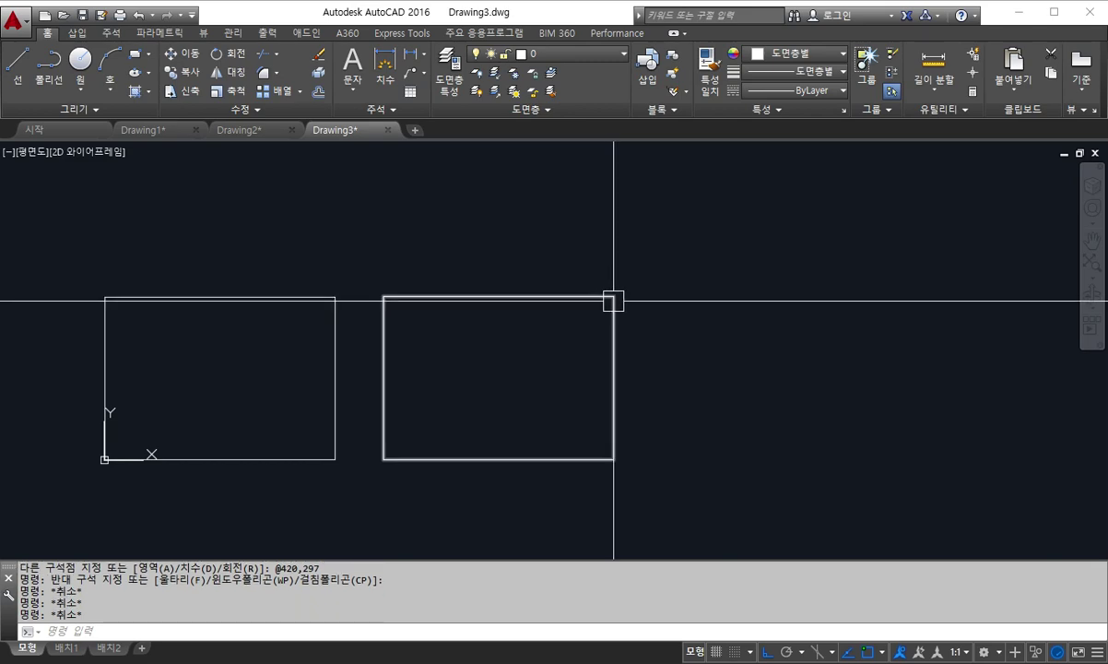
pyautogui.write('e')
pyautogui.press('Return')
pyautogui.click(684, 478)
pyautogui.click(184, 300)
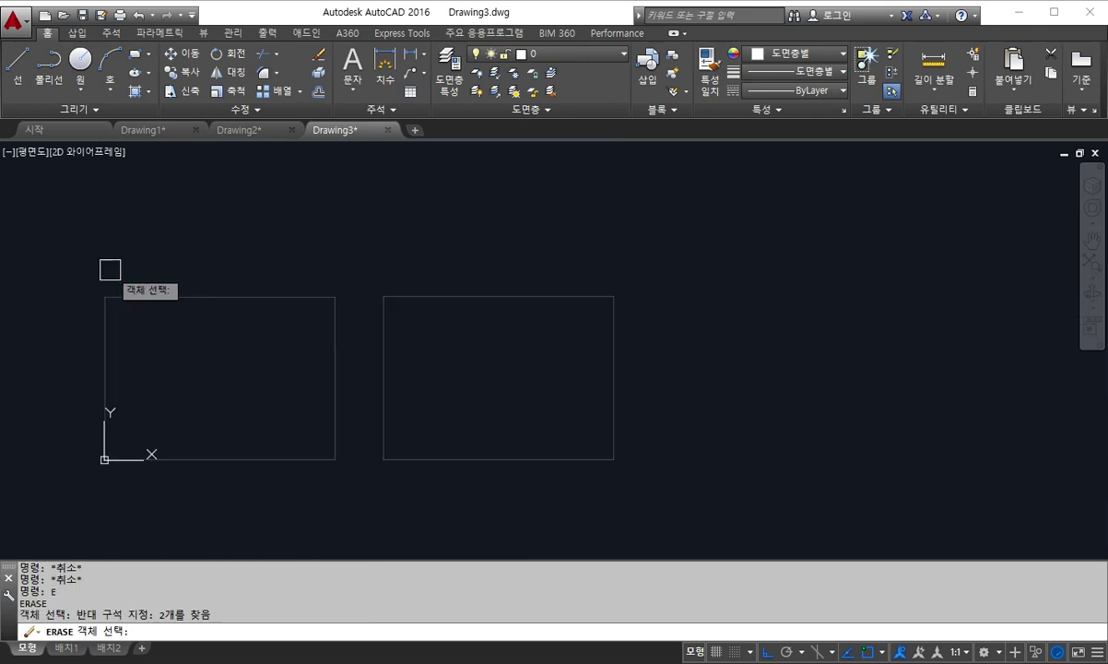
pyautogui.press('Return')
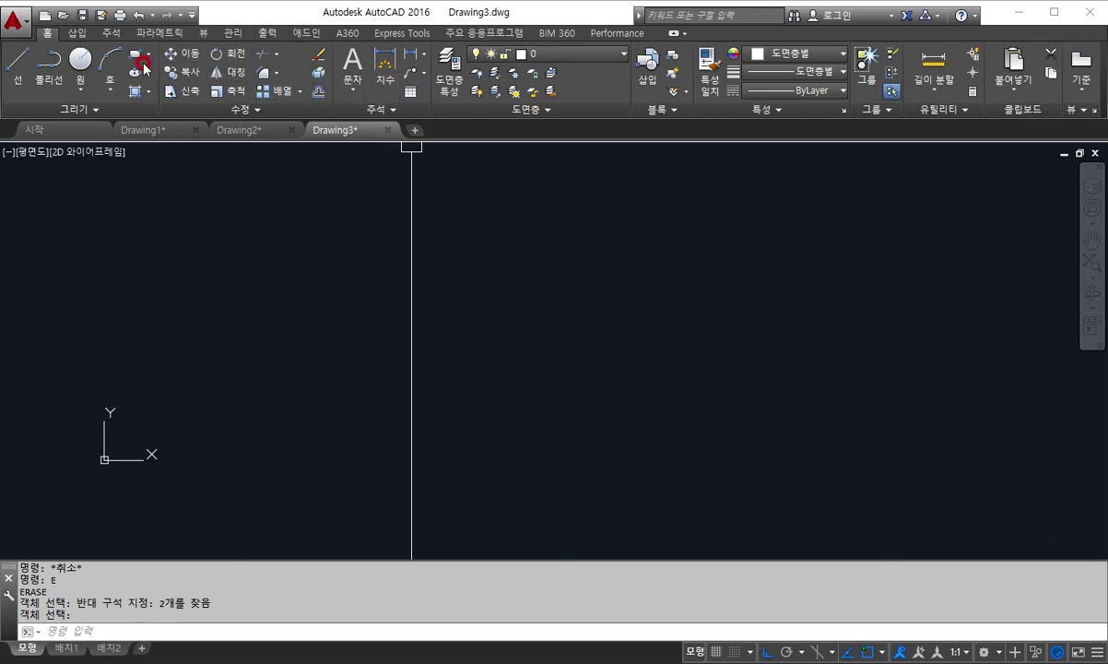
# Draw the 420×297 border rectangle from 0,0 and select it to check it
pyautogui.click(137, 57)
pyautogui.write('0')
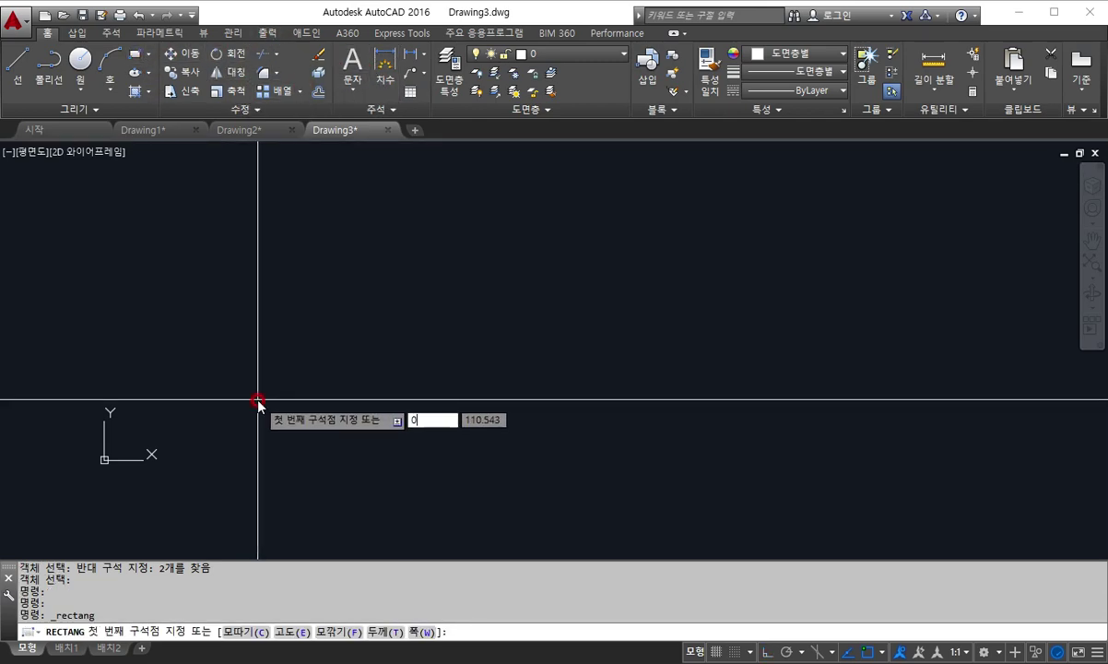
pyautogui.press('Return')
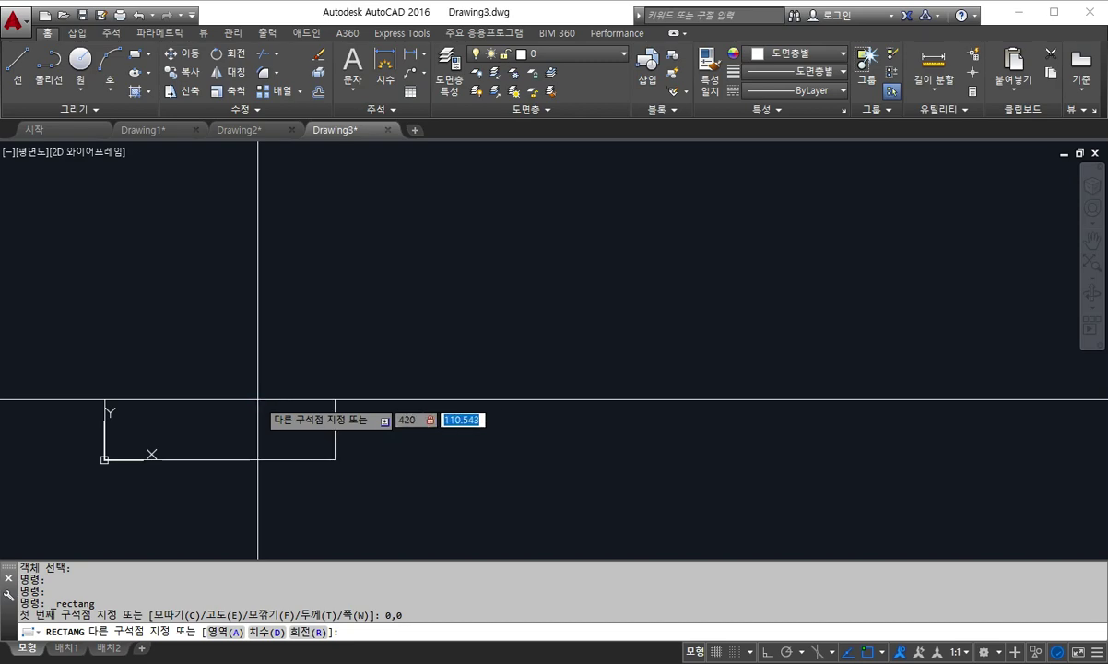
pyautogui.write('297')
pyautogui.press('Return')
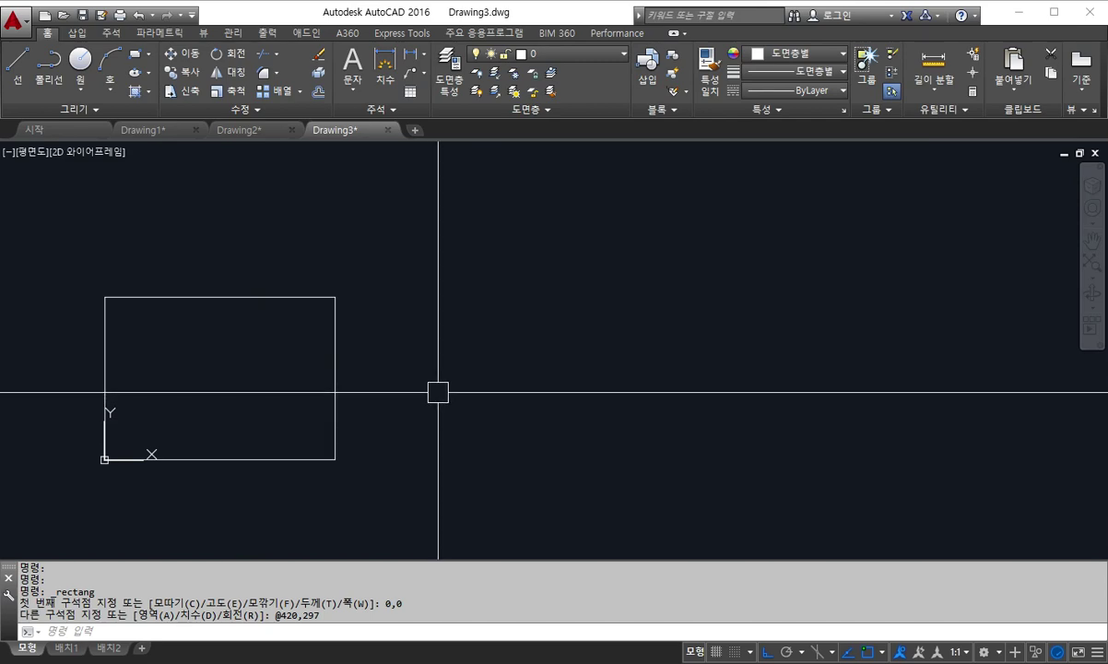
pyautogui.click(277, 298)
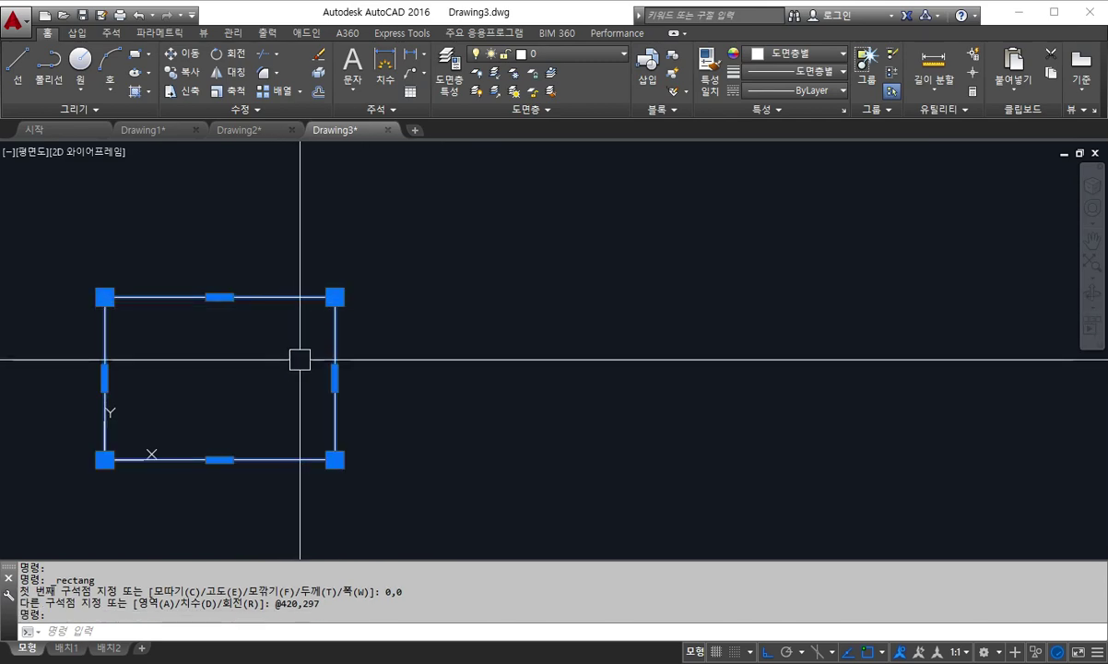
pyautogui.press('Escape')
pyautogui.press('Escape')
pyautogui.press('Escape')
pyautogui.press('Escape')
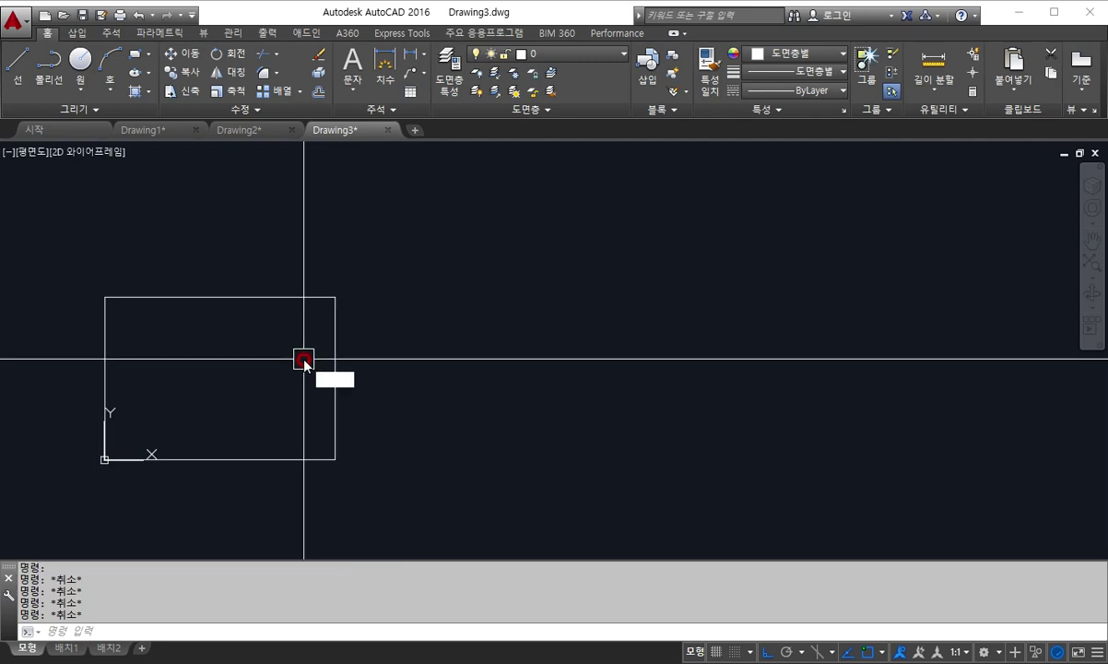
pyautogui.write('OP')
pyautogui.press('BackSpace')
pyautogui.press('BackSpace')
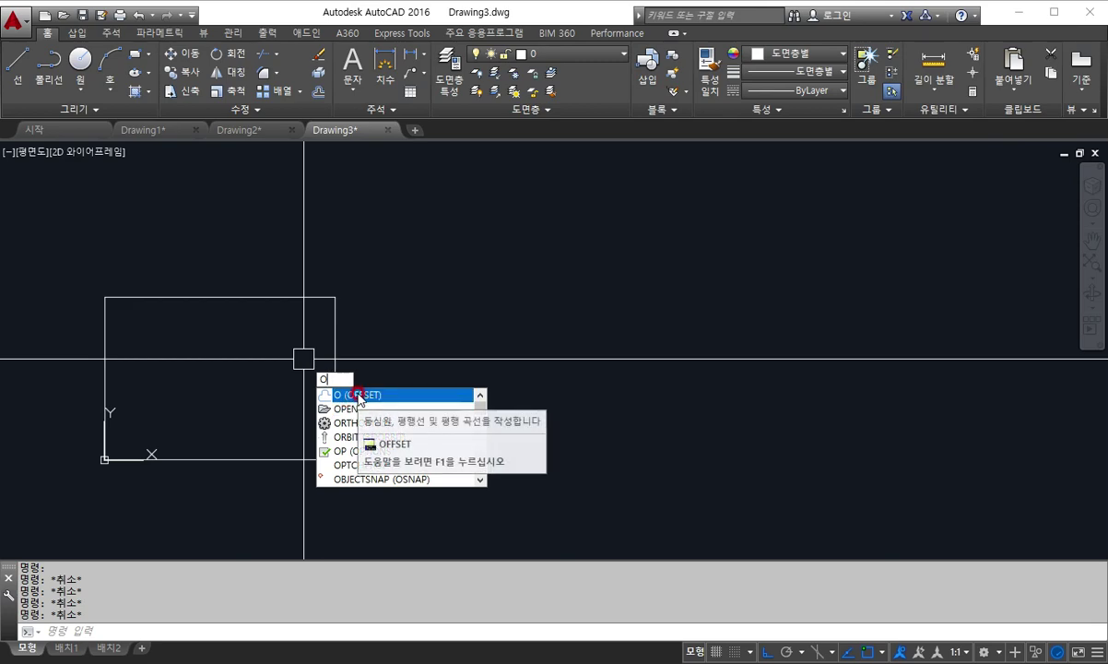
# Offset the border rectangle 10 mm inward as a first attempt
pyautogui.click(349, 396)
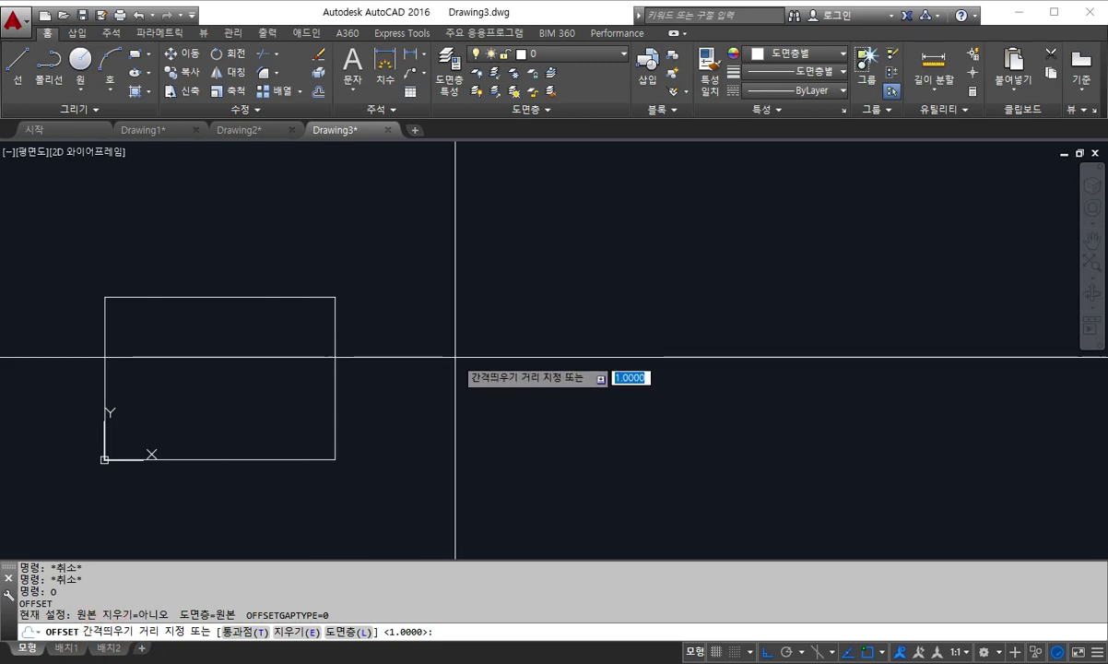
pyautogui.write('10')
pyautogui.press('Return')
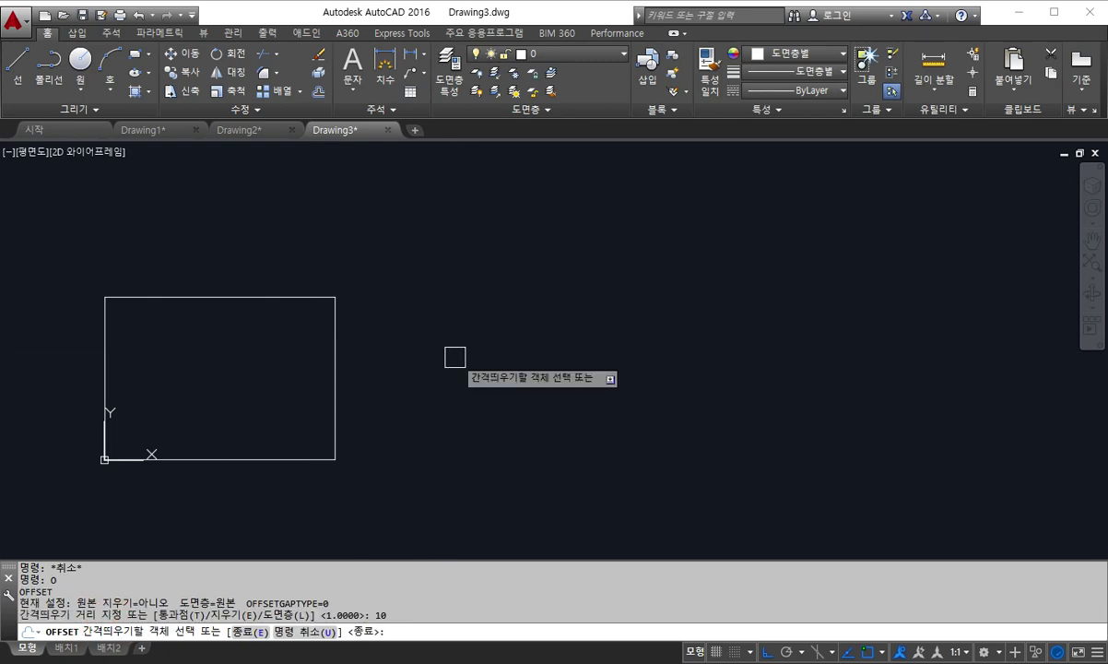
pyautogui.click(152, 628)
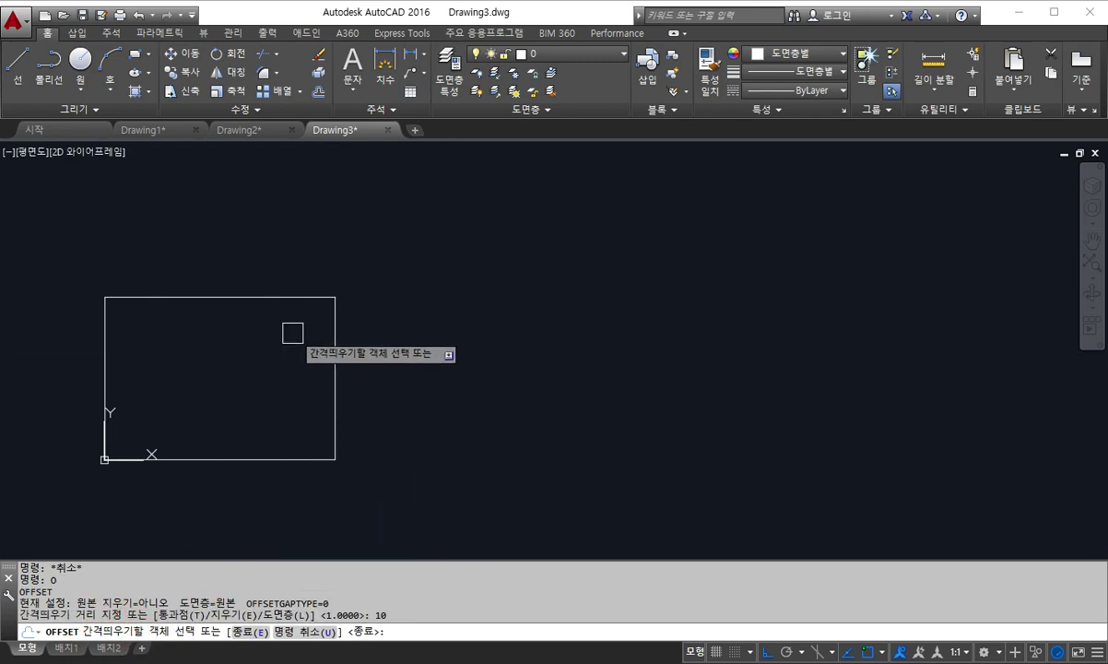
pyautogui.click(266, 298)
pyautogui.click(274, 313)
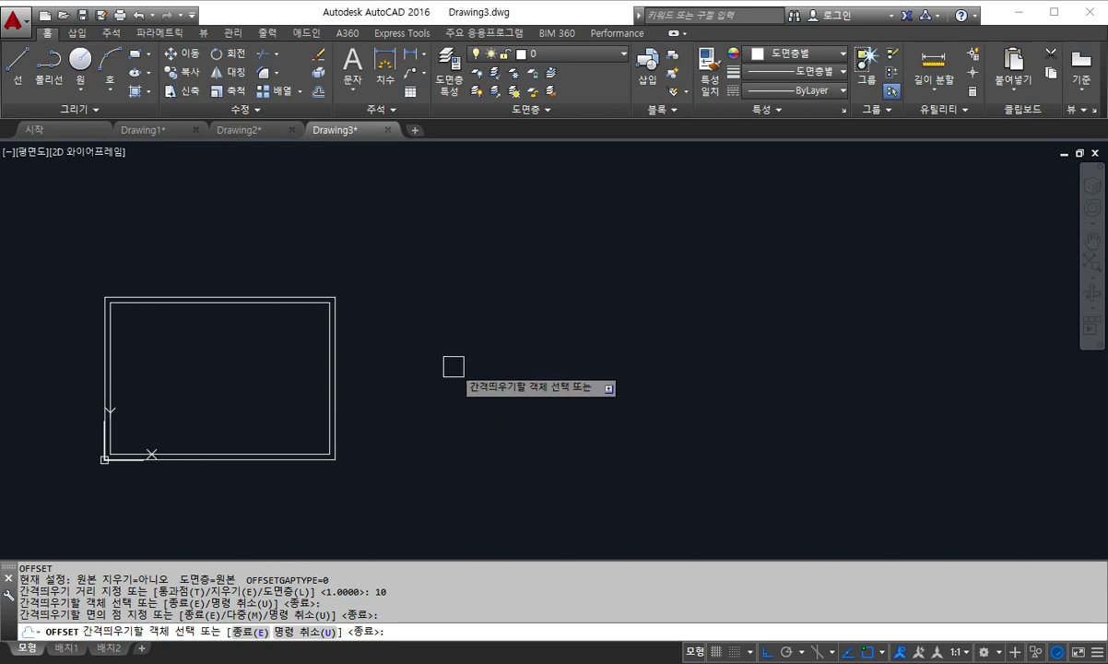
# Undo the inner offset rectangle and the border rectangle
pyautogui.hotkey('ctrl', 'z')
pyautogui.press('Escape')
pyautogui.press('Escape')
pyautogui.hotkey('ctrl', 'z')
pyautogui.hotkey('ctrl', 'z')
pyautogui.press('Escape')
pyautogui.press('Escape')
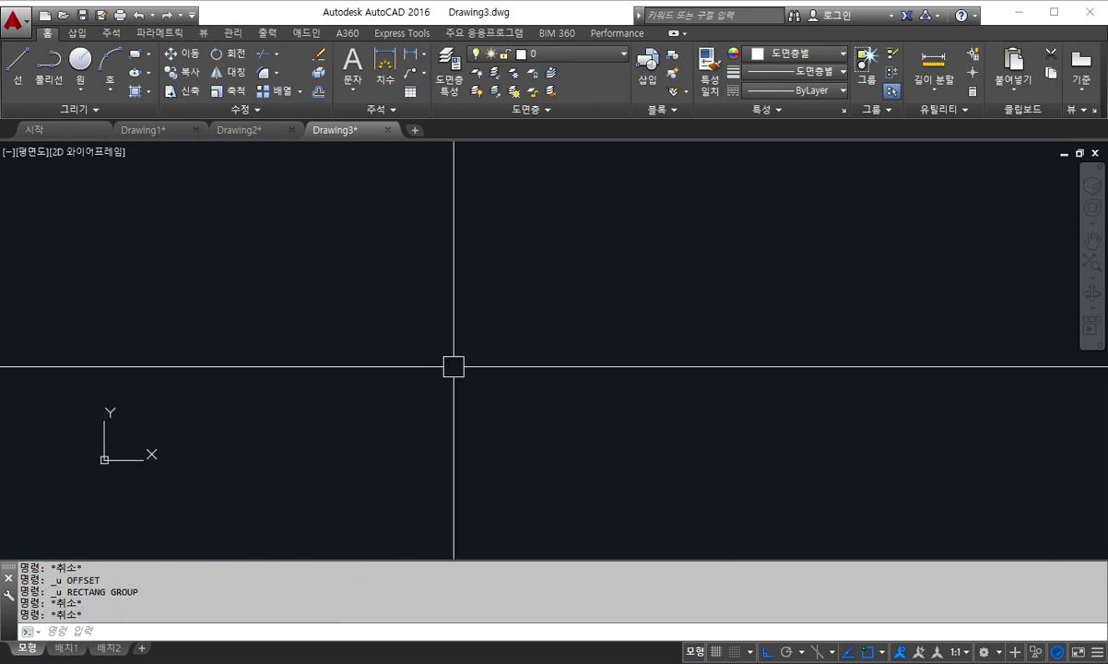
pyautogui.click(164, 82)
pyautogui.press('Escape')
pyautogui.press('Escape')
pyautogui.write('REC')
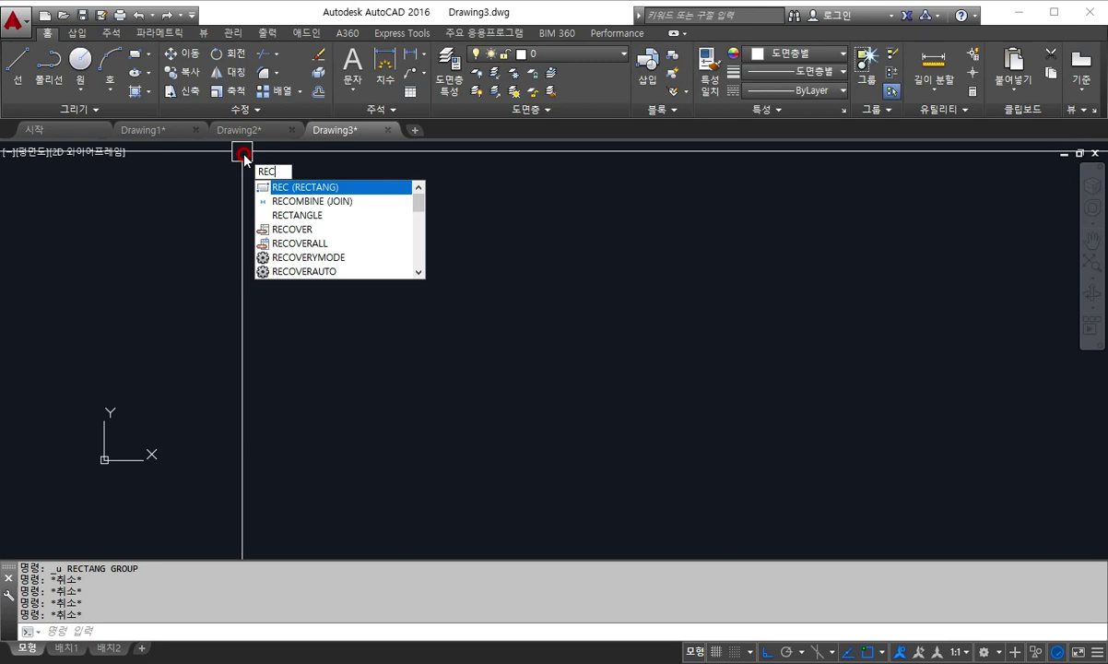
# Redraw the 420×297 border rectangle from the origin
pyautogui.click(284, 189)
pyautogui.write('0')
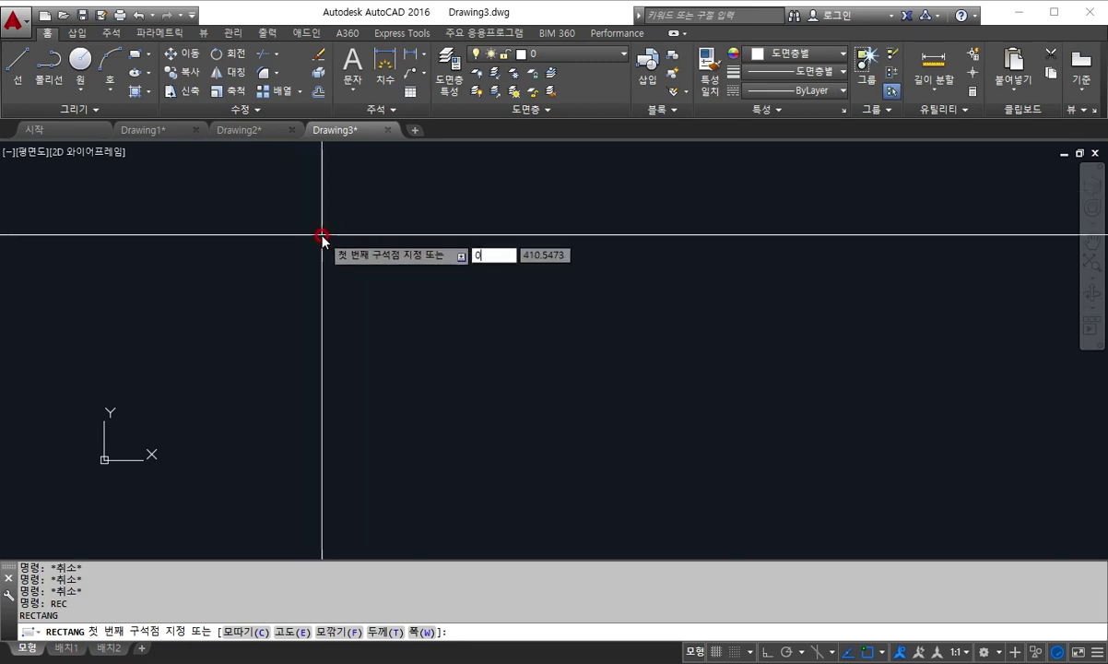
pyautogui.press('Return')
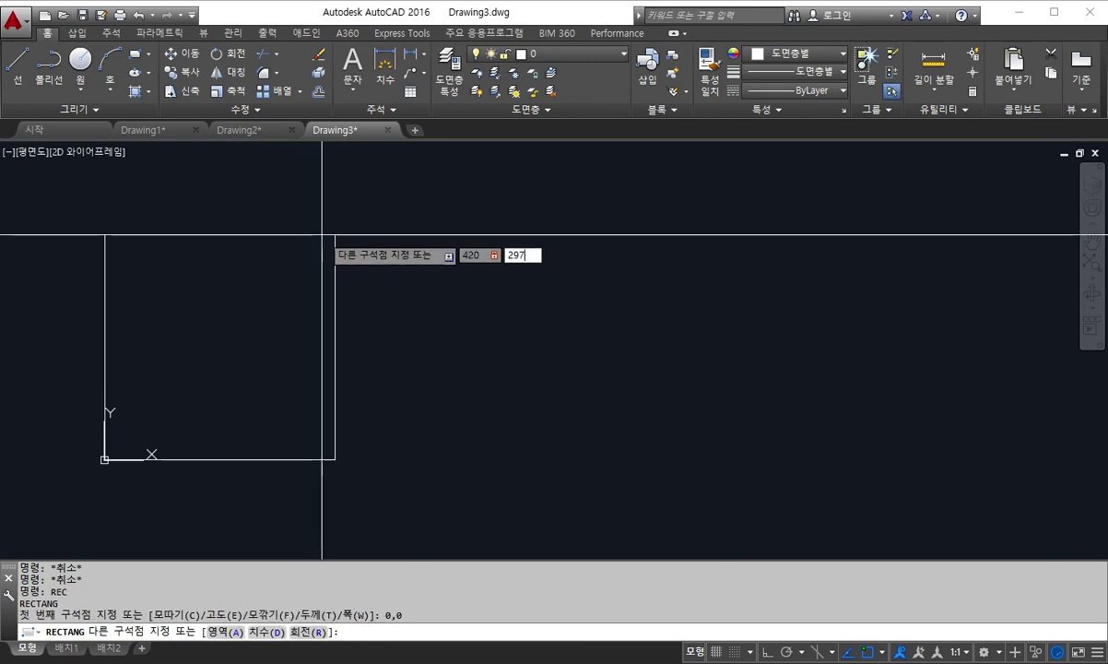
pyautogui.press('Return')
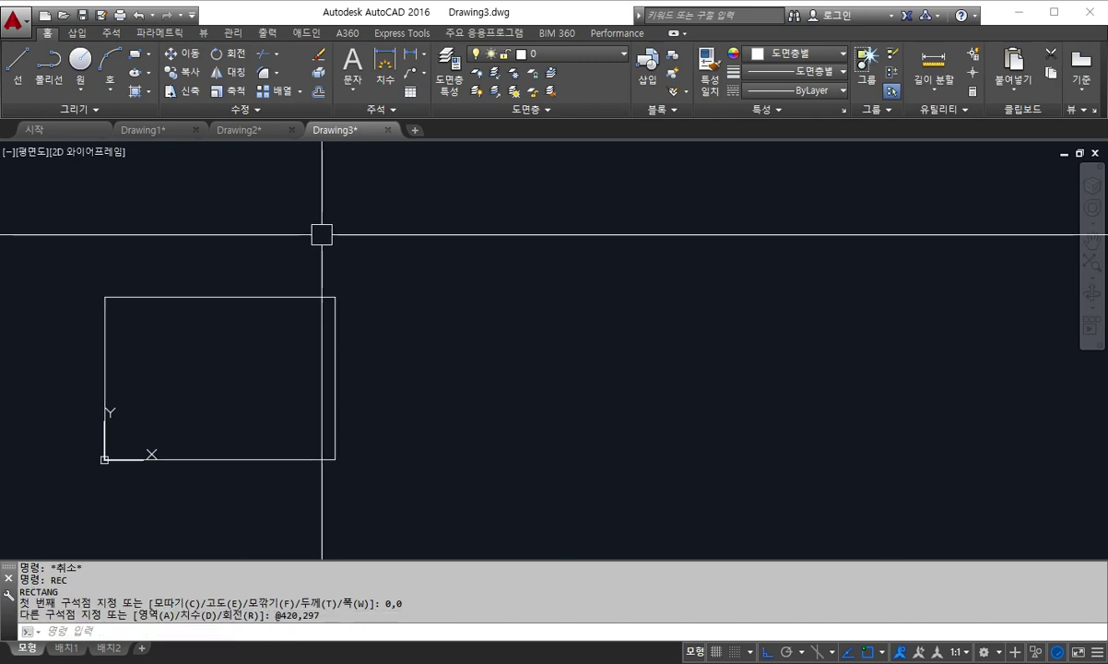
pyautogui.press('Escape')
pyautogui.press('Return')
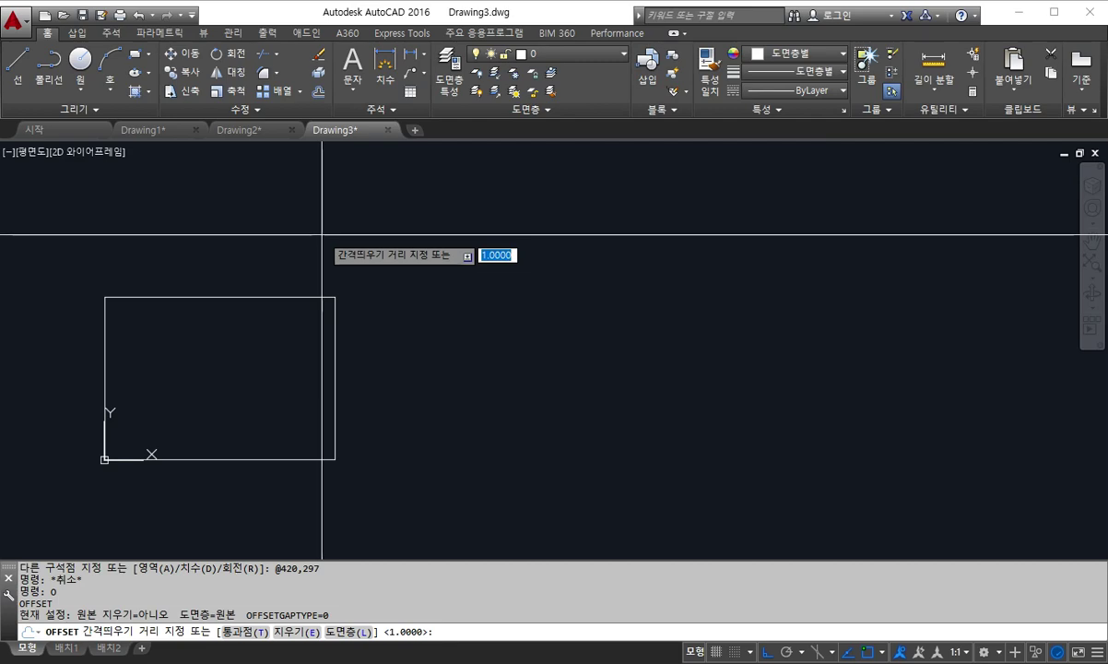
pyautogui.write('10')
# Offset the border rectangle 10 mm inward to create the inner frame
pyautogui.press('Return')
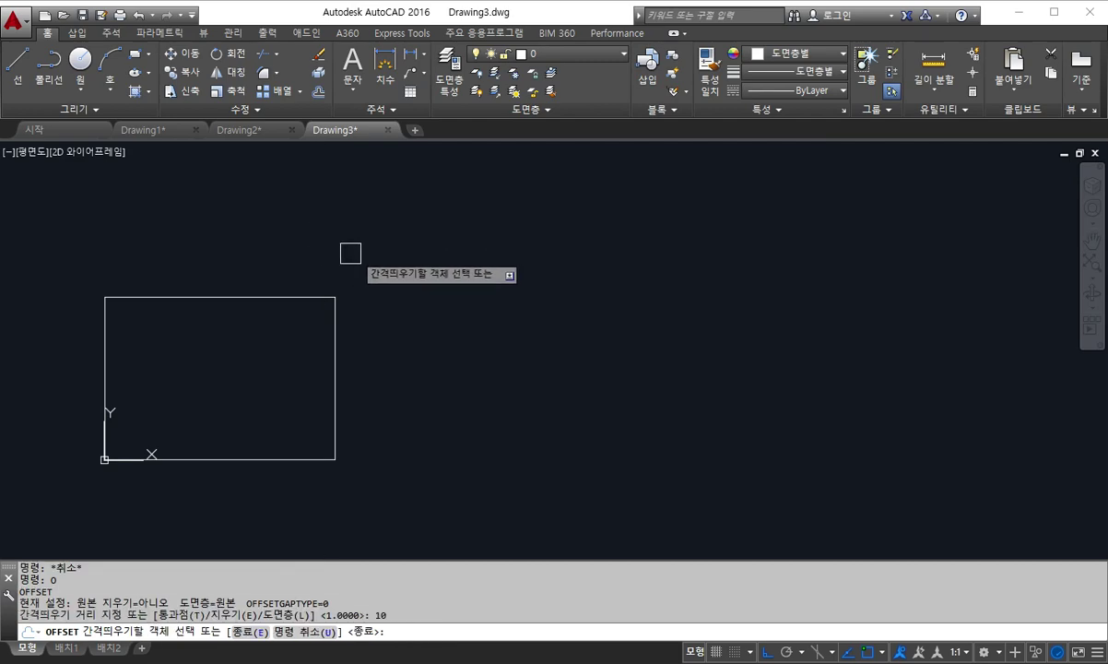
pyautogui.click(272, 297)
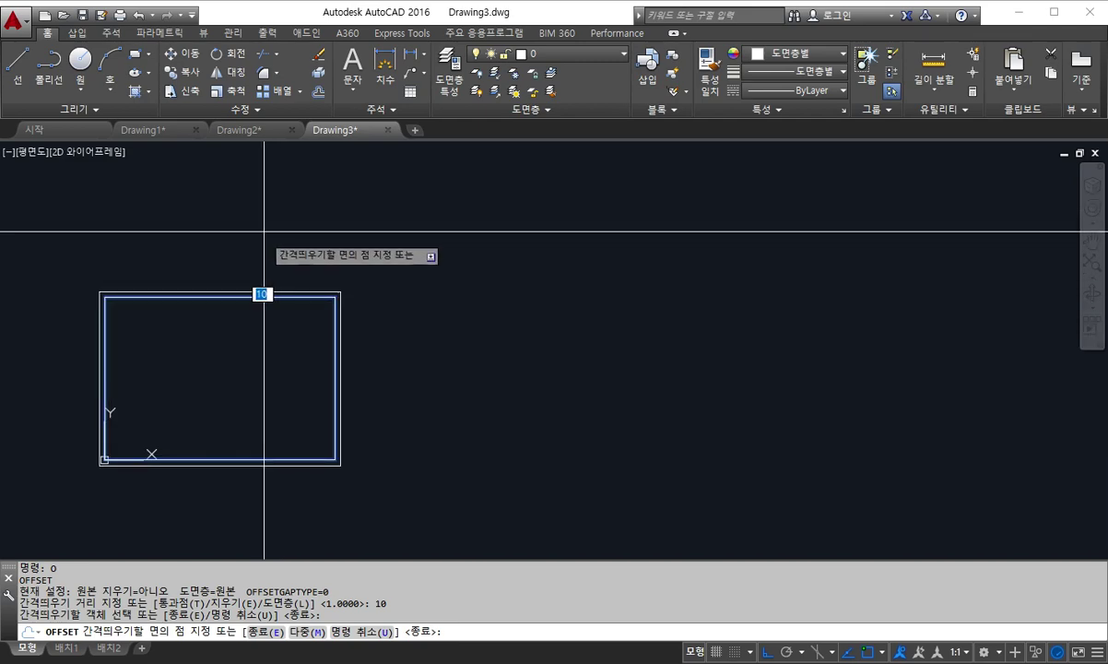
pyautogui.click(273, 371)
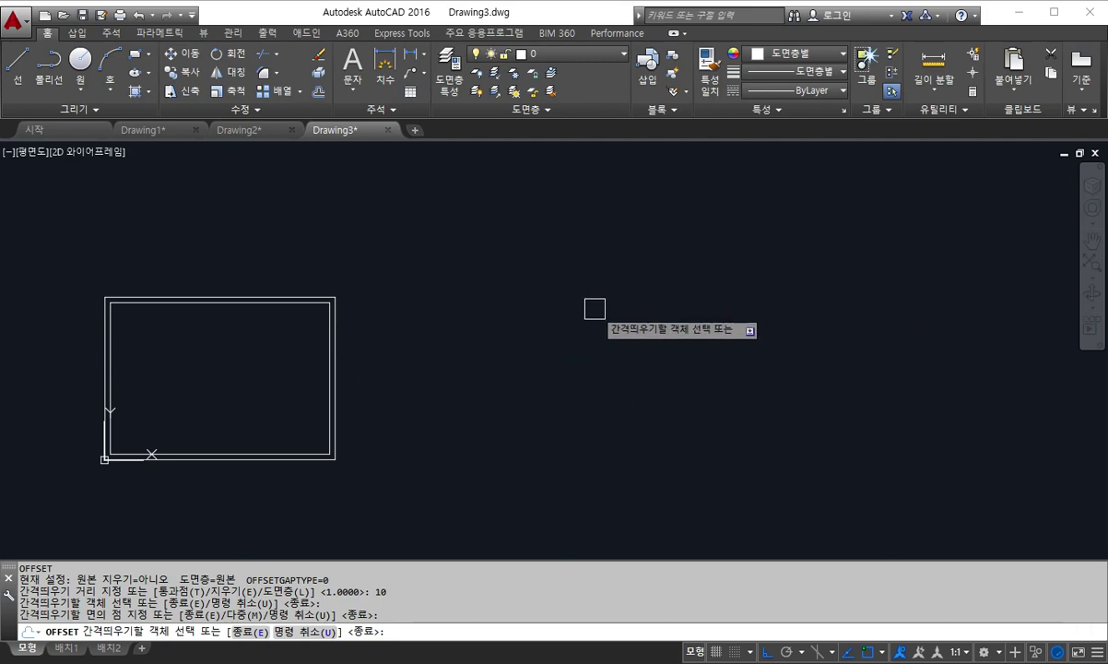
pyautogui.press('Escape')
pyautogui.press('Escape')
pyautogui.press('Escape')
# Zoom, pan and select the frames to inspect the double border
pyautogui.scroll(3, 589, 307)
pyautogui.scroll(-1, 324, 326)
pyautogui.moveTo(799, 324); pyautogui.dragTo(803, 264, button='middle')
pyautogui.click(556, 198)
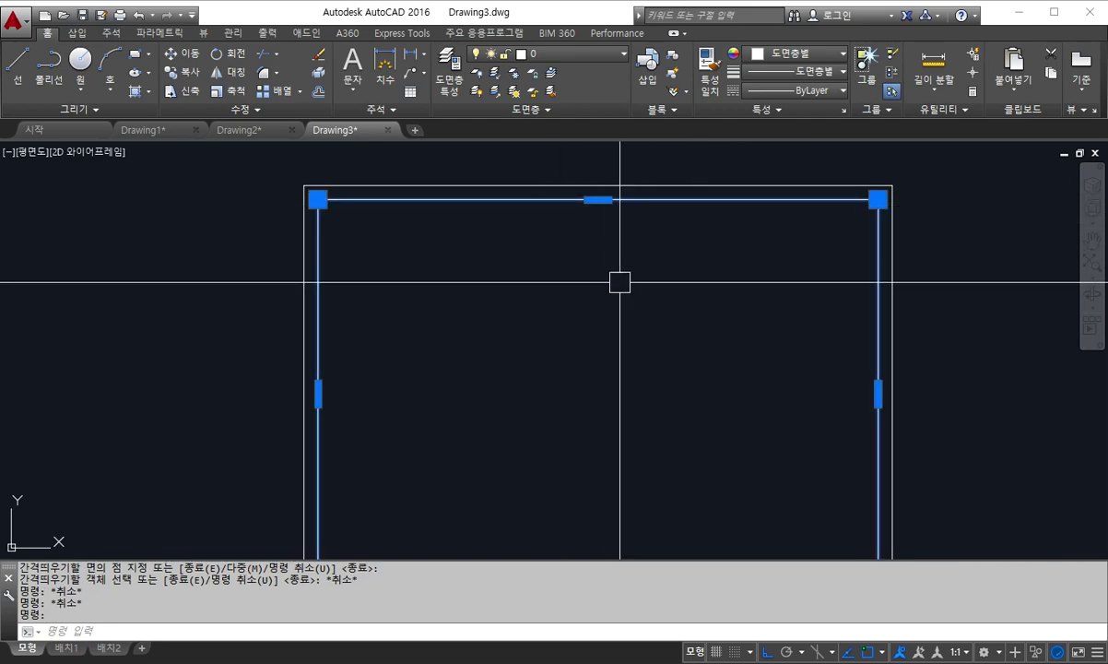
pyautogui.scroll(-4, 617, 276)
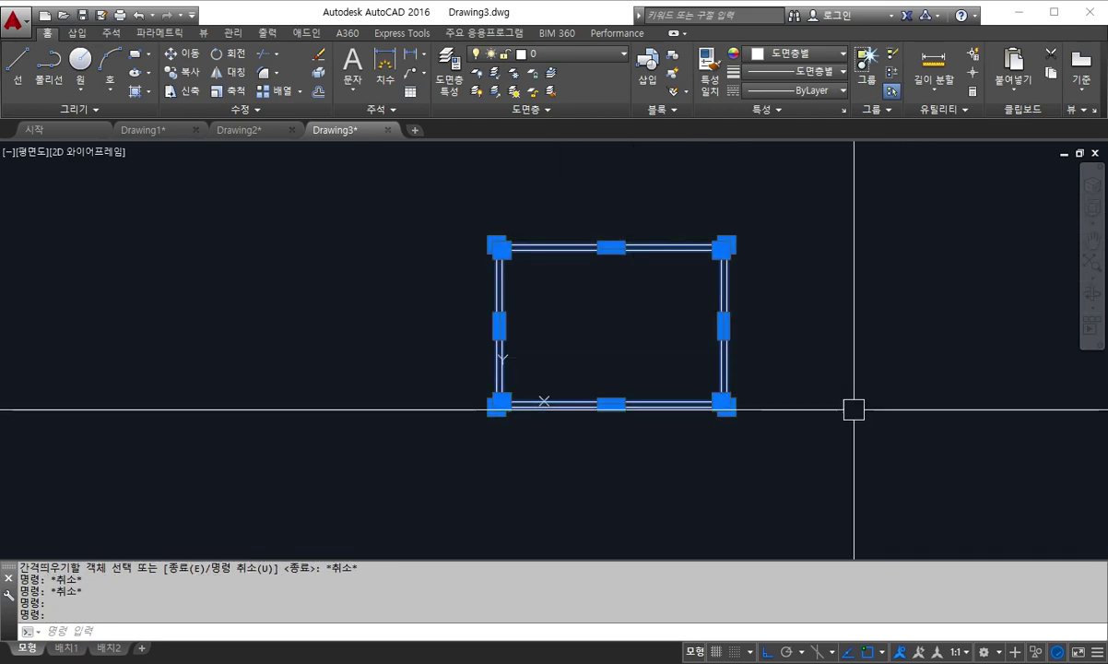
pyautogui.press('Escape')
pyautogui.scroll(4, 498, 259)
pyautogui.scroll(2, 498, 259)
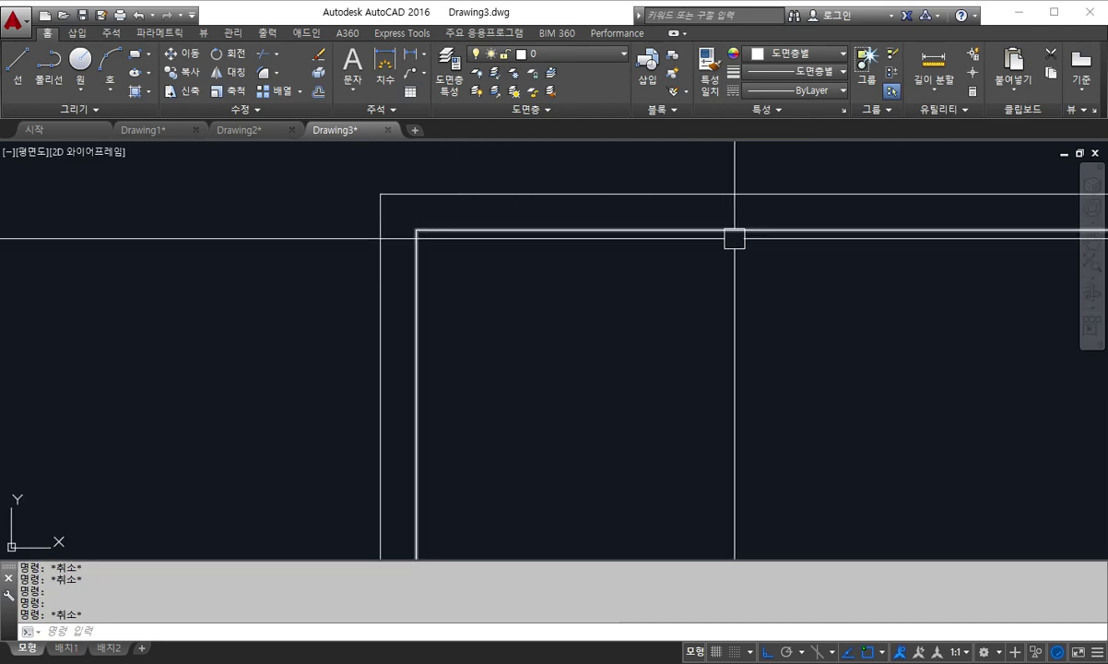
pyautogui.scroll(-5, 489, 264)
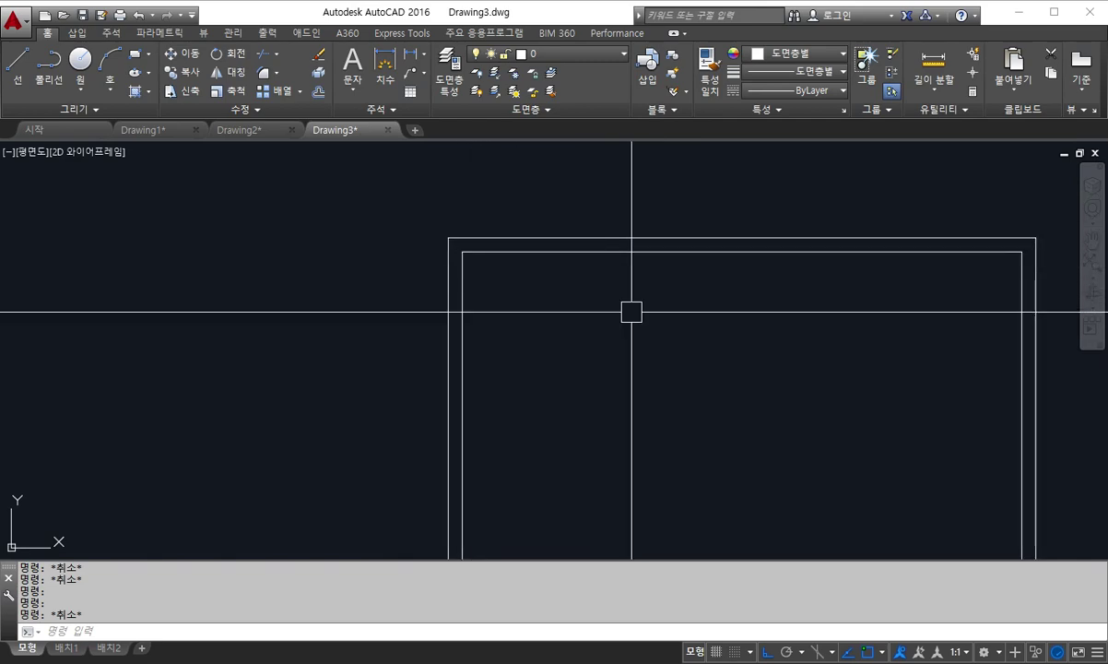
pyautogui.scroll(-2, 963, 312)
pyautogui.scroll(-2, 599, 317)
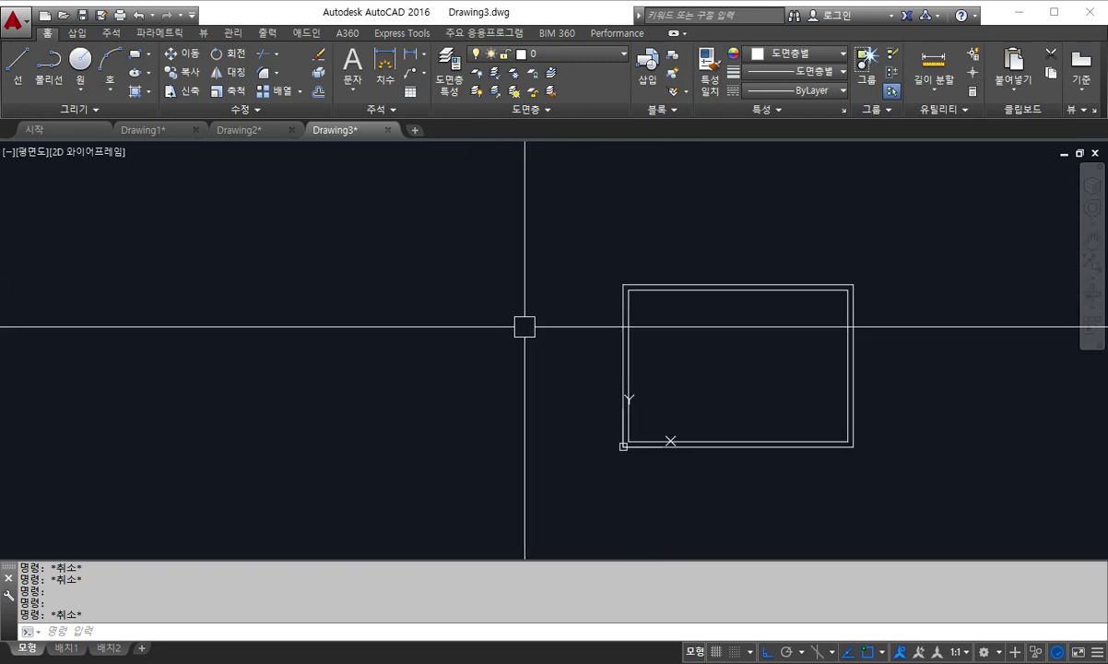
pyautogui.press('Escape')
pyautogui.press('Escape')
pyautogui.press('Return')
# Draw a vertical line left of the border and a horizontal line crossing near its top
pyautogui.click(382, 239)
pyautogui.click(383, 454)
pyautogui.press('Return')
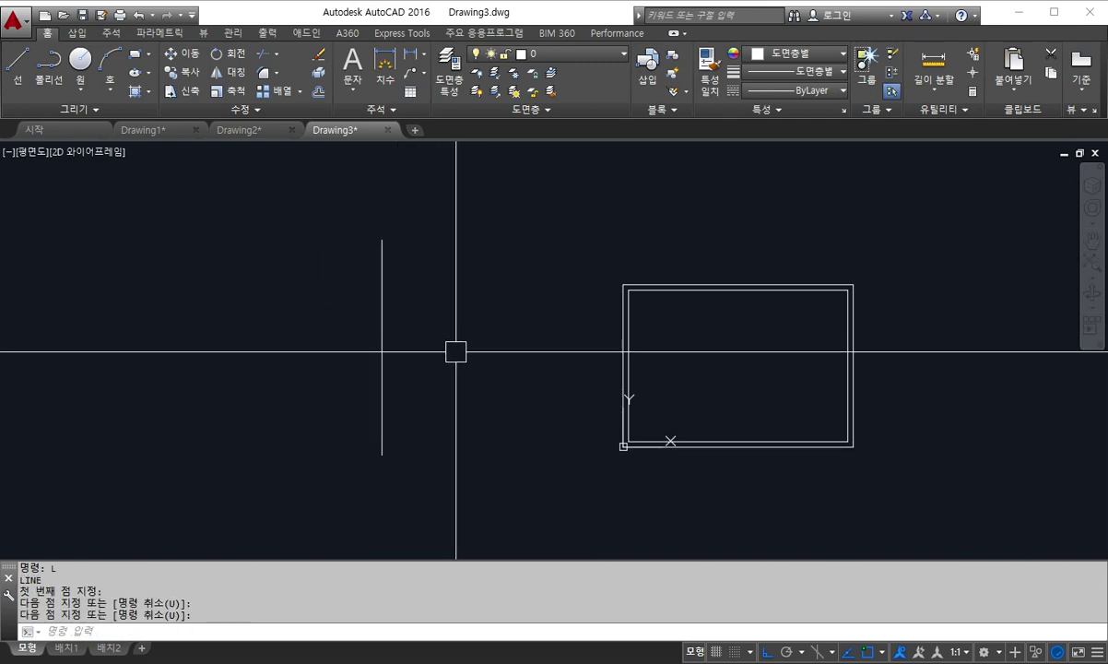
pyautogui.press('Escape')
pyautogui.press('Escape')
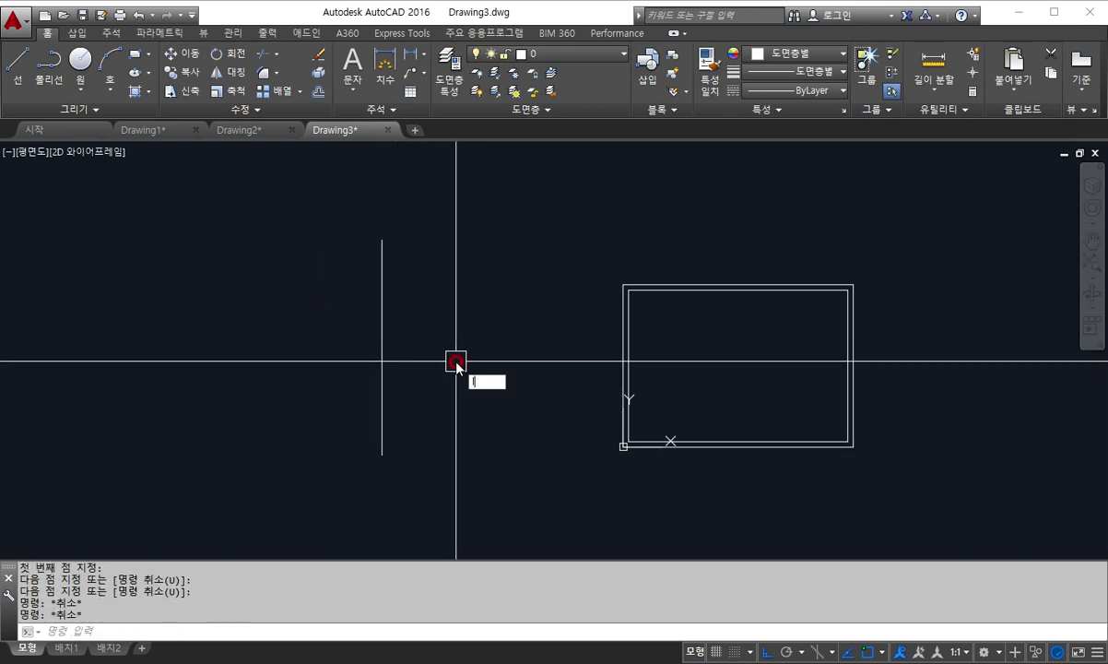
pyautogui.press('Return')
pyautogui.click(333, 277)
pyautogui.click(556, 277)
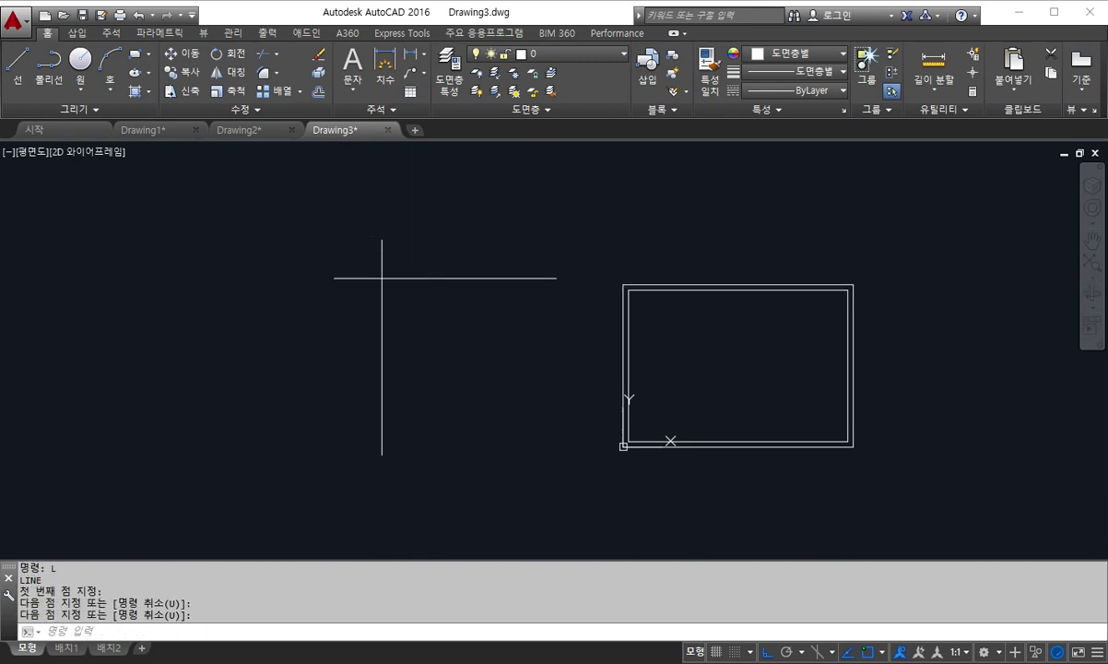
# Start OFFSET with a distance of 10
pyautogui.write('o')
pyautogui.press('Return')
pyautogui.write('1')
pyautogui.press('Return')
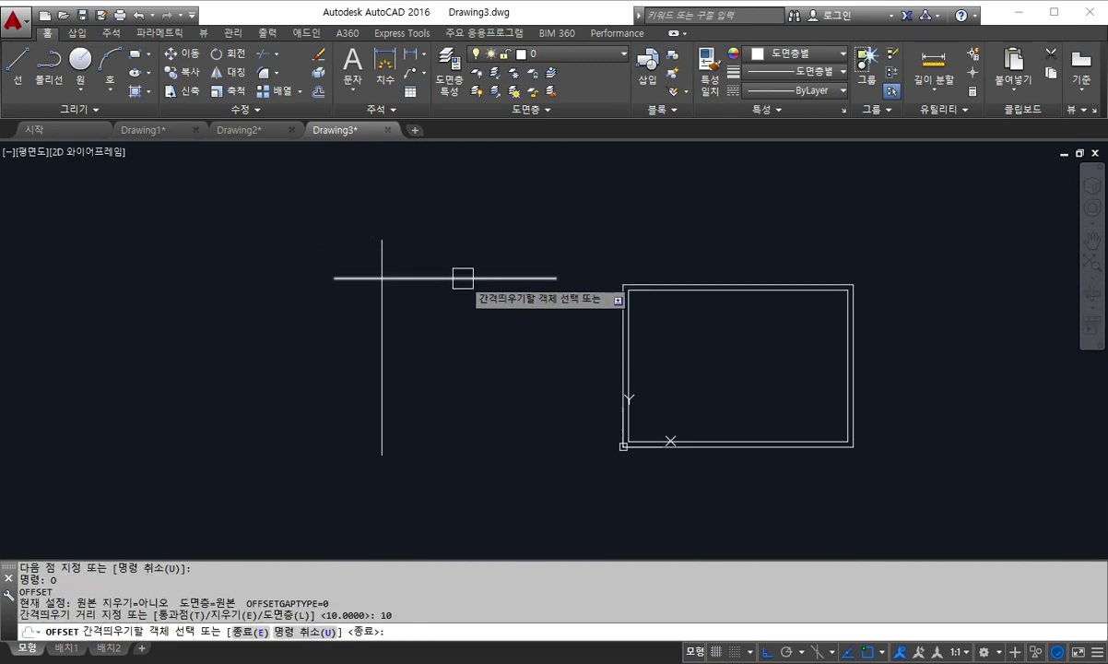
# Offset the horizontal line downward four times at 10 spacing, making five parallel rows
pyautogui.click(467, 277)
pyautogui.click(486, 353)
pyautogui.click(478, 283)
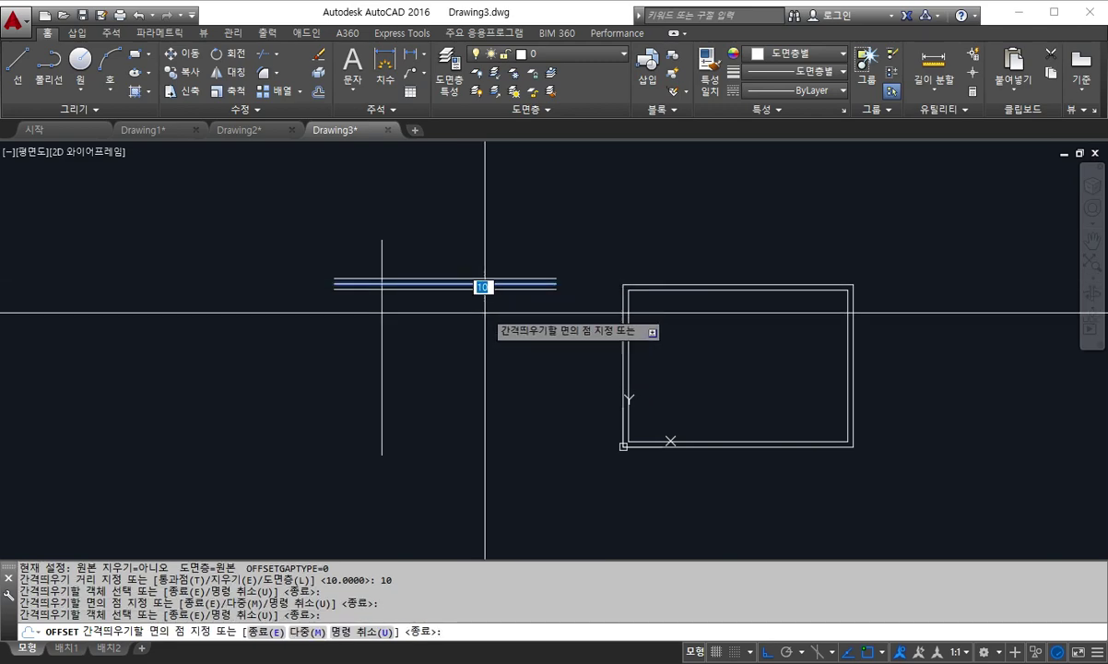
pyautogui.click(500, 378)
pyautogui.click(480, 288)
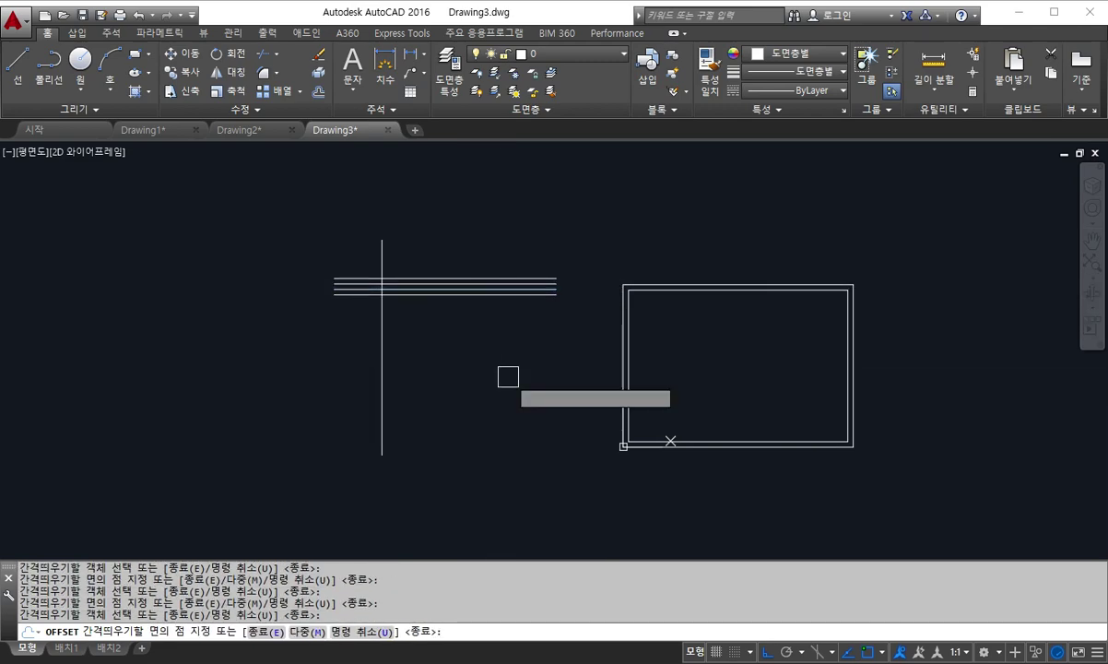
pyautogui.click(502, 376)
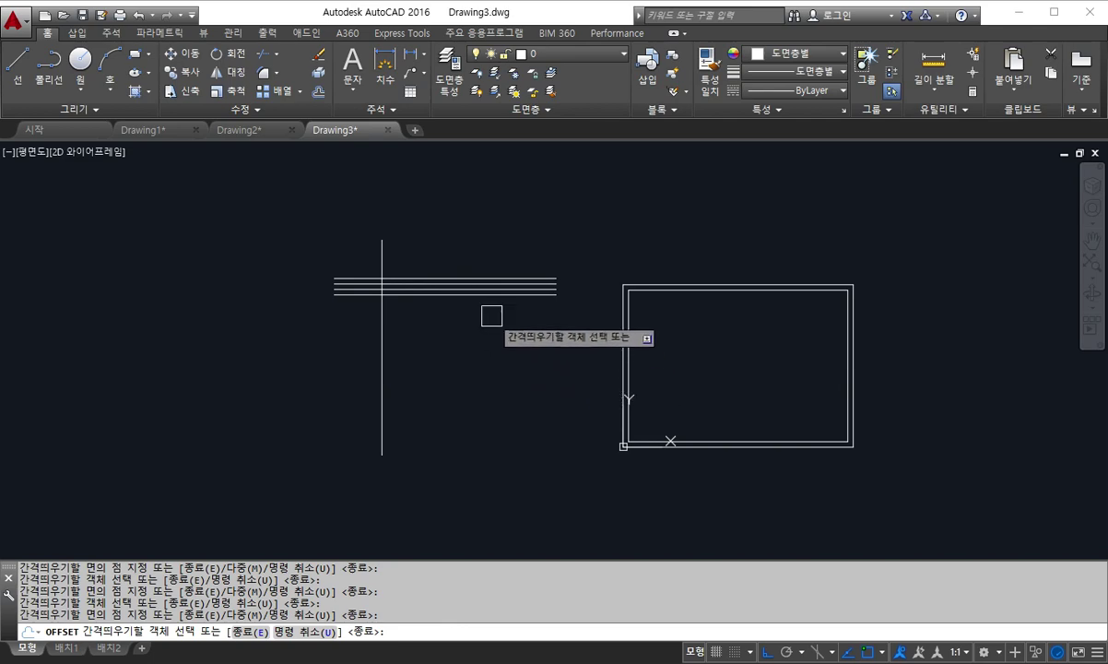
pyautogui.click(500, 295)
pyautogui.click(501, 379)
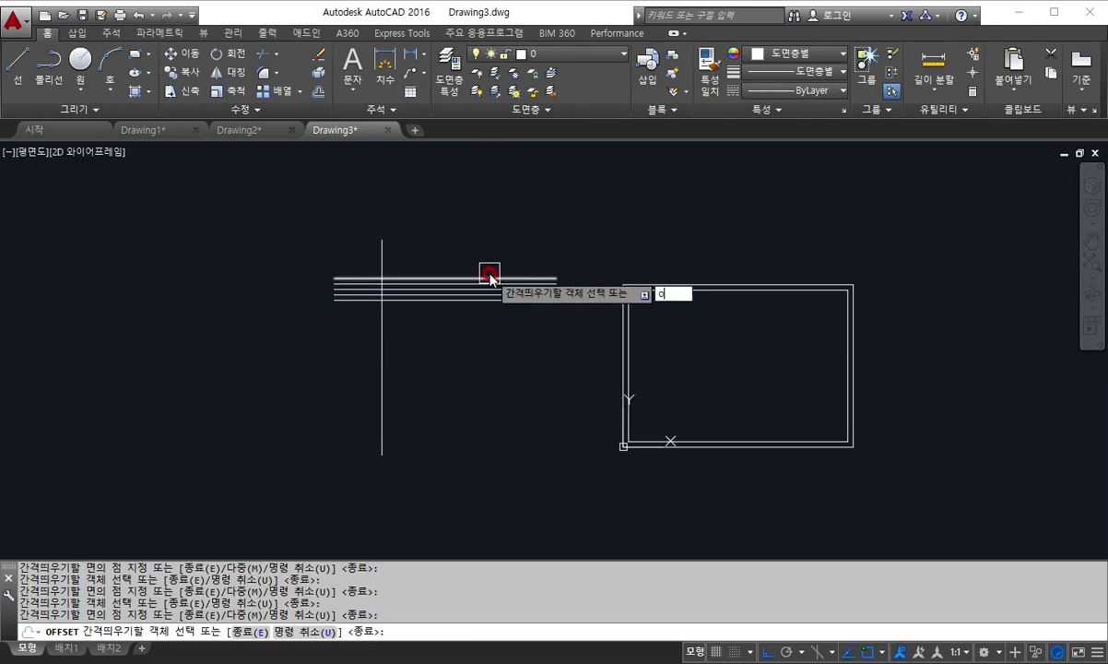
pyautogui.press('Return')
pyautogui.press('Return')
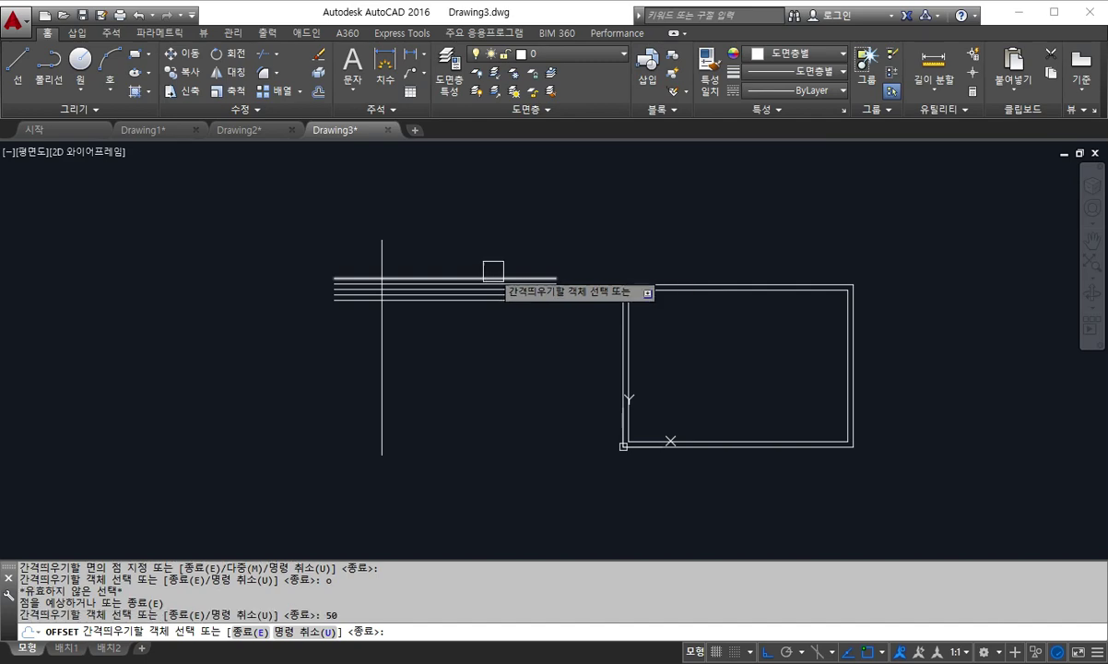
# Copy the vertical line once to the right, then cancel the offset
pyautogui.click(382, 253)
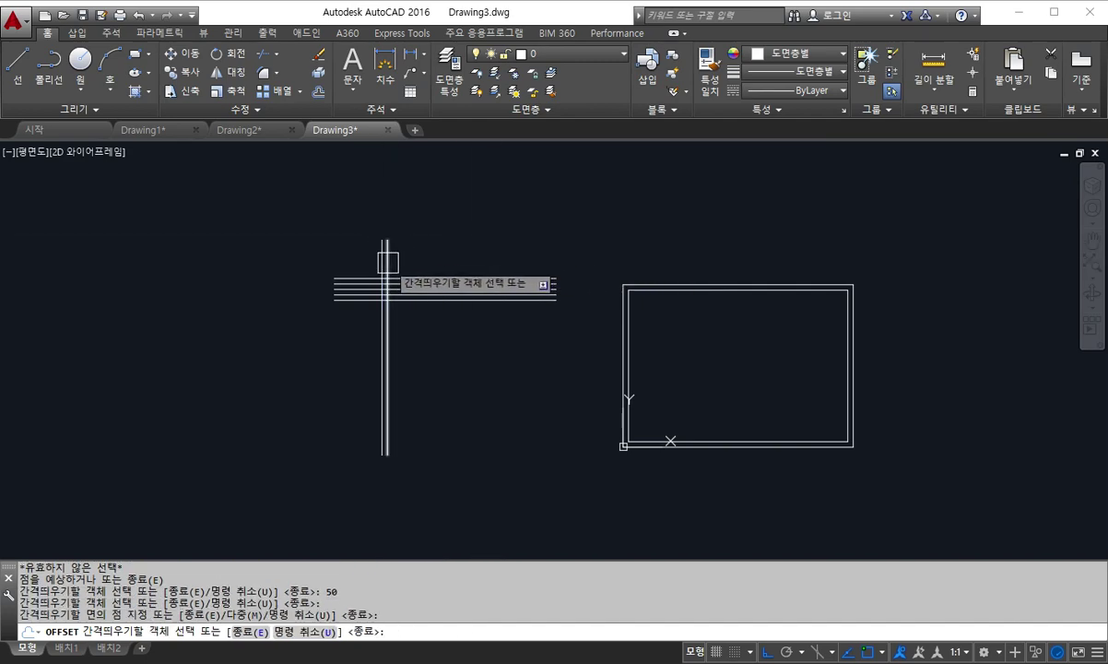
pyautogui.click(383, 256)
pyautogui.click(415, 256)
pyautogui.scroll(8, 369, 285)
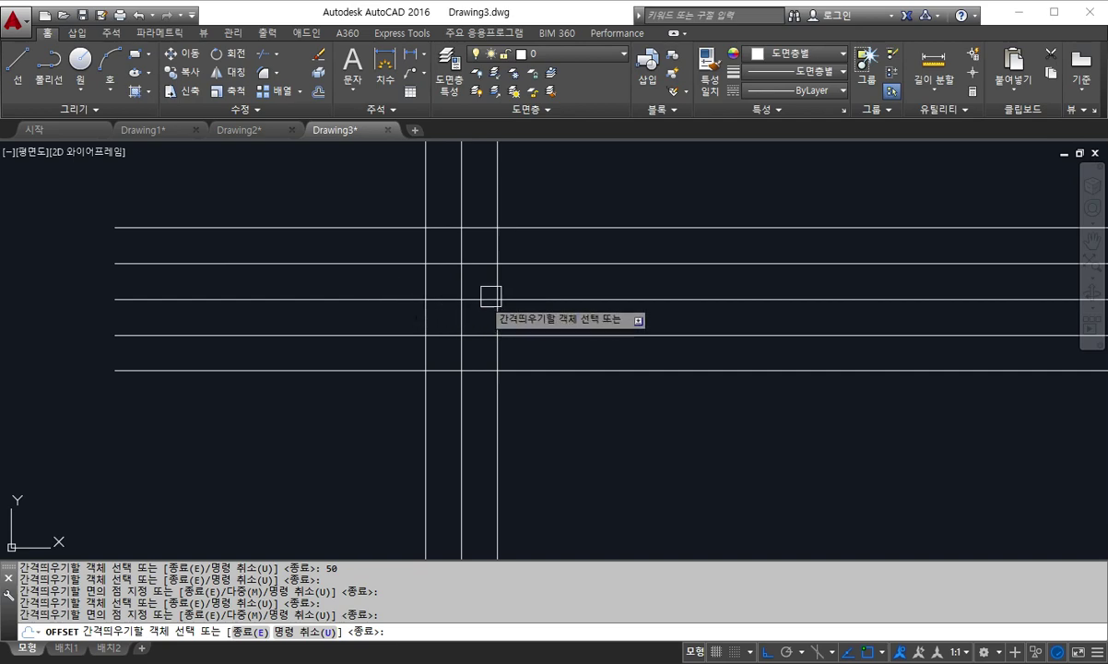
pyautogui.write('ed')
pyautogui.press('Return')
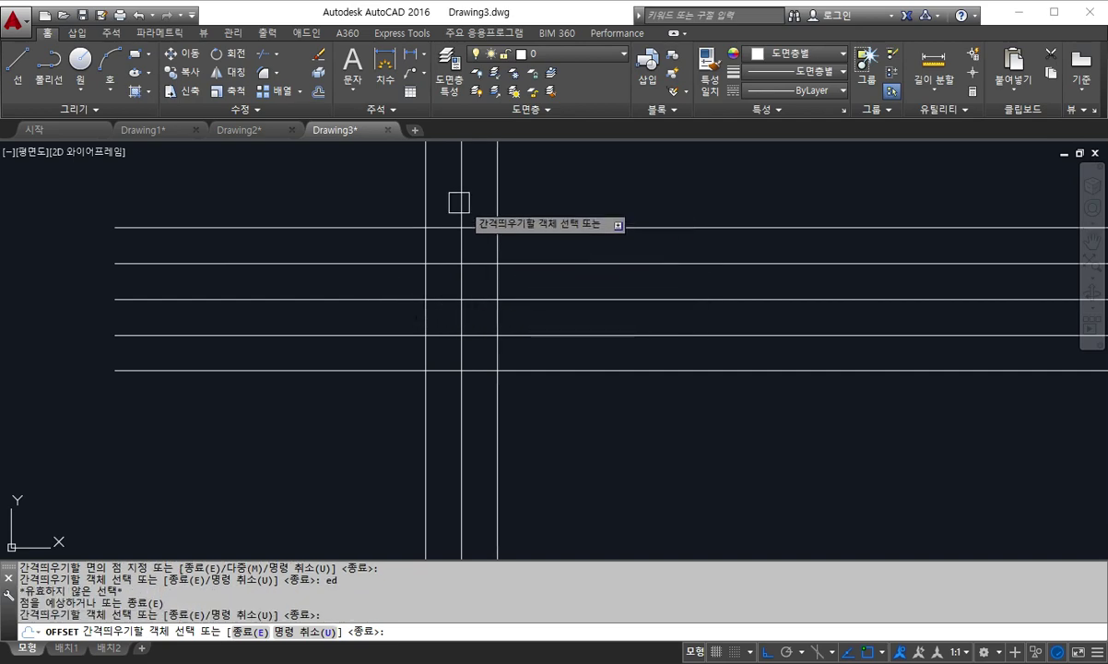
pyautogui.press('Escape')
pyautogui.press('Escape')
pyautogui.press('Escape')
# Erase the extra vertical lines
pyautogui.write('e')
pyautogui.press('Return')
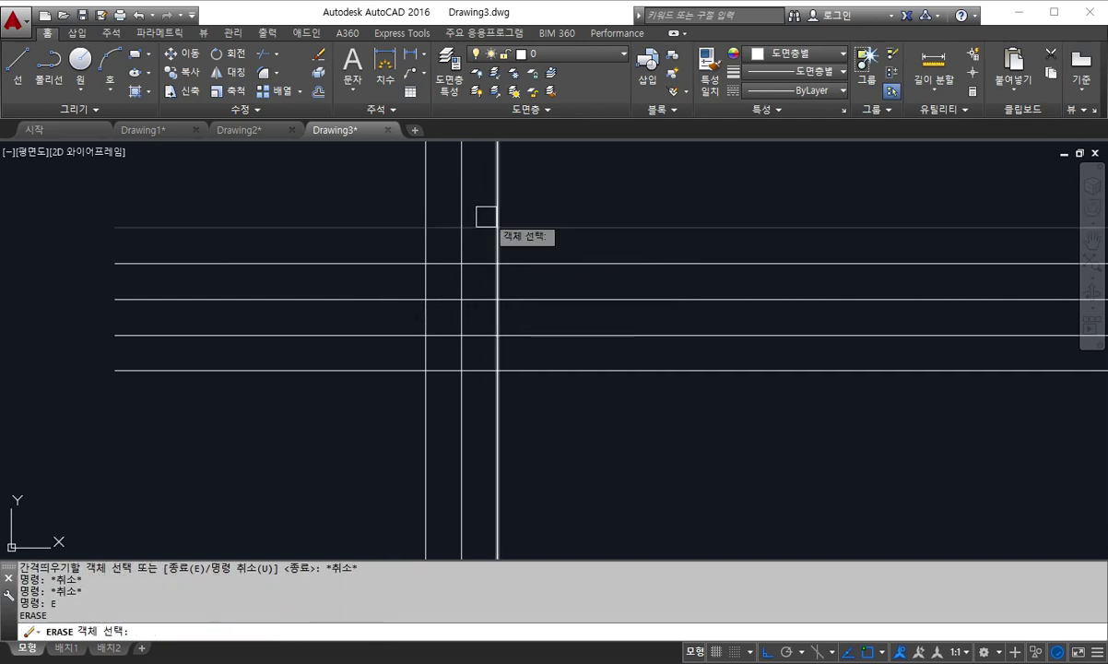
pyautogui.click(519, 258)
pyautogui.press('Escape')
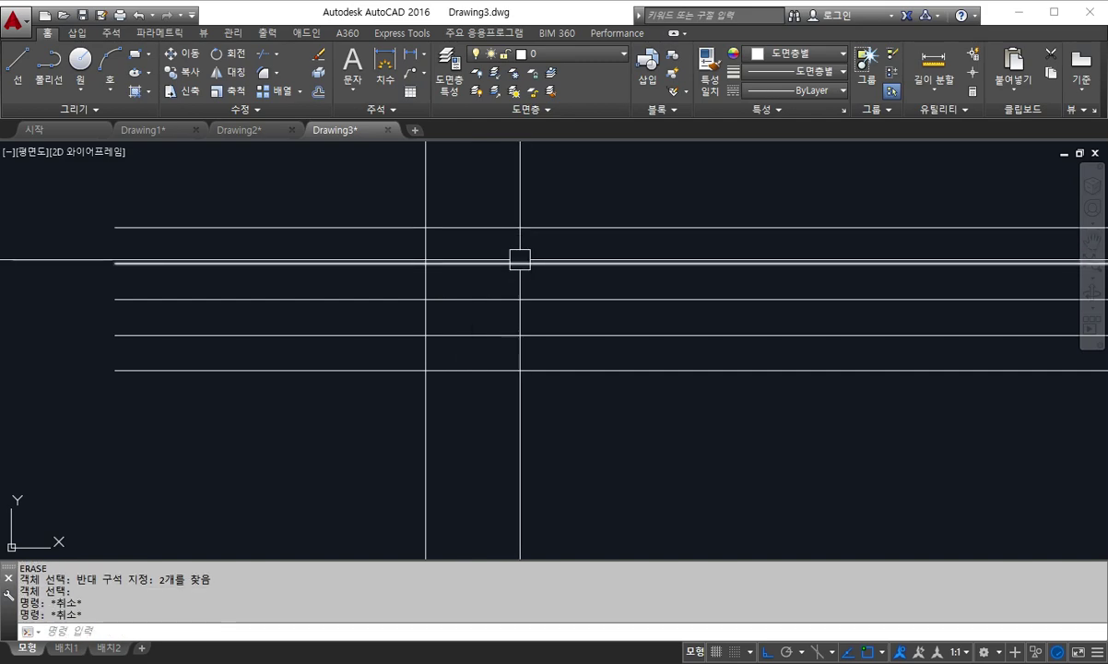
pyautogui.press('Escape')
# Offset the vertical line 50 to the right twice, giving three vertical lines
pyautogui.write('o')
pyautogui.press('Return')
pyautogui.write('5')
pyautogui.press('Return')
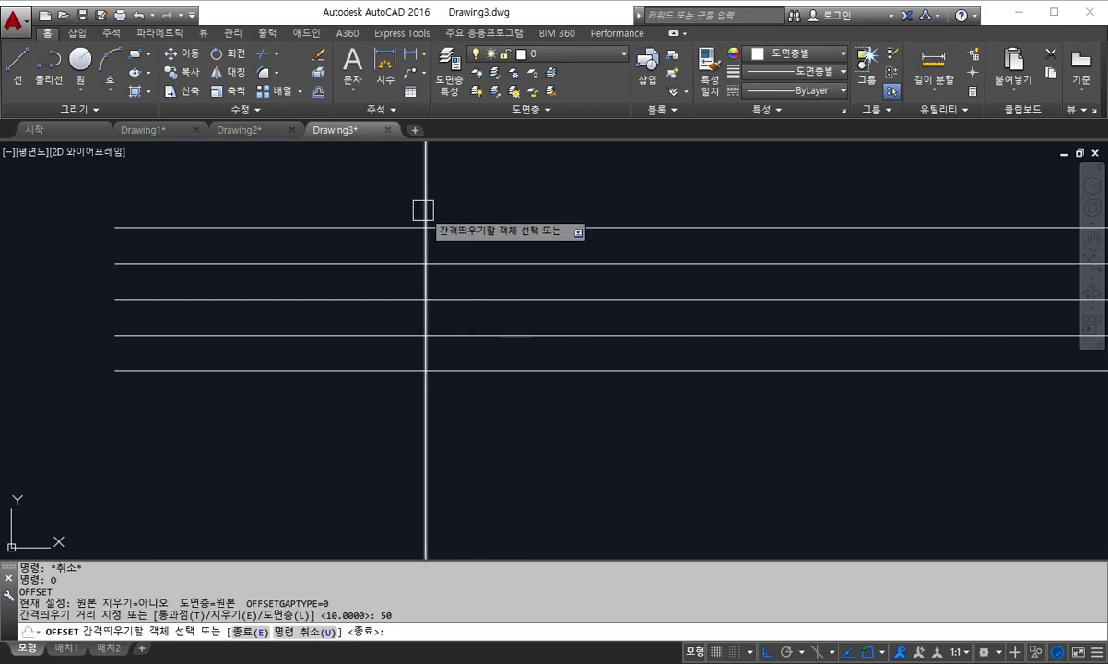
pyautogui.click(424, 208)
pyautogui.click(678, 227)
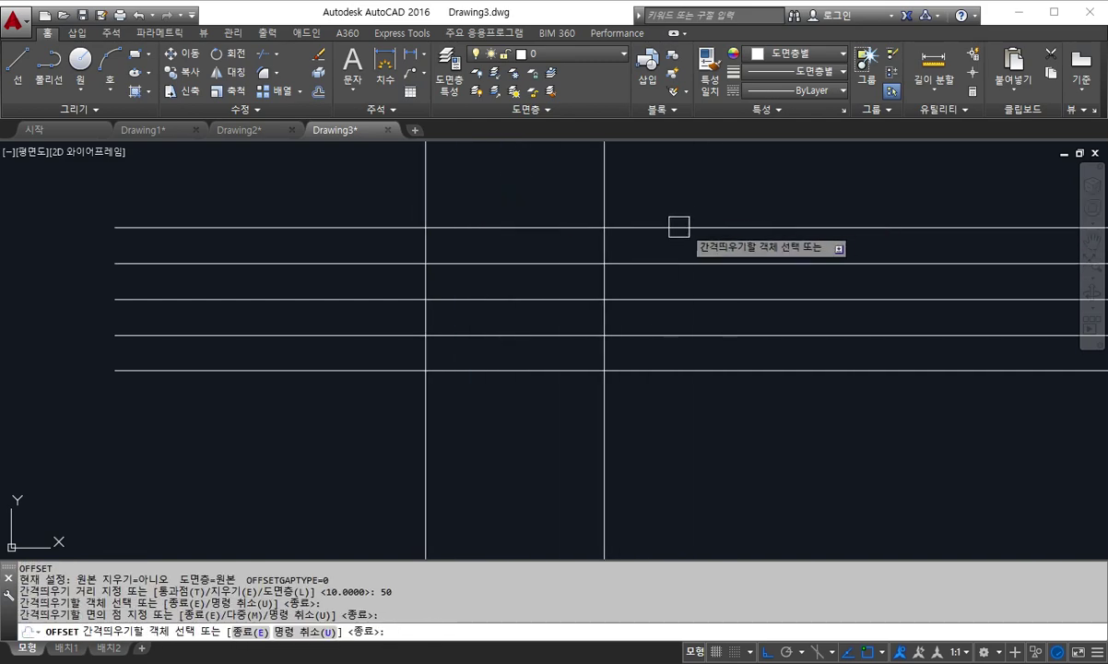
pyautogui.click(611, 204)
pyautogui.click(692, 203)
pyautogui.scroll(-4, 850, 281)
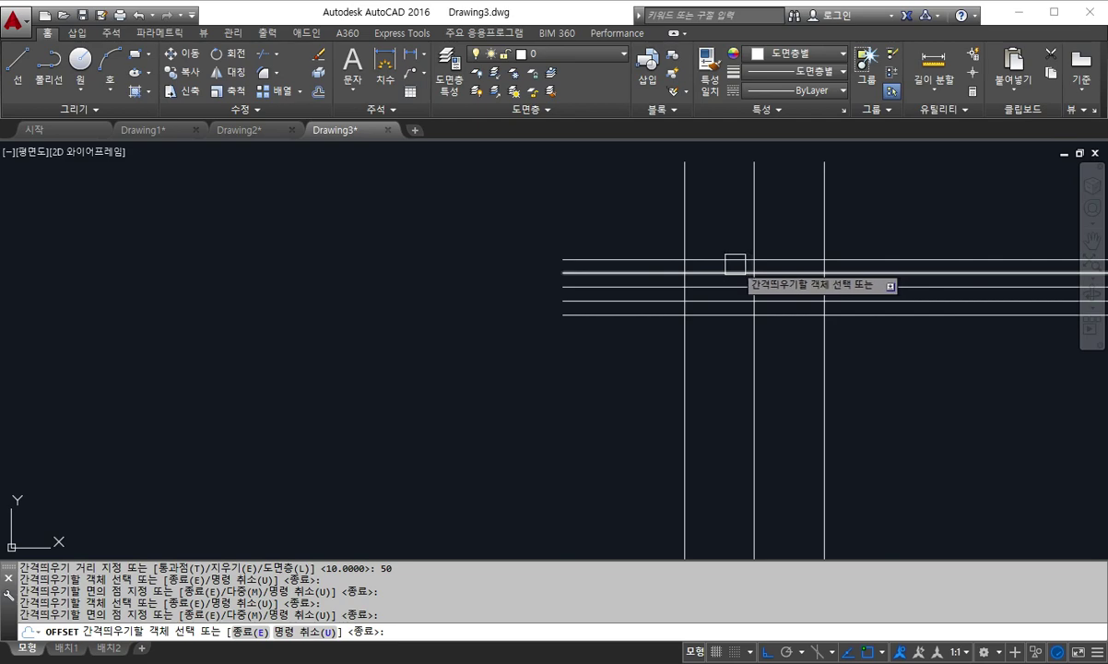
pyautogui.scroll(-2, 735, 264)
pyautogui.moveTo(769, 332); pyautogui.dragTo(538, 338, button='middle')
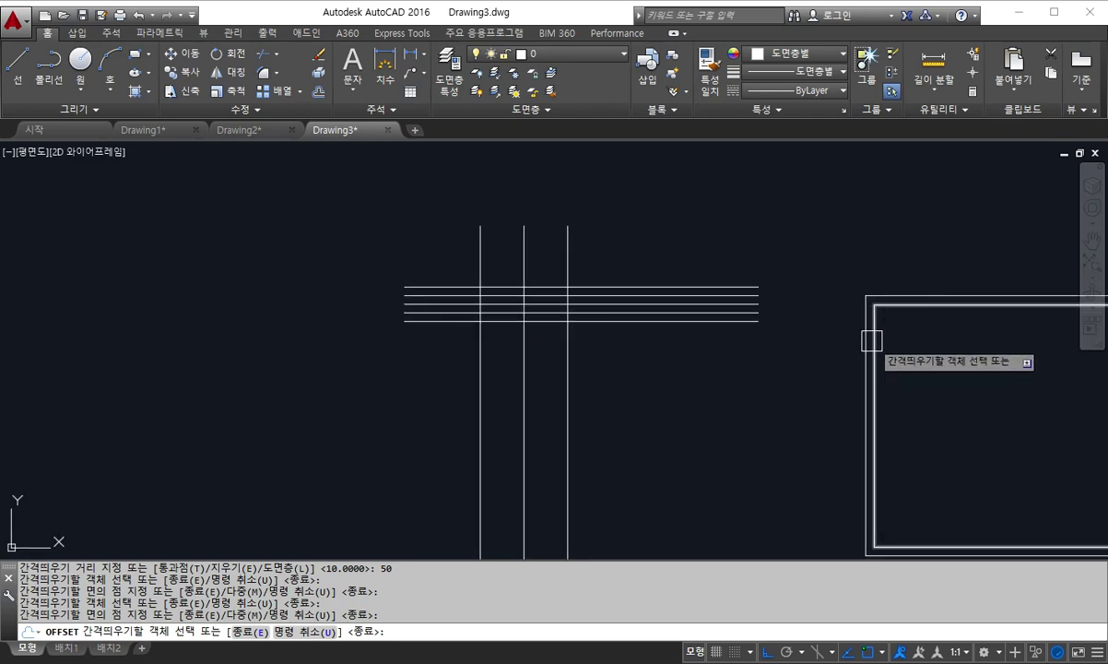
pyautogui.write('e')
pyautogui.press('Return')
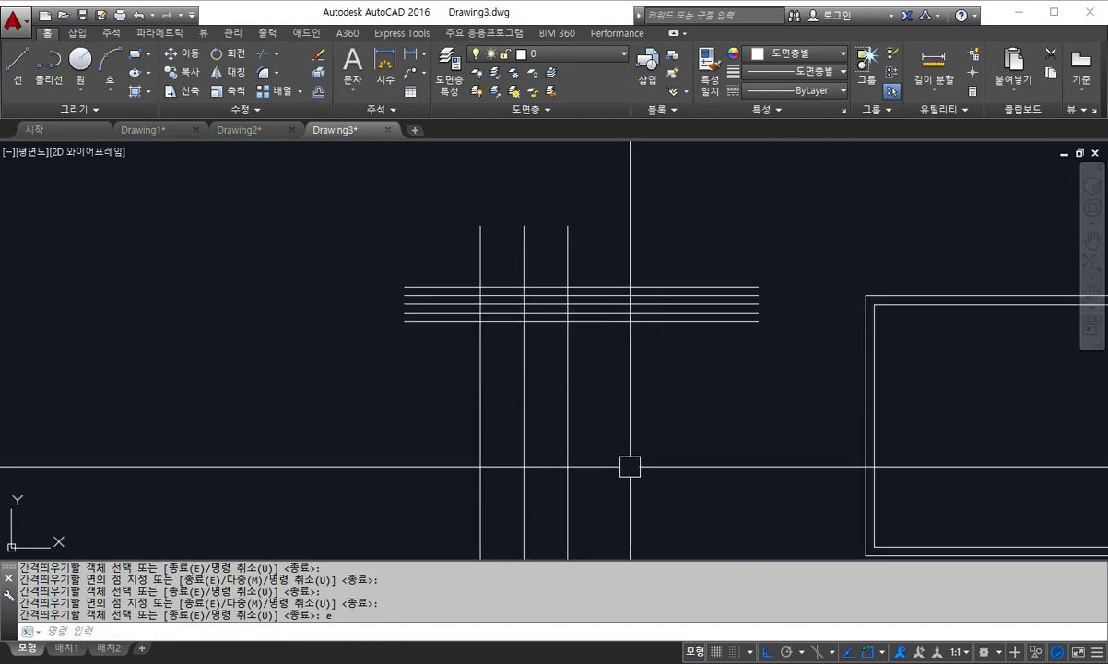
# Erase the practice grid lines using two crossing selection windows
pyautogui.write('e')
pyautogui.press('Return')
pyautogui.write('e')
pyautogui.press('Return')
pyautogui.click(663, 410)
pyautogui.click(510, 296)
pyautogui.click(648, 389)
pyautogui.click(464, 271)
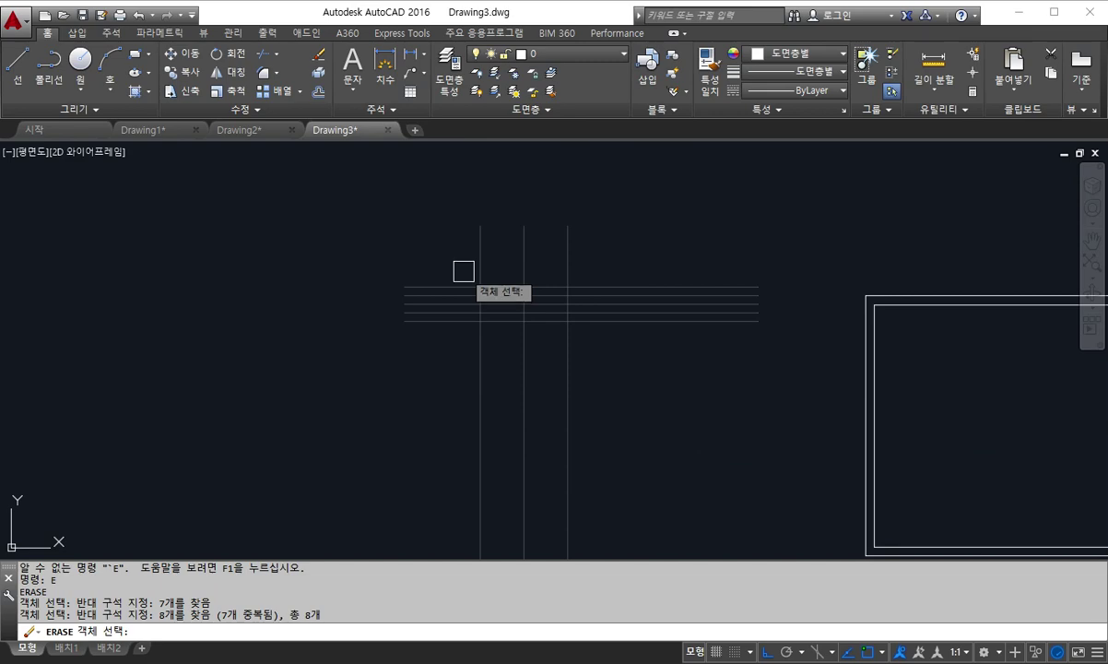
pyautogui.press('Return')
# Center the border in view and check the inner frame rectangle
pyautogui.moveTo(672, 364); pyautogui.dragTo(479, 354, button='middle')
pyautogui.scroll(2, 627, 354)
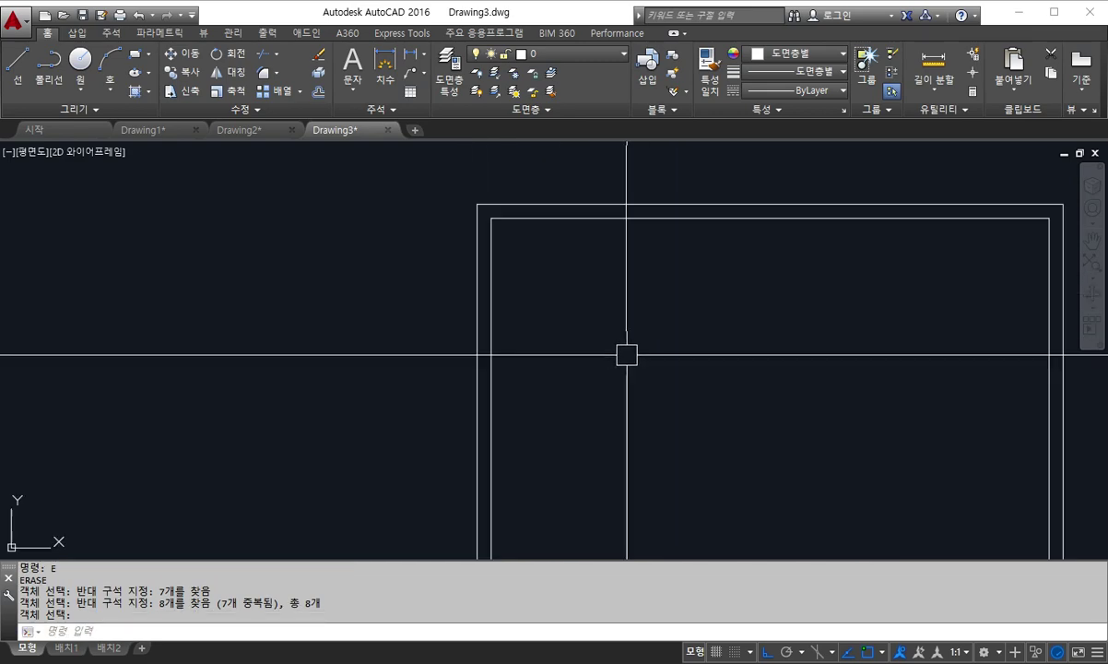
pyautogui.click(488, 293)
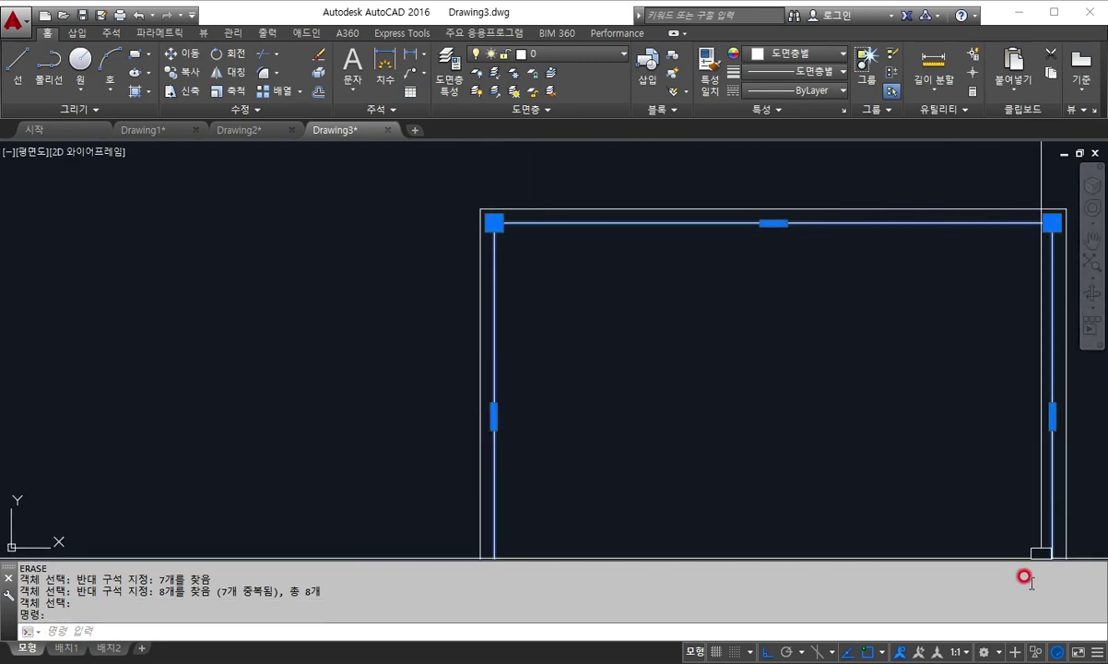
pyautogui.scroll(-2, 752, 373)
pyautogui.moveTo(664, 399); pyautogui.dragTo(652, 330, button='middle')
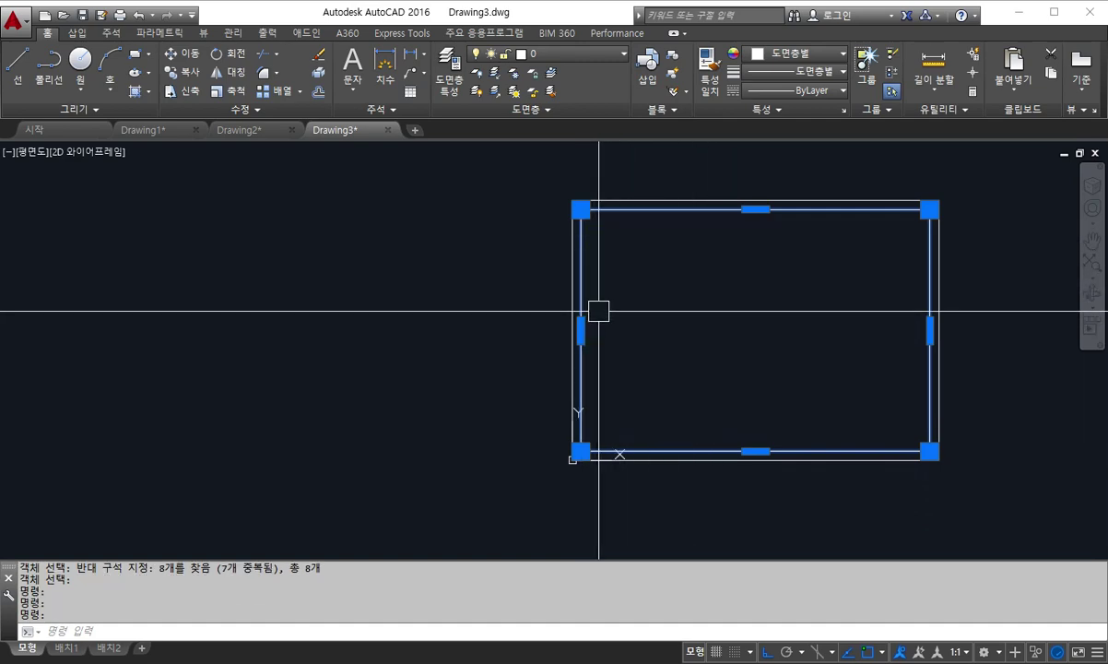
pyautogui.press('Escape')
pyautogui.press('Escape')
pyautogui.press('Escape')
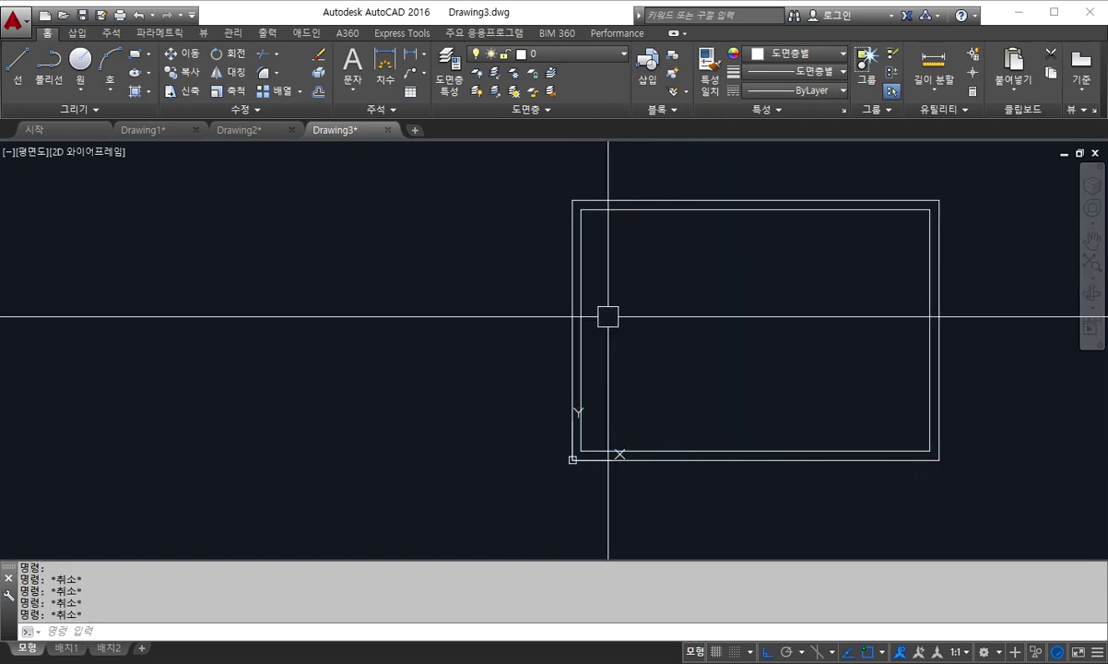
# Explode the inner frame rectangle with X and confirm its left side is separate
pyautogui.write('x')
pyautogui.press('Return')
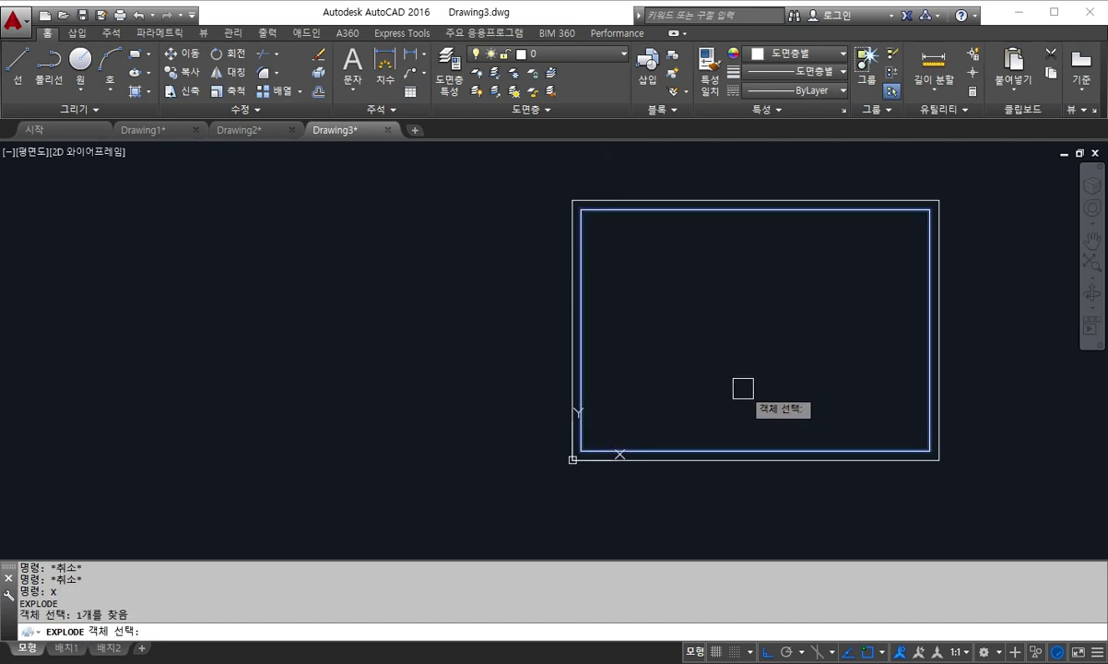
pyautogui.press('Return')
pyautogui.click(583, 318)
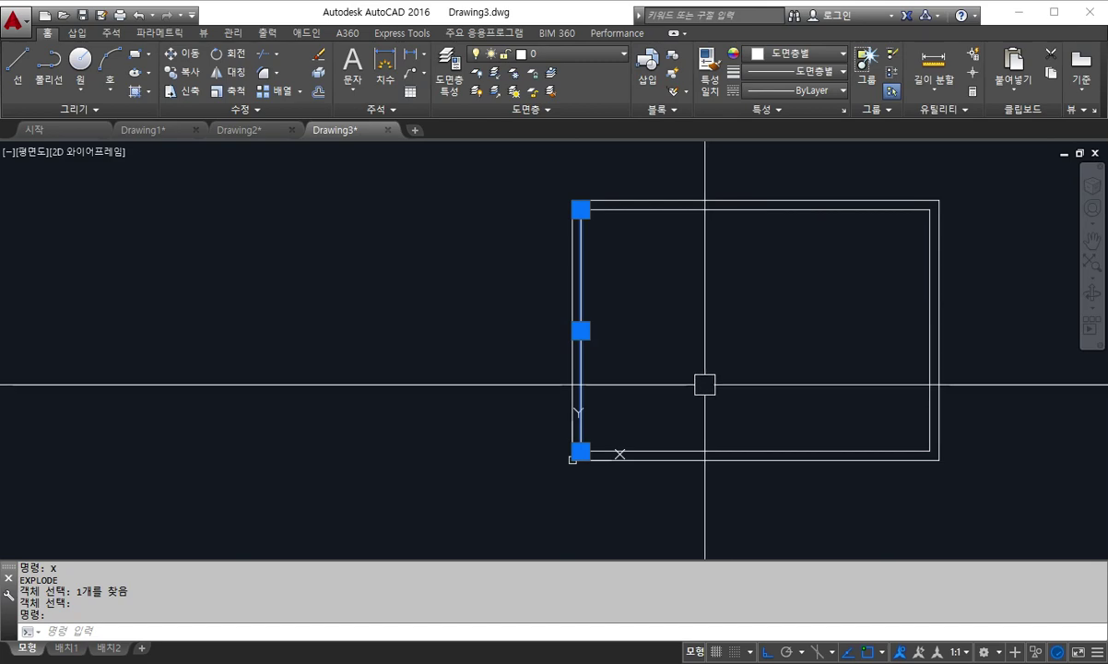
pyautogui.press('Escape')
pyautogui.press('Escape')
pyautogui.press('Escape')
pyautogui.write('REC')
pyautogui.press('Return')
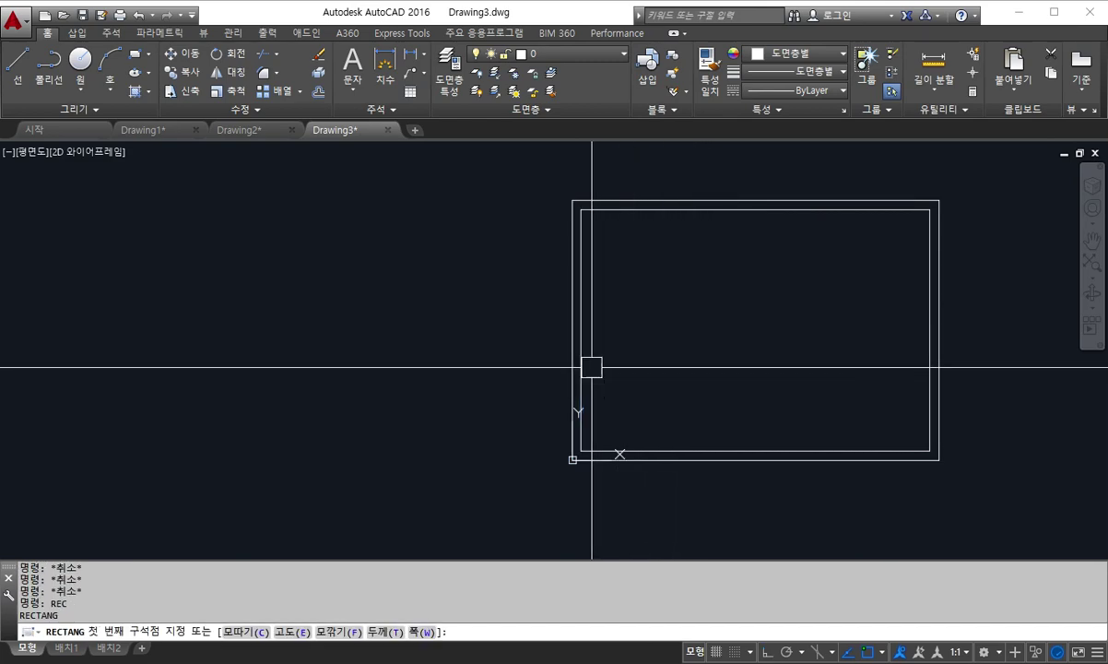
# Draw a larger and a smaller overlapping rectangle left of the border
pyautogui.press('Escape')
pyautogui.press('Escape')
pyautogui.press('Return')
pyautogui.click(321, 300)
pyautogui.click(410, 380)
pyautogui.press('Return')
pyautogui.click(441, 419)
pyautogui.click(388, 365)
pyautogui.press('Escape')
# Explode the larger practice square into separate lines
pyautogui.click(425, 351)
pyautogui.click(425, 313)
pyautogui.press('Escape')
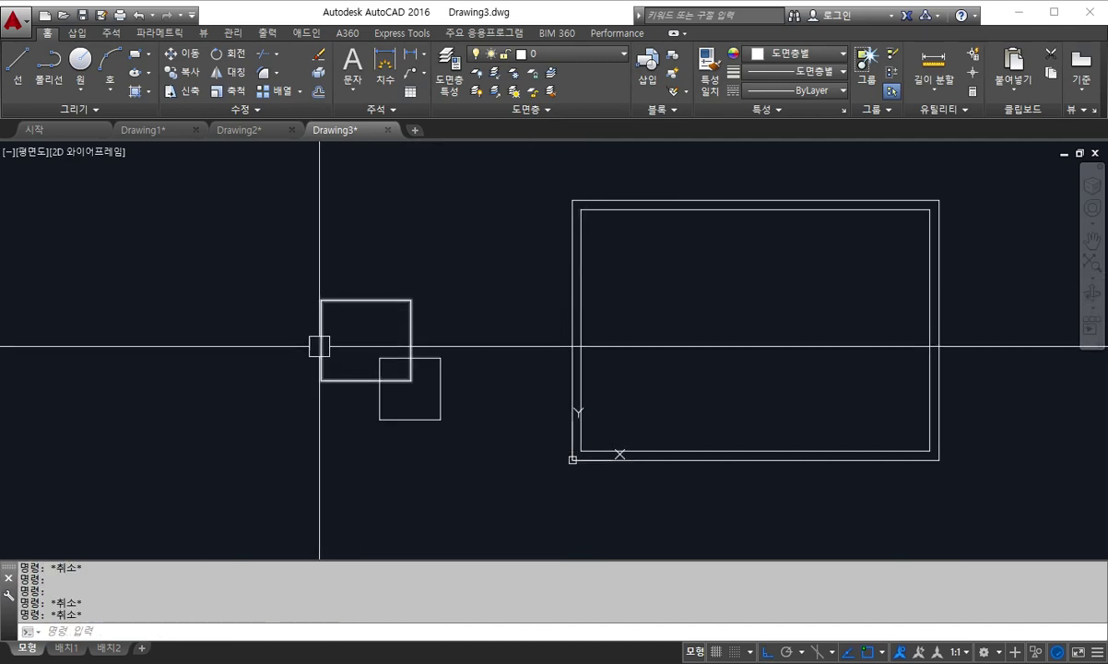
pyautogui.click(320, 347)
pyautogui.press('Escape')
pyautogui.press('Escape')
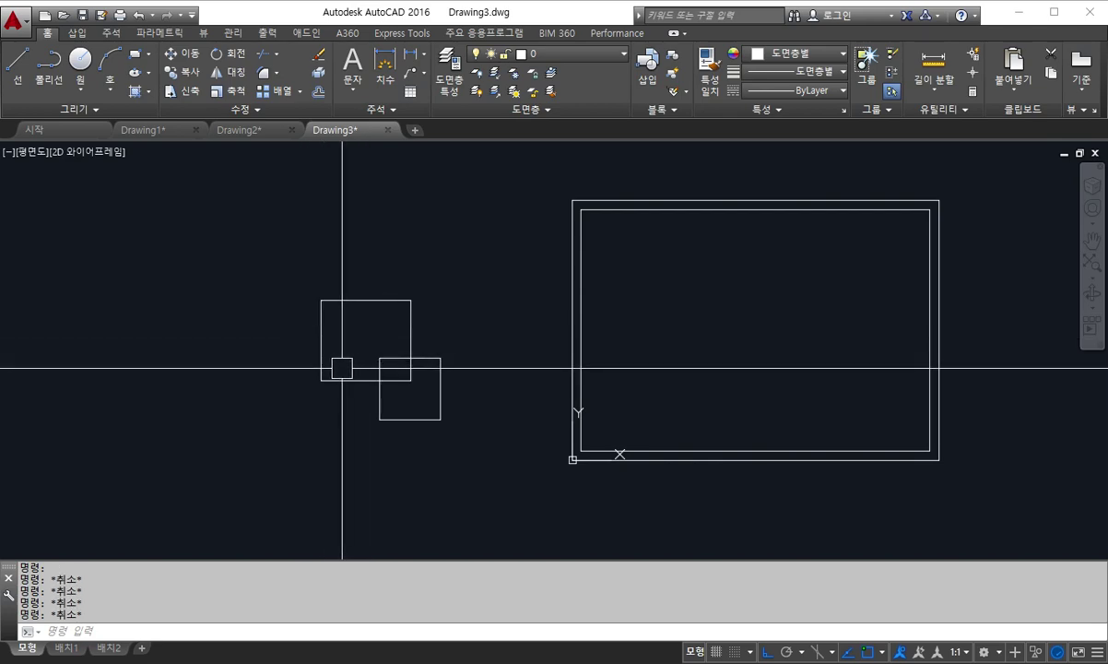
pyautogui.write('x')
pyautogui.press('Return')
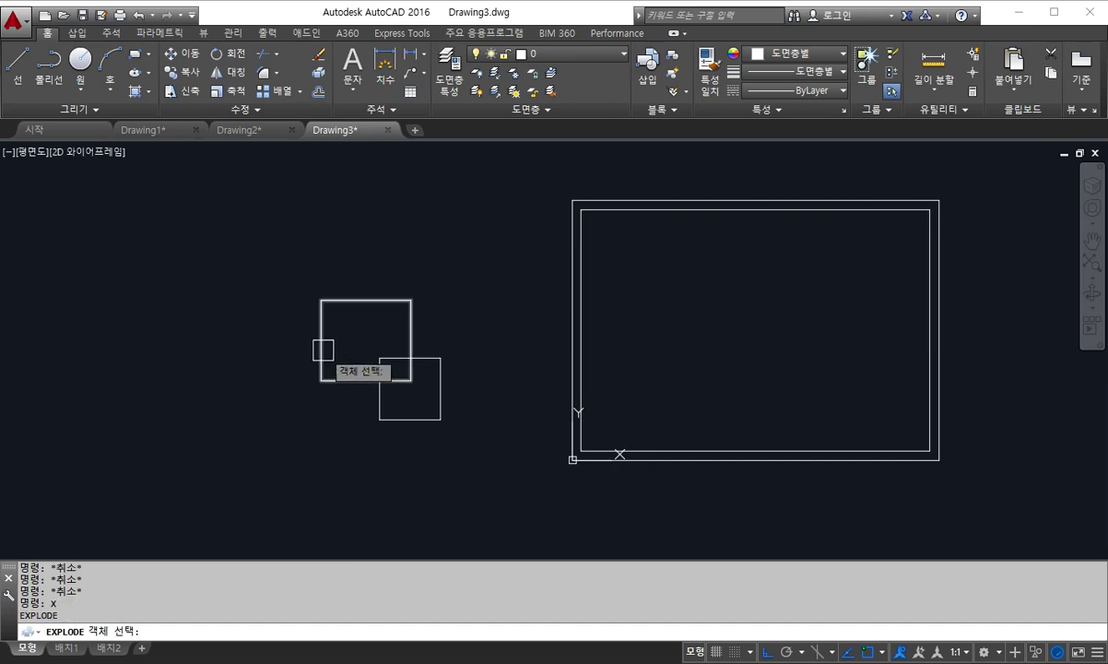
pyautogui.press('Return')
# Check the exploded square's edges, then select the inner frame's left line
pyautogui.click(321, 340)
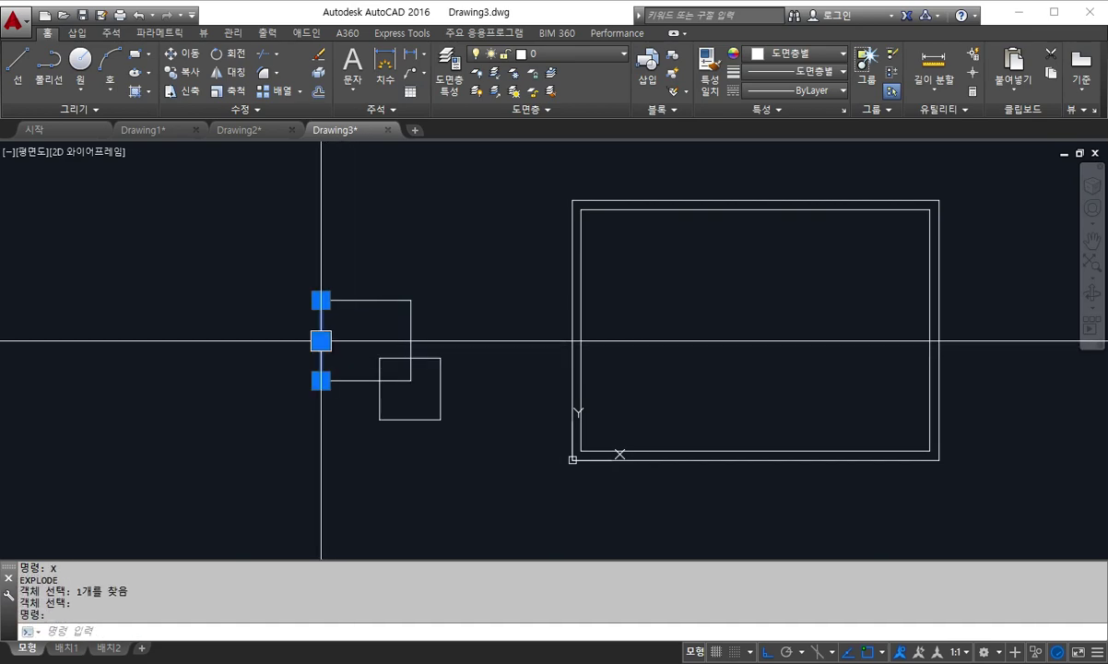
pyautogui.click(388, 422)
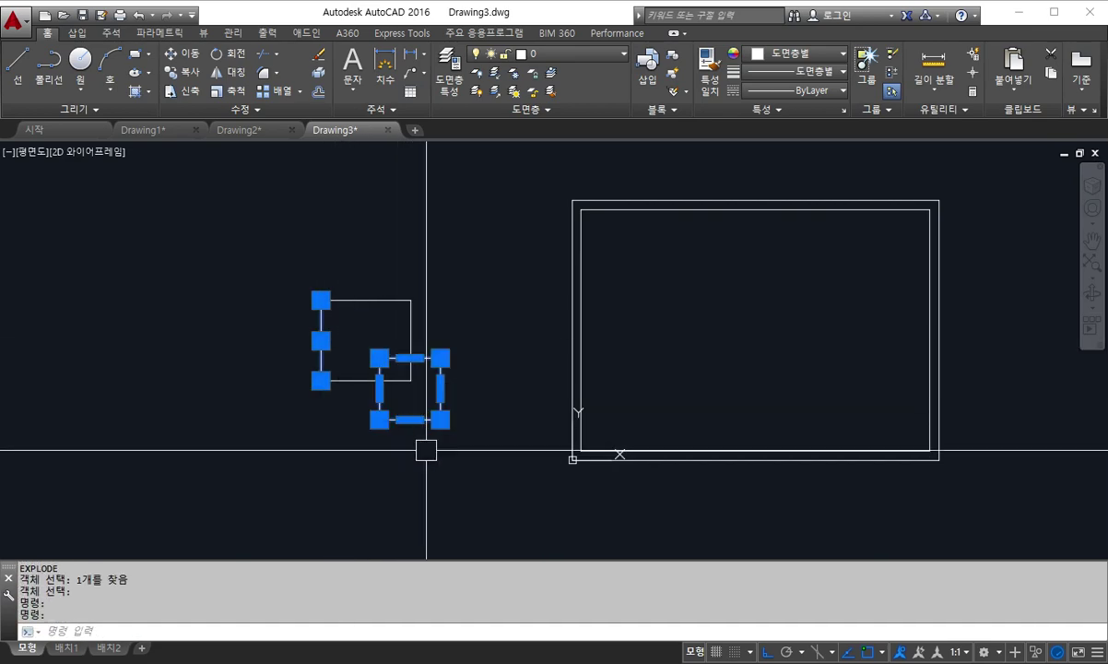
pyautogui.press('Escape')
pyautogui.press('Escape')
pyautogui.click(322, 334)
pyautogui.press('Escape')
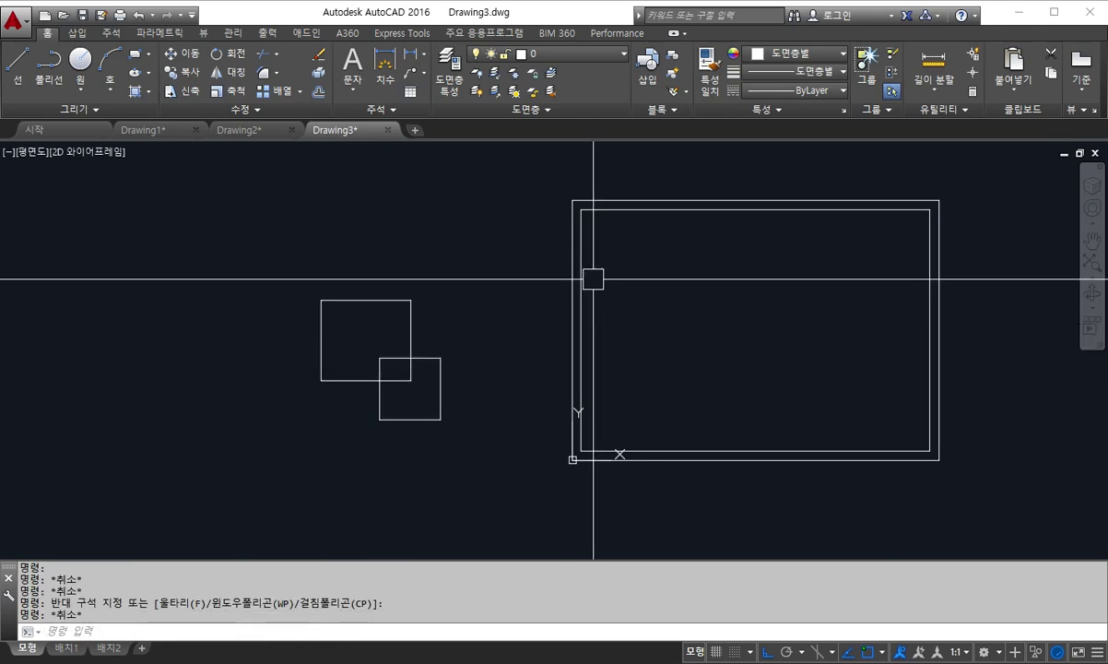
pyautogui.click(581, 277)
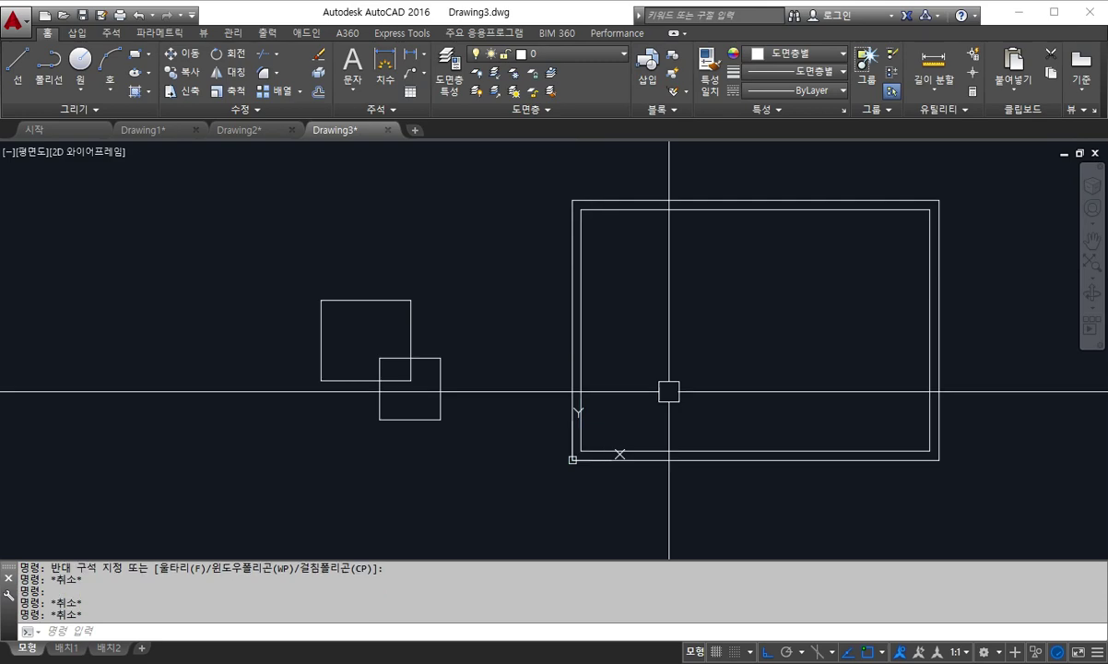
pyautogui.write('o')
# Offset the inner left line rightward by 25 twice, then by 50 once
pyautogui.press('Return')
pyautogui.write('25')
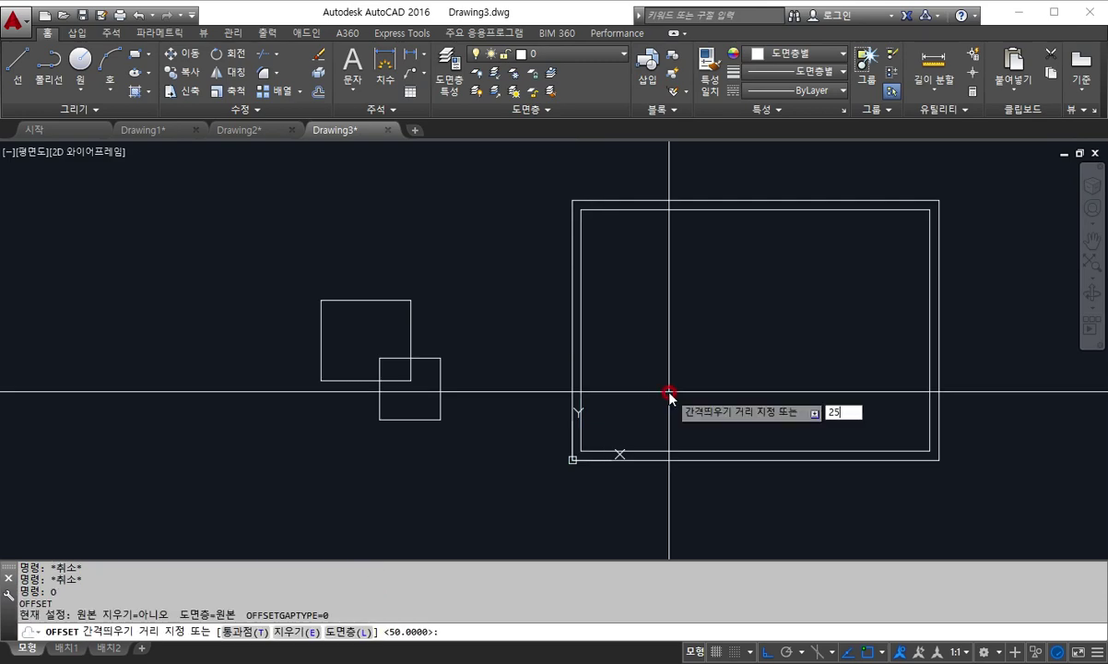
pyautogui.press('Return')
pyautogui.click(587, 366)
pyautogui.click(660, 360)
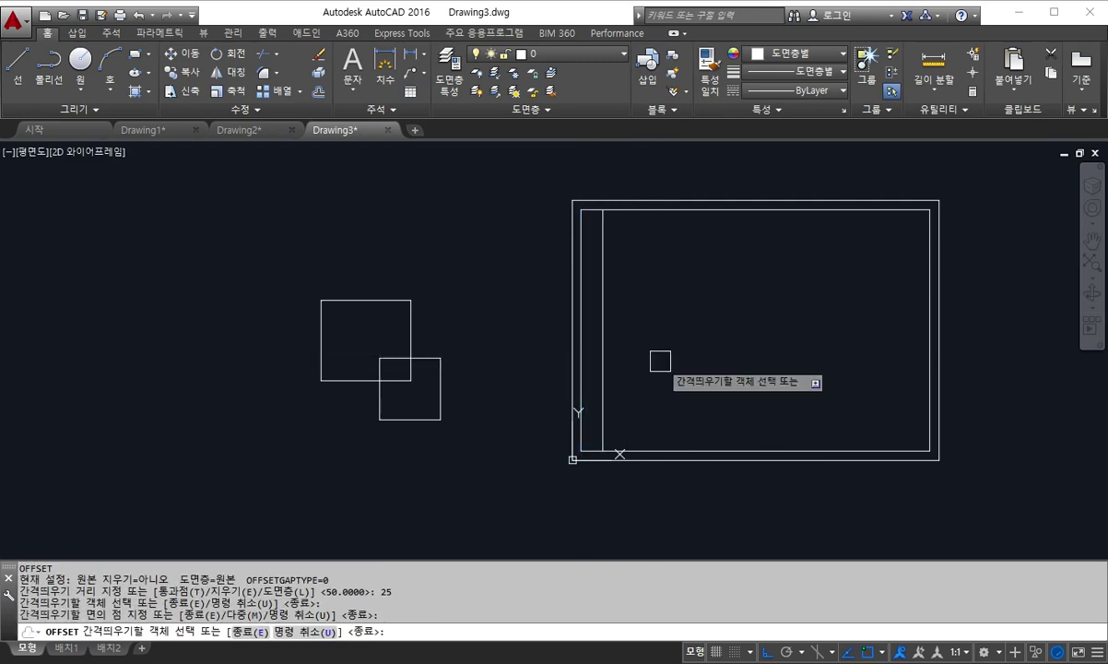
pyautogui.click(603, 368)
pyautogui.click(679, 365)
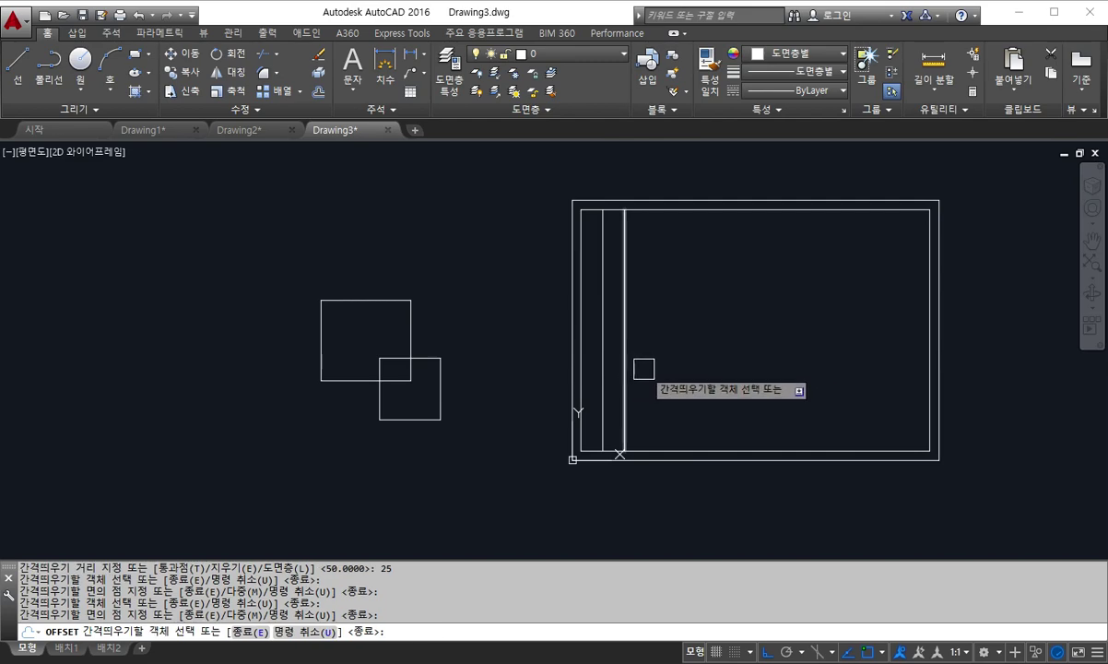
pyautogui.press('Return')
pyautogui.press('Return')
pyautogui.press('Return')
pyautogui.click(624, 371)
pyautogui.click(714, 355)
pyautogui.press('Return')
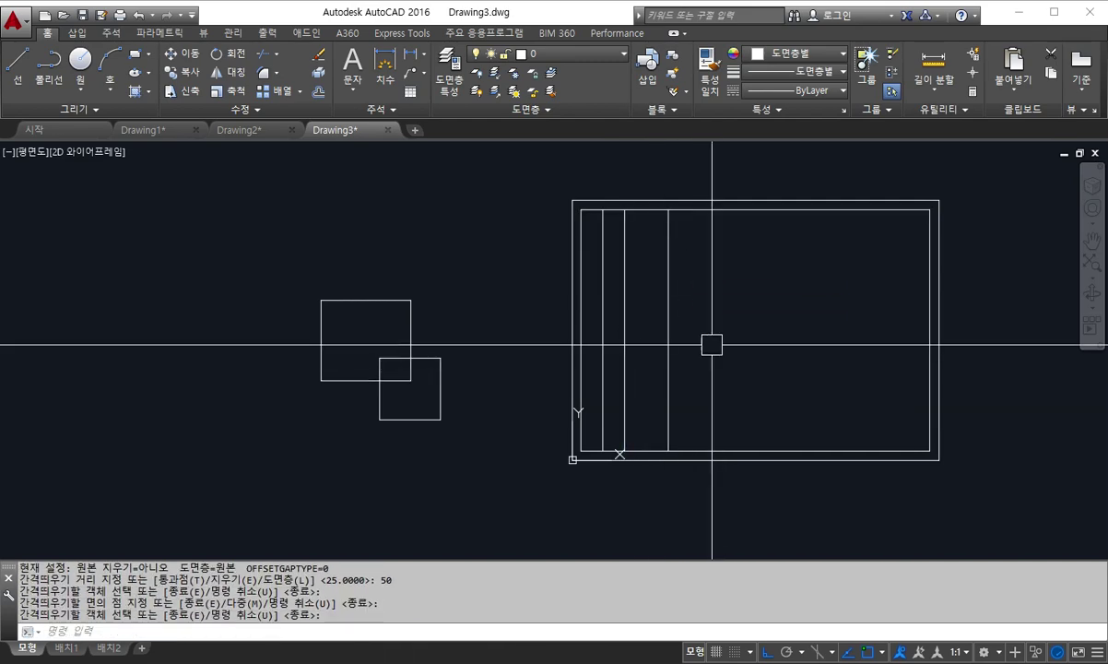
pyautogui.press('Return')
pyautogui.press('Return')
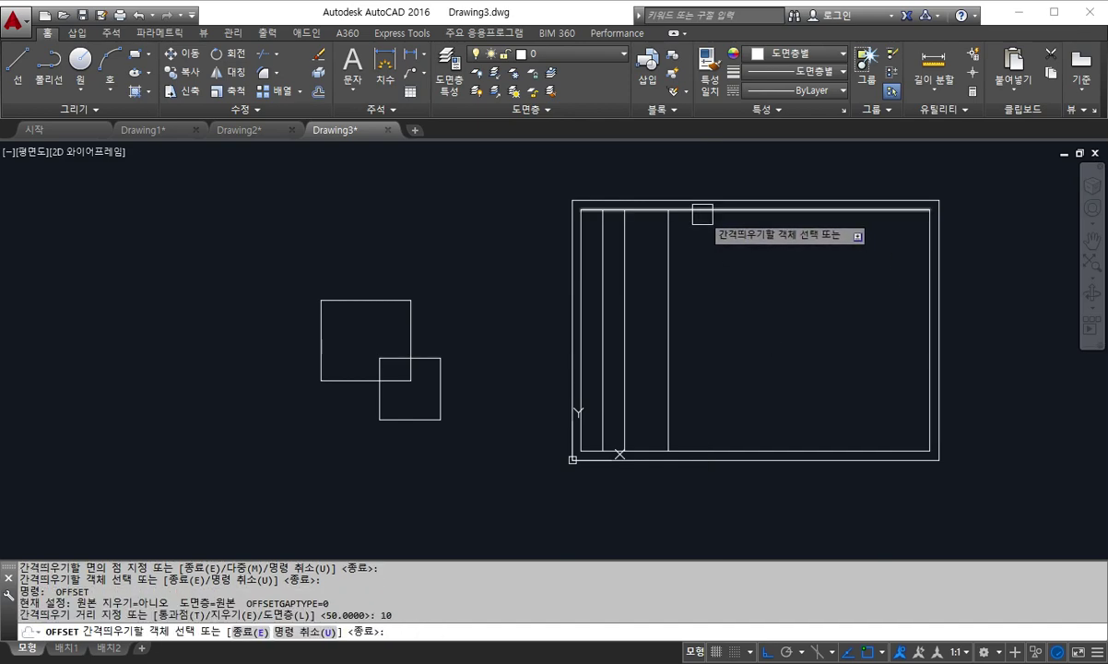
# Add three horizontal rows 10 apart below the inner frame's top line
pyautogui.click(677, 211)
pyautogui.click(718, 266)
pyautogui.click(706, 221)
pyautogui.click(722, 276)
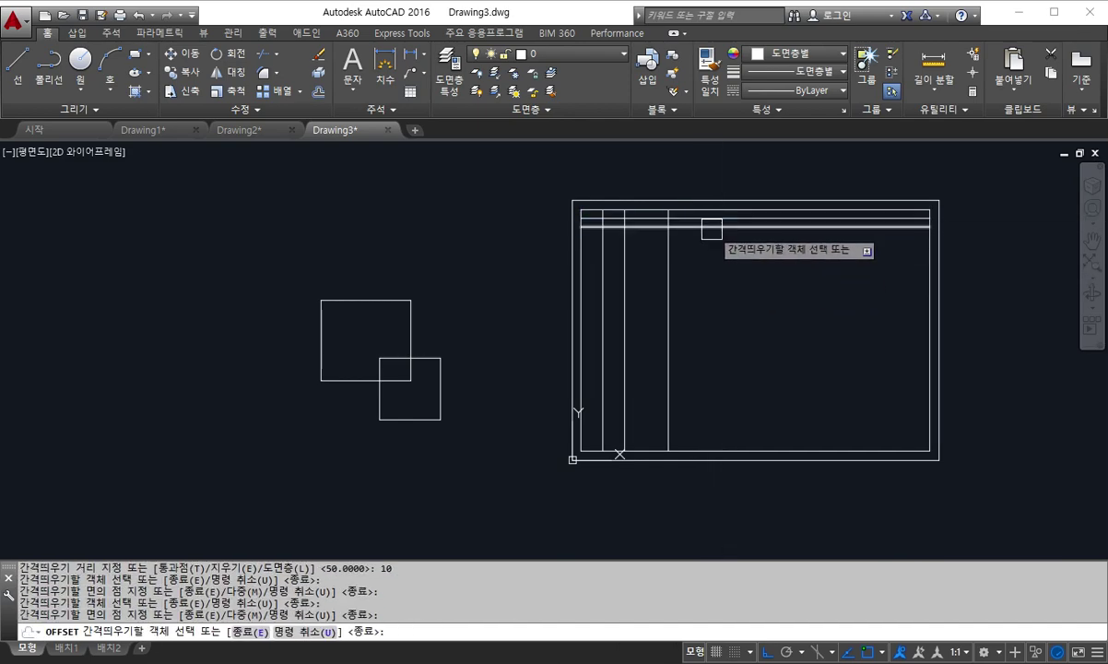
pyautogui.click(710, 226)
pyautogui.click(726, 296)
pyautogui.press('Return')
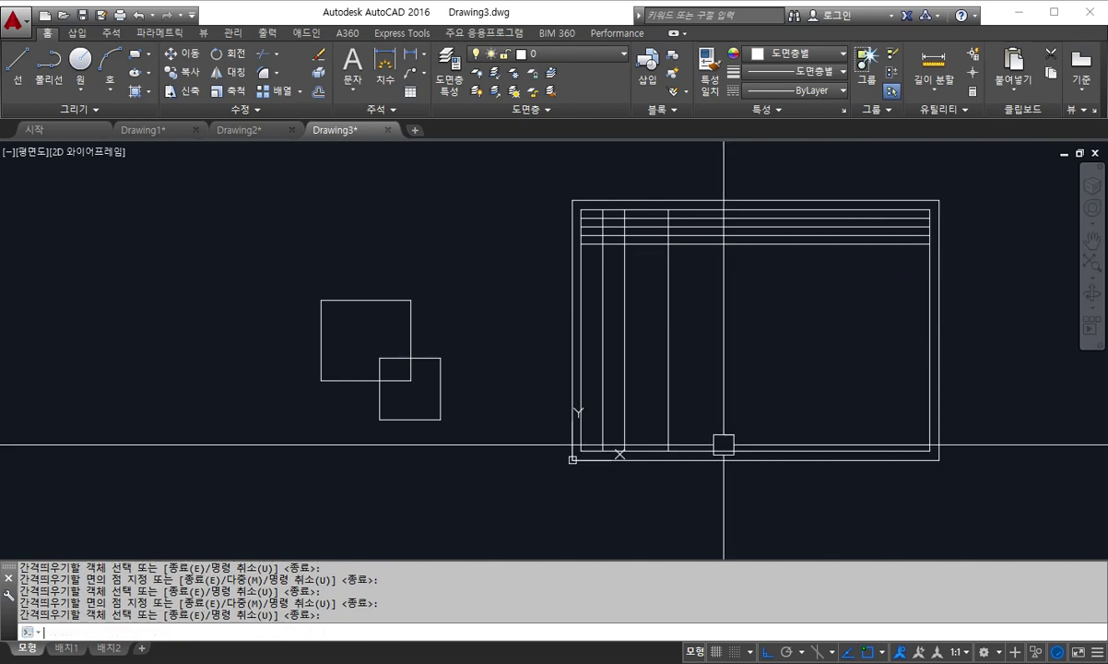
pyautogui.scroll(5, 681, 377)
# Pan to the frame's top rows, exit pan mode, and zoom extents to fit everything
pyautogui.moveTo(681, 376); pyautogui.dragTo(576, 550, button='middle')
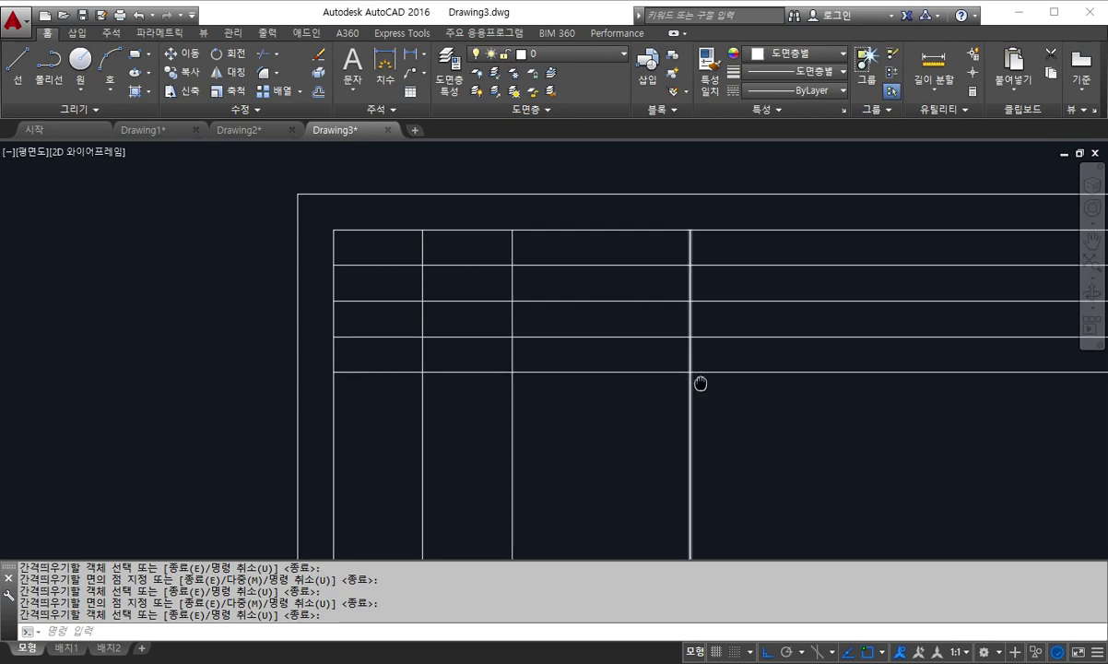
pyautogui.scroll(-4, 557, 387)
pyautogui.scroll(4, 615, 433)
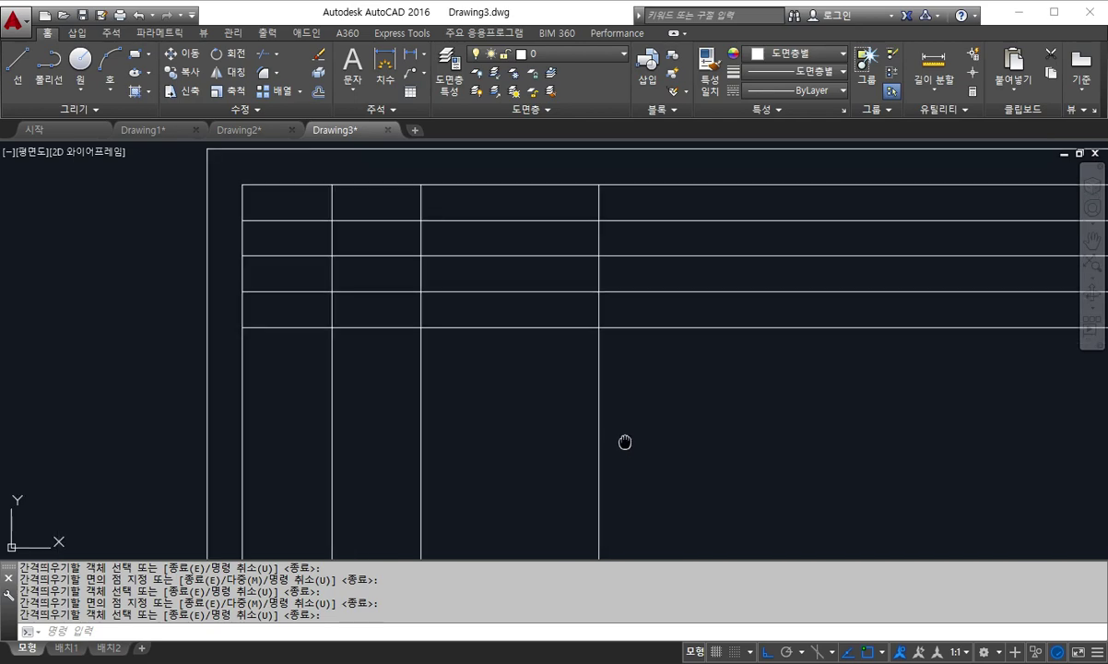
pyautogui.rightClick(649, 409)
pyautogui.click(694, 417)
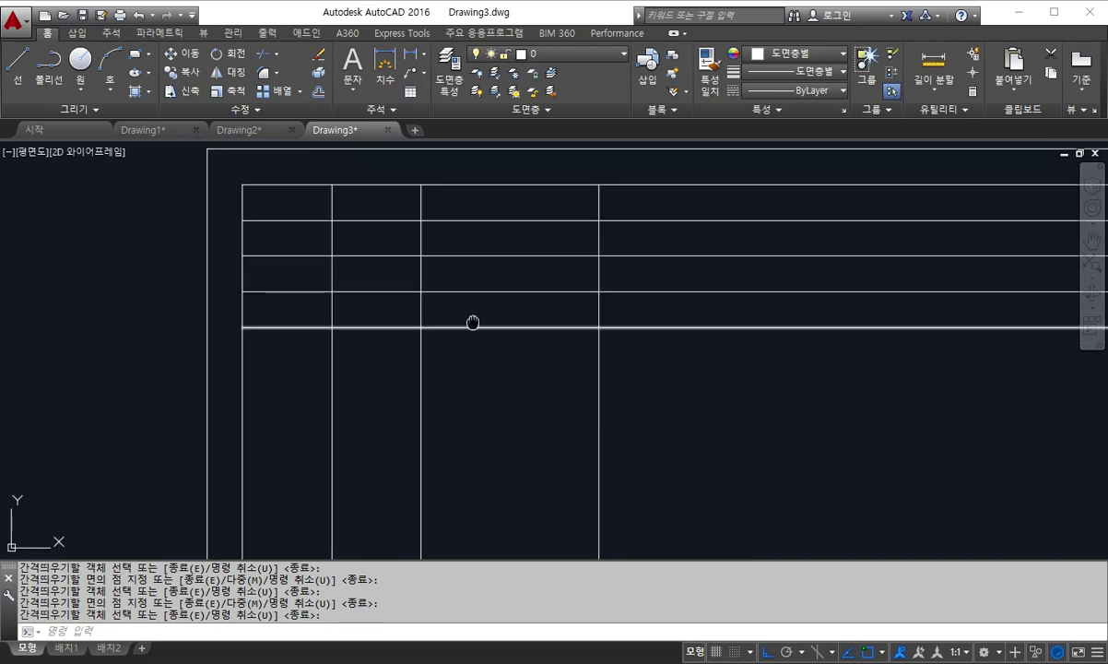
pyautogui.moveTo(411, 268)
pyautogui.mouseDown(button='middle')
pyautogui.moveTo(433, 267)
pyautogui.moveTo(438, 281)
pyautogui.mouseUp(button='middle')
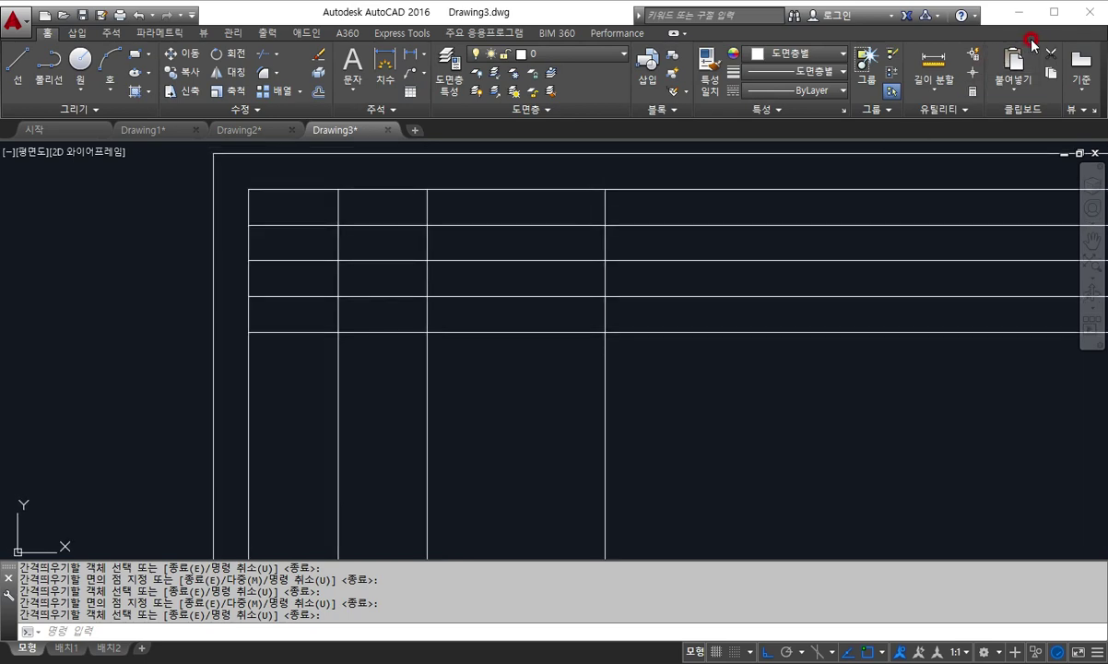
pyautogui.middleClick(332, 323)
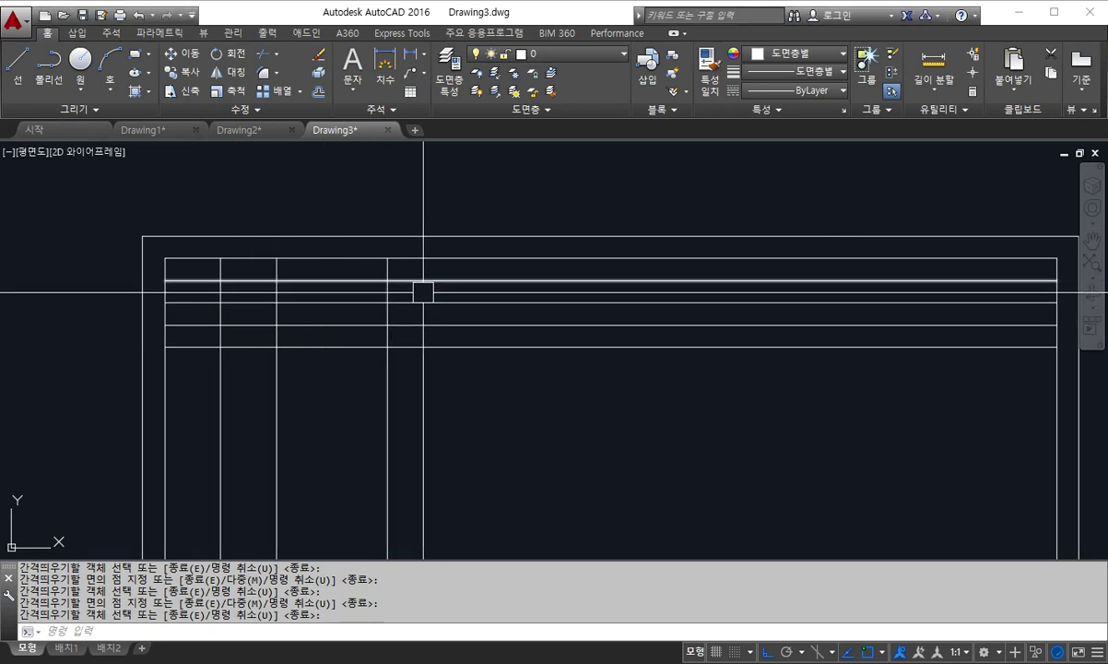
# Trim the four row lines where they extend right of the grid
pyautogui.write('tr')
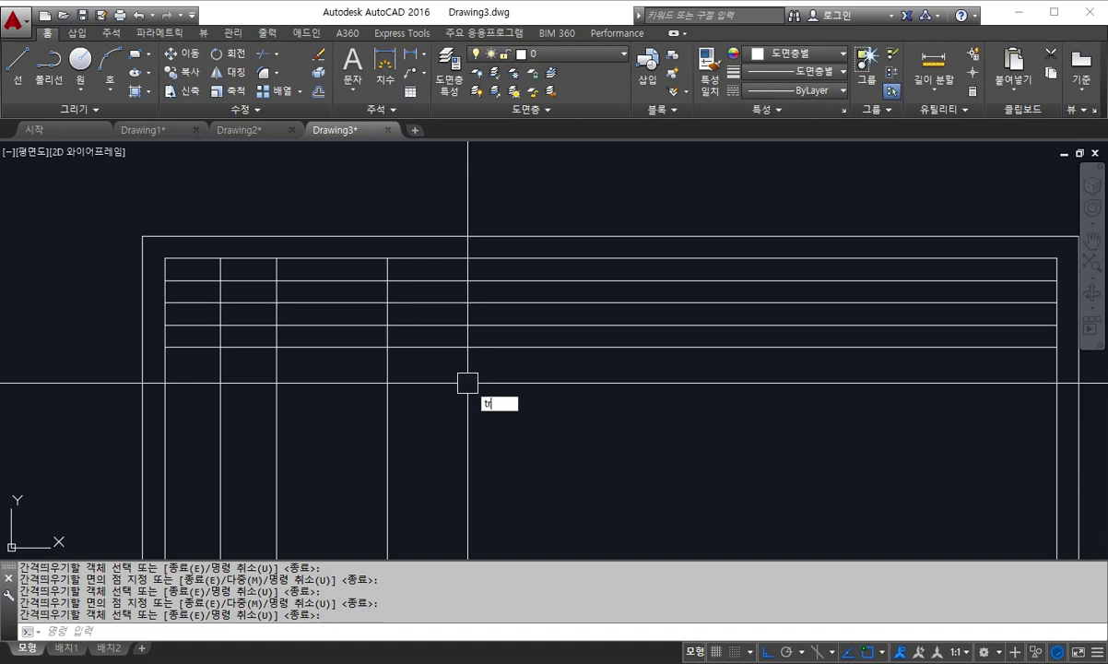
pyautogui.press('Return')
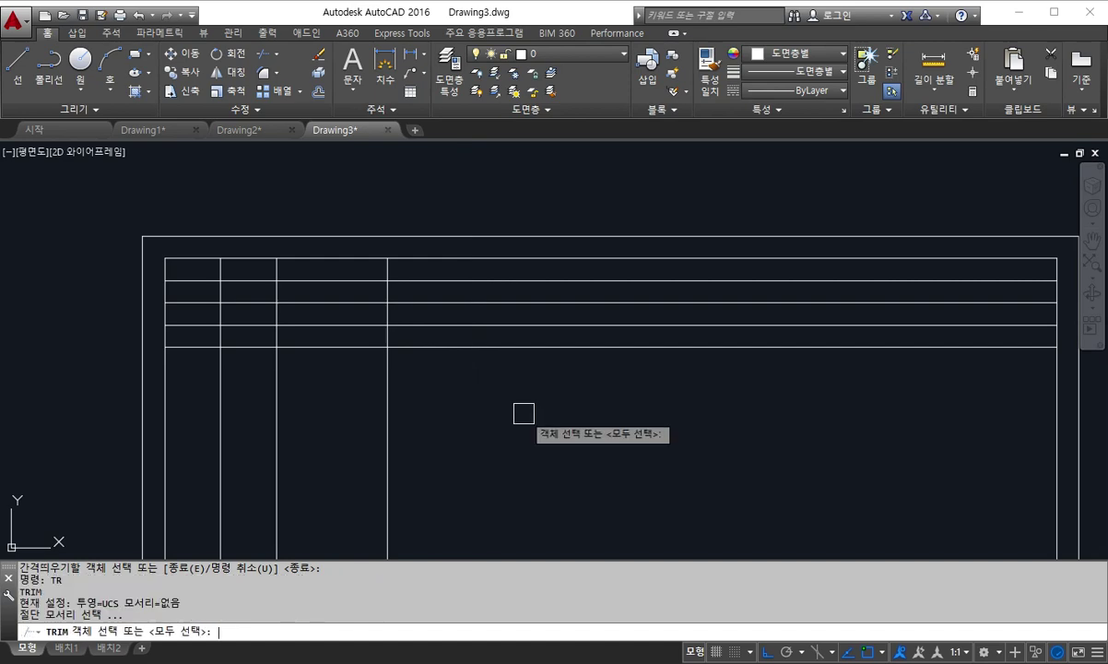
pyautogui.press('Return')
pyautogui.click(428, 292)
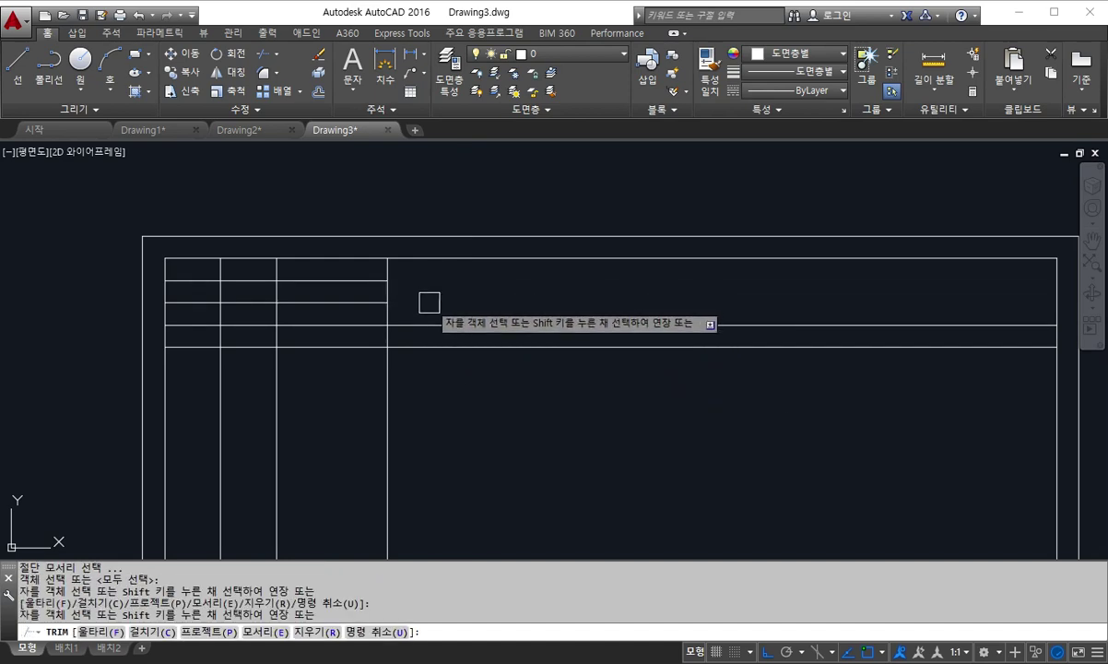
pyautogui.click(430, 303)
pyautogui.click(432, 325)
pyautogui.click(431, 347)
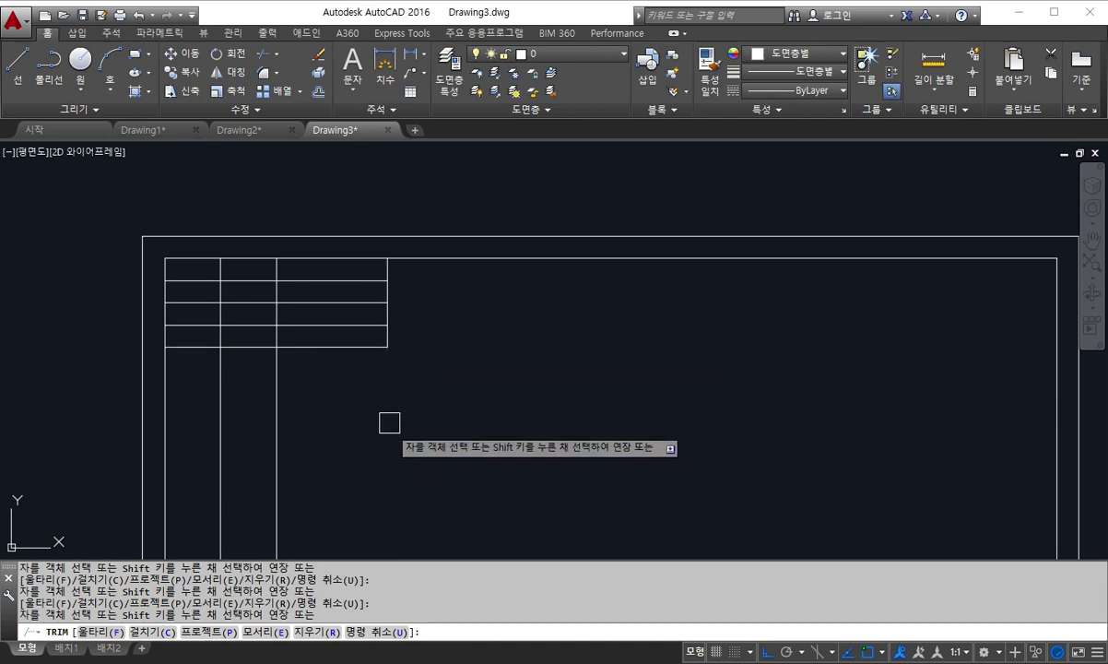
# Trim the extra column and row segments, leaving a 100-wide top row over 50-wide rows
pyautogui.click(388, 336)
pyautogui.click(388, 317)
pyautogui.click(388, 293)
pyautogui.click(365, 347)
pyautogui.click(318, 324)
pyautogui.click(316, 302)
pyautogui.click(277, 373)
pyautogui.click(227, 403)
pyautogui.press('Return')
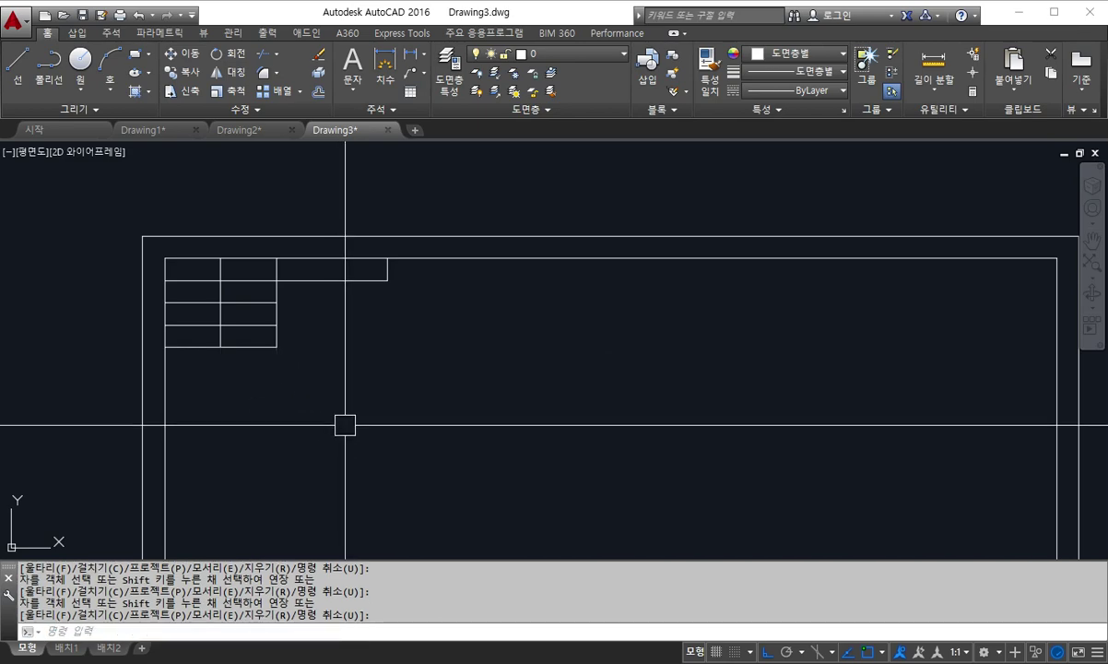
pyautogui.scroll(-6, 344, 425)
pyautogui.moveTo(447, 425); pyautogui.dragTo(480, 341, button='middle')
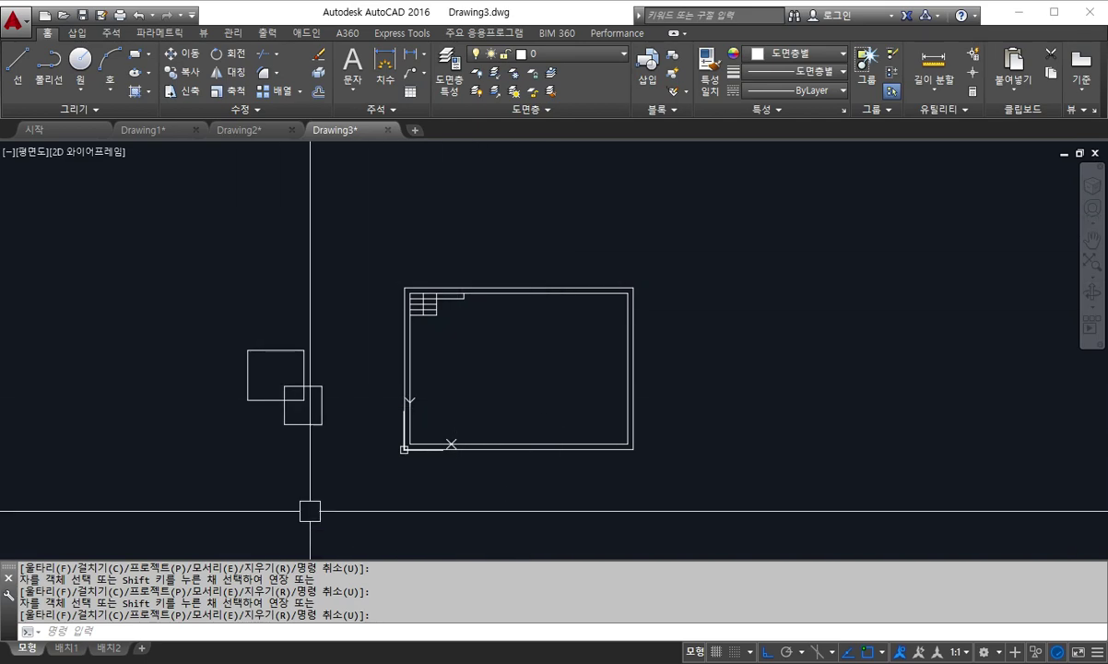
# Erase the two practice squares with a selection window
pyautogui.press('Escape')
pyautogui.press('Escape')
pyautogui.press('Return')
pyautogui.click(328, 450)
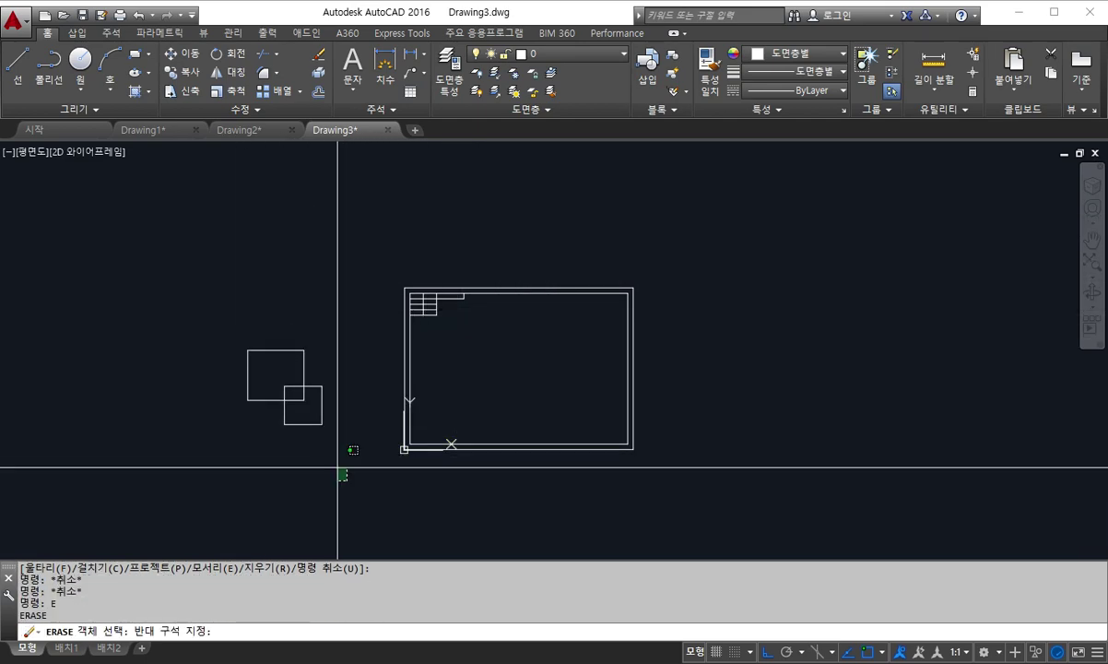
pyautogui.click(201, 314)
pyautogui.press('Return')
pyautogui.press('Escape')
# Erase the bordered title block with a crossing window, leaving the drawing empty
pyautogui.press('Escape')
pyautogui.write('e')
pyautogui.press('Return')
pyautogui.click(728, 482)
pyautogui.click(354, 287)
pyautogui.press('Return')
pyautogui.press('Return')
pyautogui.press('Escape')
pyautogui.press('Escape')
pyautogui.press('Escape')
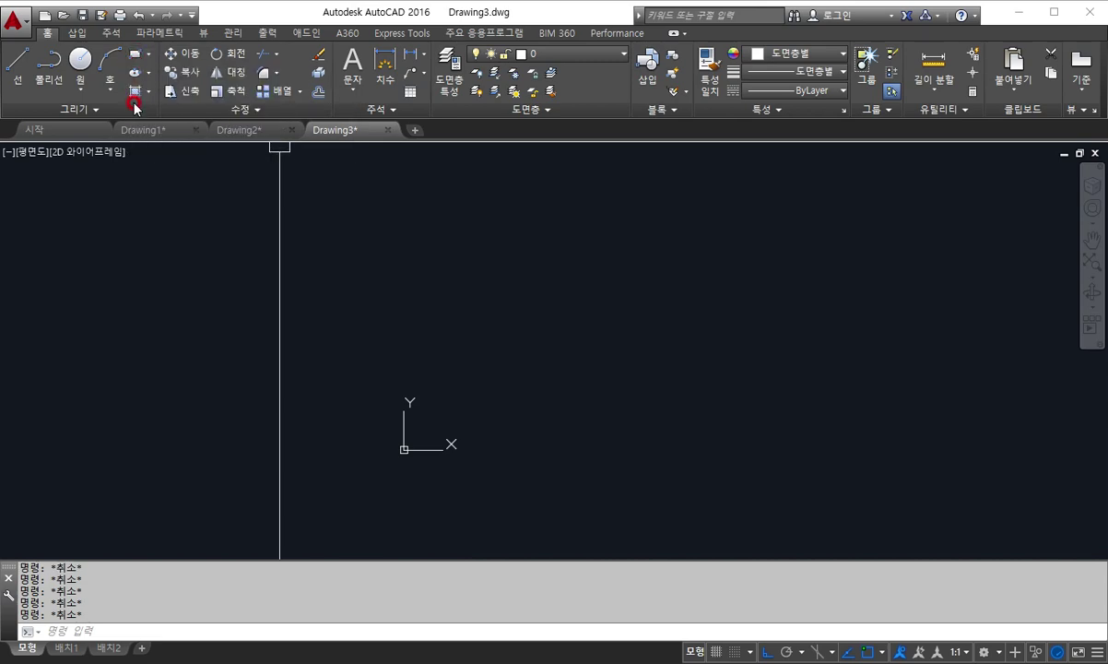
pyautogui.press('space')
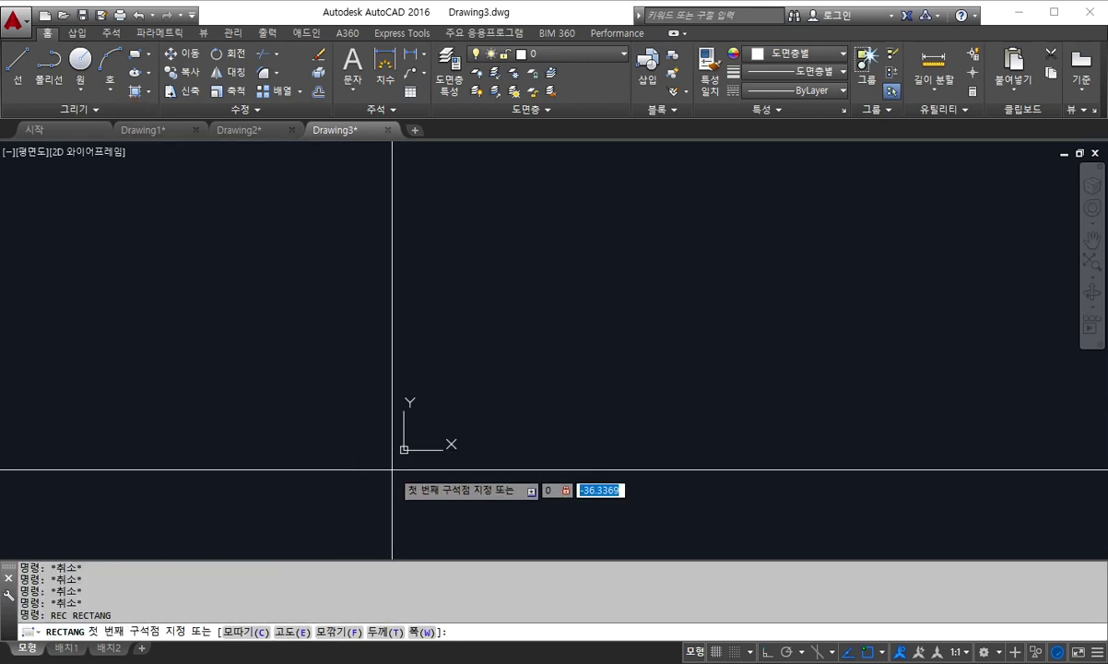
pyautogui.press('Return')
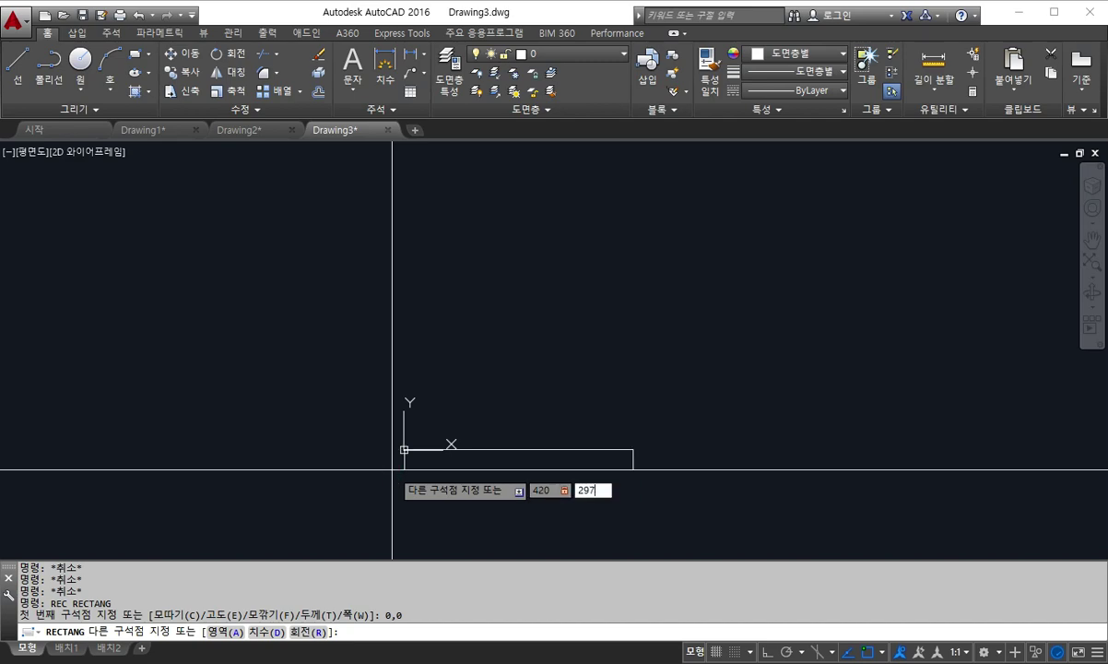
pyautogui.press('Return')
pyautogui.click(554, 287)
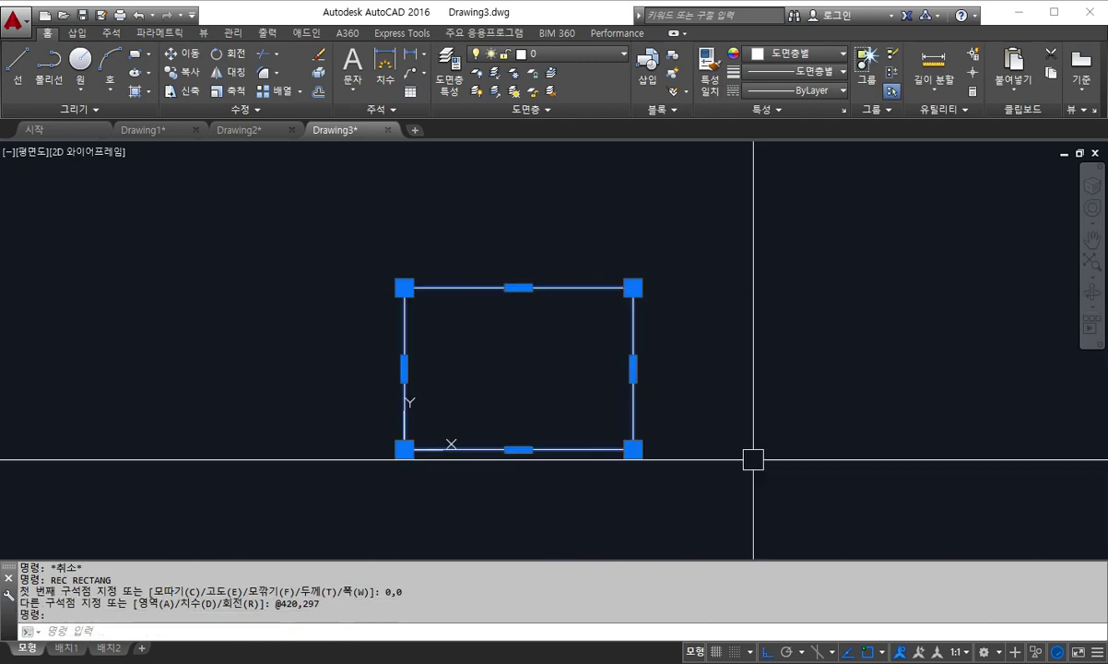
pyautogui.press('Escape')
pyautogui.press('Escape')
pyautogui.press('Escape')
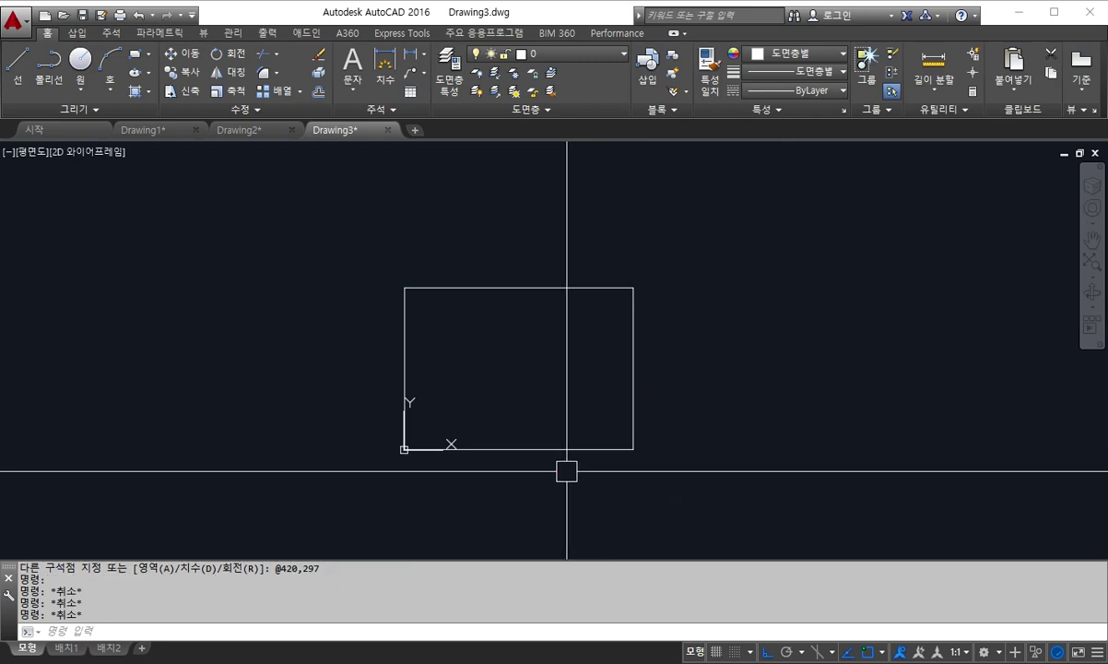
pyautogui.write('ㅇ')
# Offset the border rectangle 10 inward to create the inner frame
pyautogui.press('Return')
pyautogui.write('10')
pyautogui.press('Return')
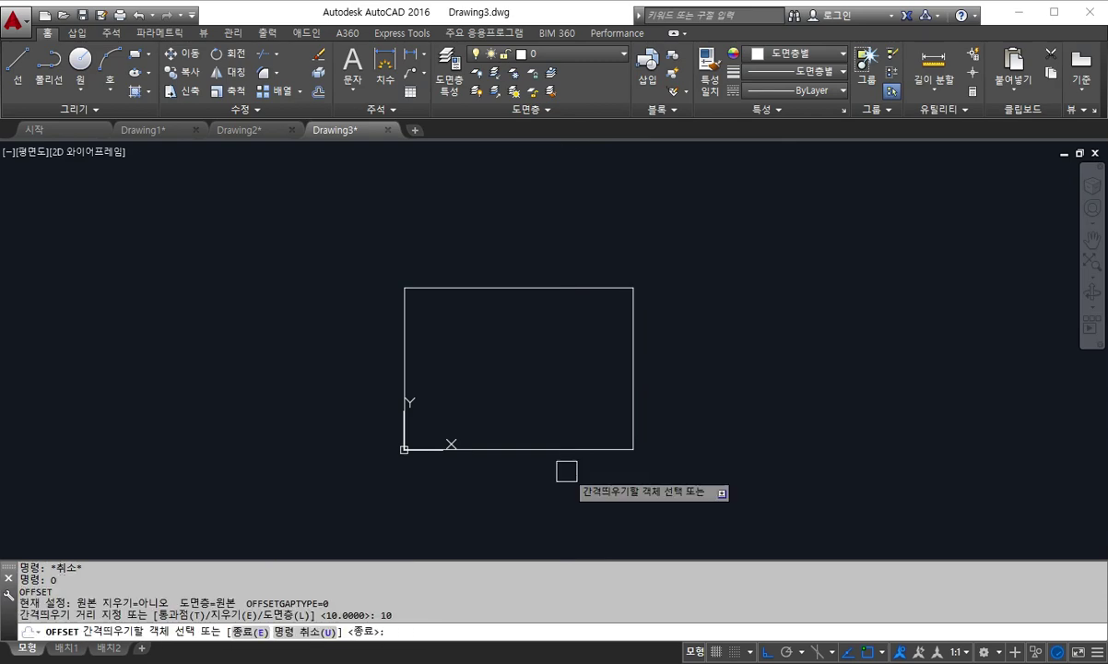
pyautogui.click(520, 287)
pyautogui.click(523, 388)
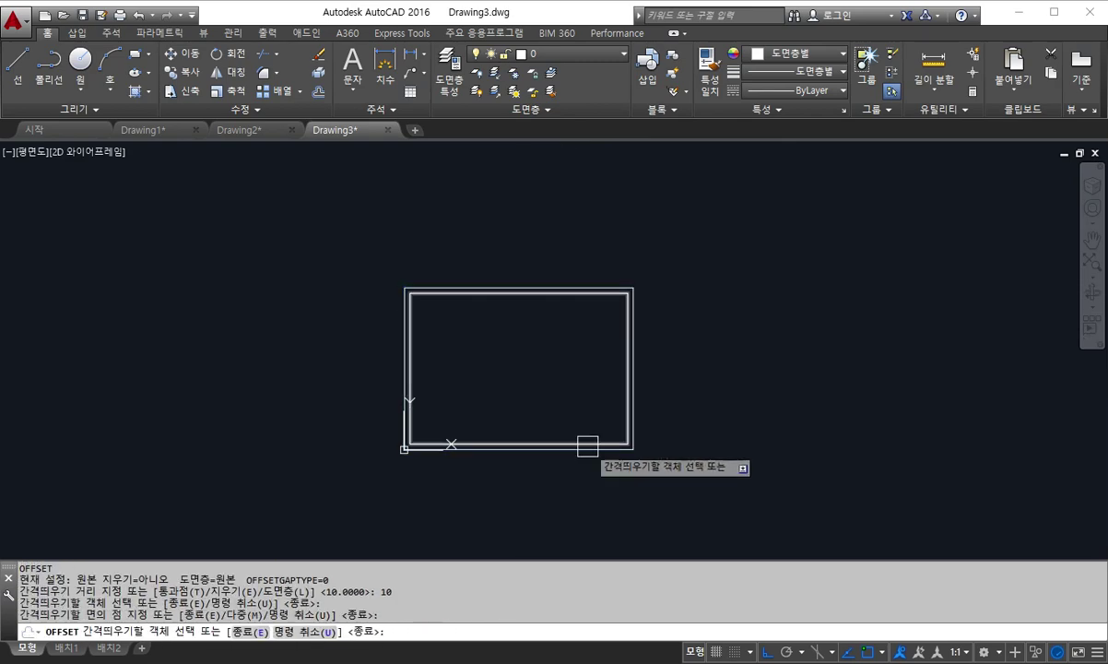
pyautogui.scroll(4, 451, 339)
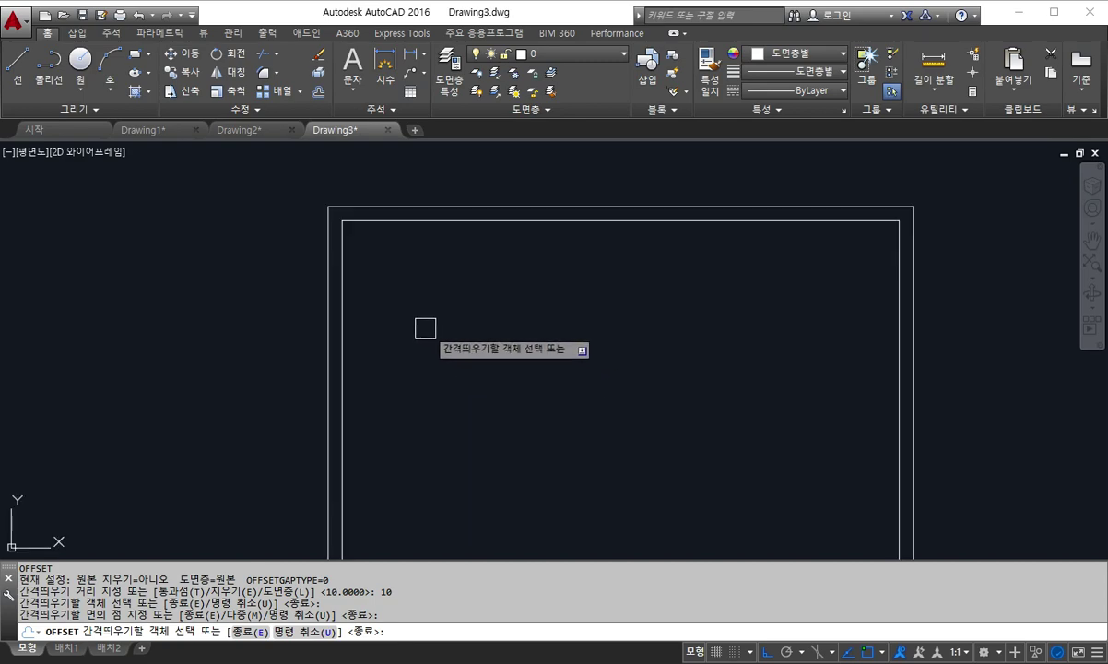
pyautogui.press('Escape')
pyautogui.press('Escape')
pyautogui.click(344, 304)
pyautogui.press('Escape')
pyautogui.press('Escape')
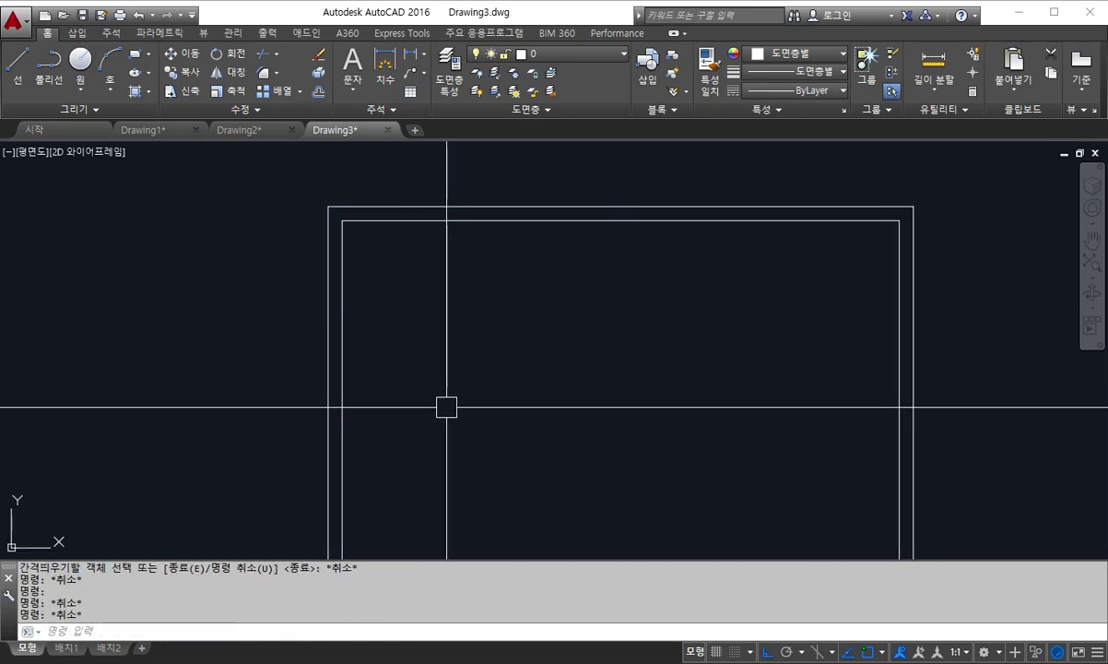
pyautogui.write('x')
pyautogui.press('Return')
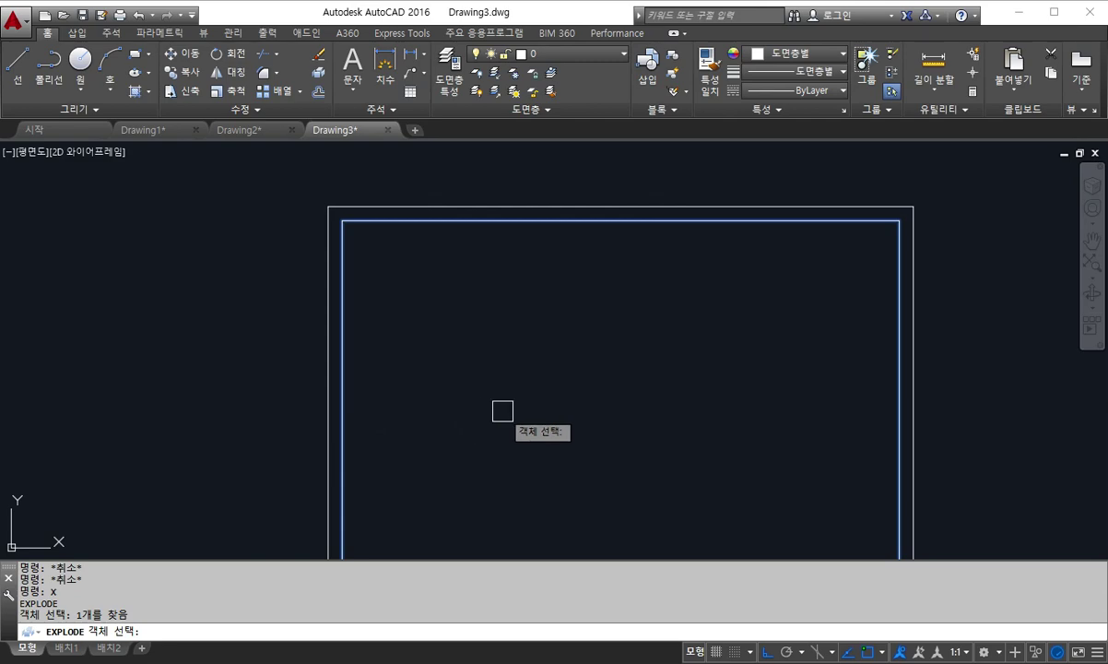
# Offset the inner frame's left edge to add column lines 25, 25 and 50 apart
pyautogui.press('Escape')
pyautogui.press('Escape')
pyautogui.write('o')
pyautogui.press('Return')
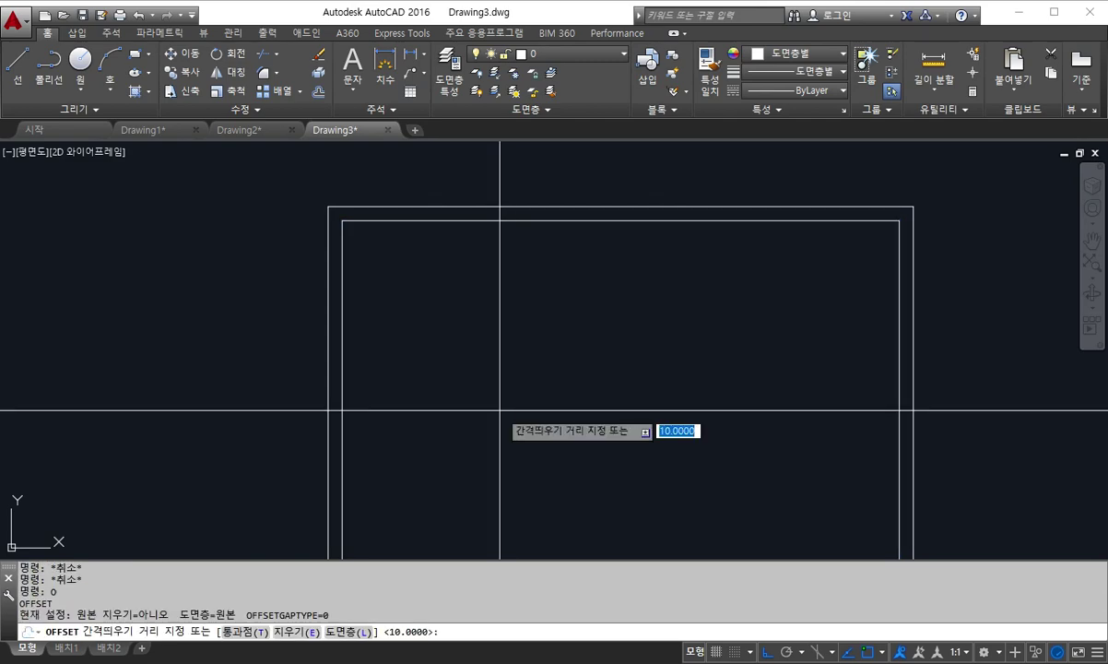
pyautogui.write('25')
pyautogui.press('Return')
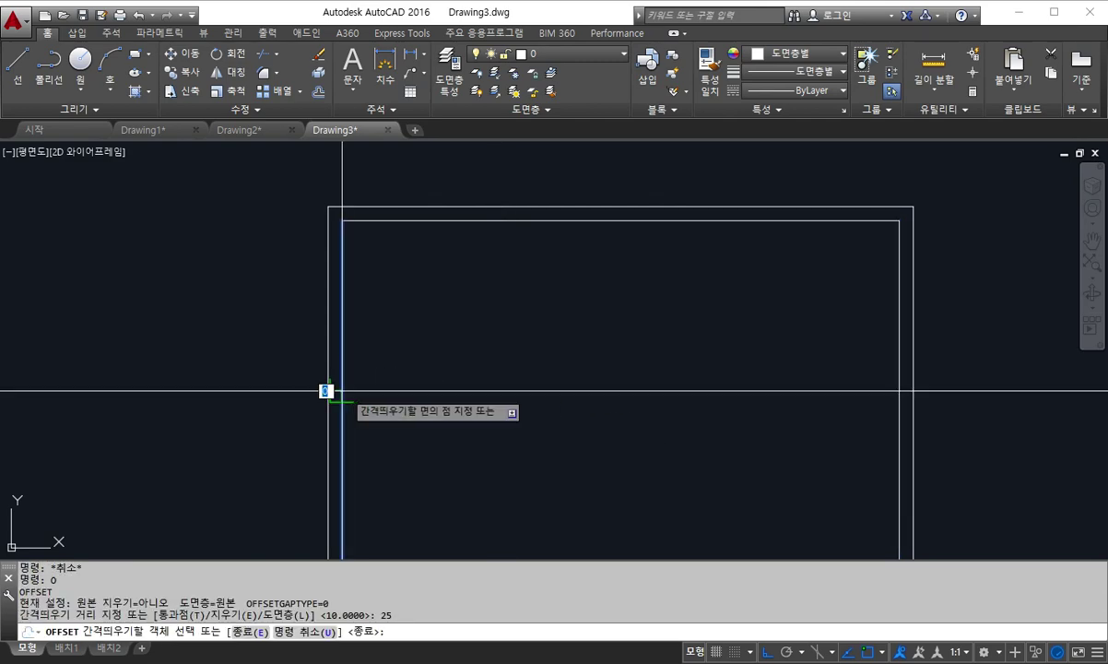
pyautogui.click(370, 399)
pyautogui.click(376, 420)
pyautogui.click(475, 435)
pyautogui.press('Return')
pyautogui.press('Return')
pyautogui.write('50')
pyautogui.press('Return')
pyautogui.click(412, 429)
pyautogui.click(540, 456)
pyautogui.press('Return')
pyautogui.press('Return')
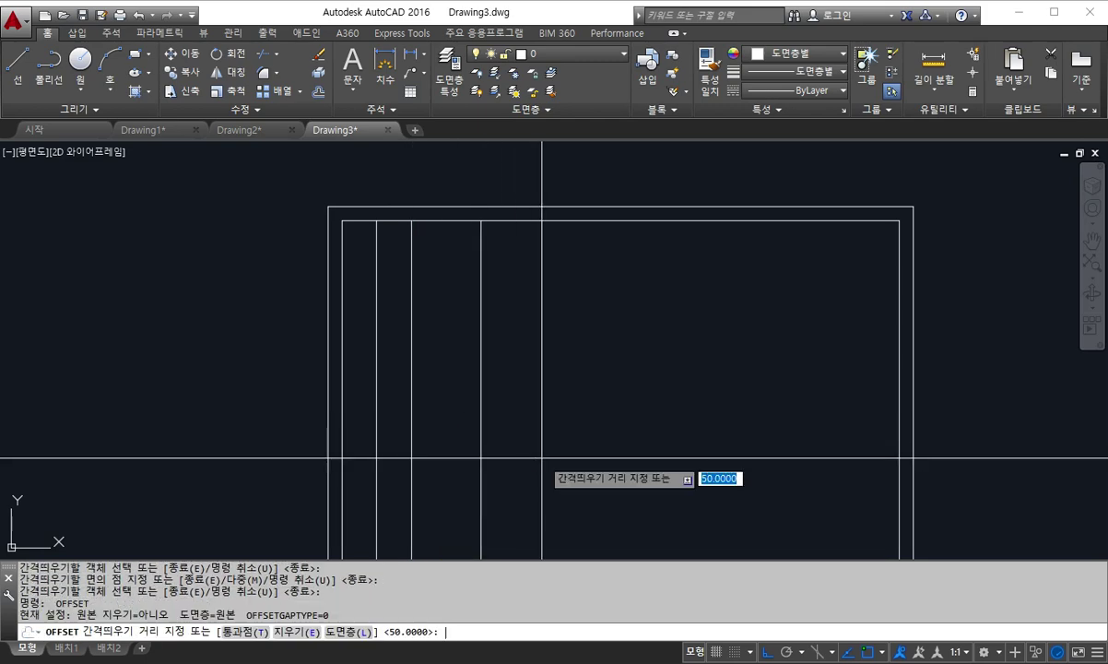
pyautogui.press('Return')
# Add four row lines 10 apart below the inner frame's top edge
pyautogui.click(512, 222)
pyautogui.click(516, 241)
pyautogui.click(522, 235)
pyautogui.click(540, 304)
pyautogui.click(526, 247)
pyautogui.click(531, 263)
pyautogui.click(532, 272)
pyautogui.click(541, 330)
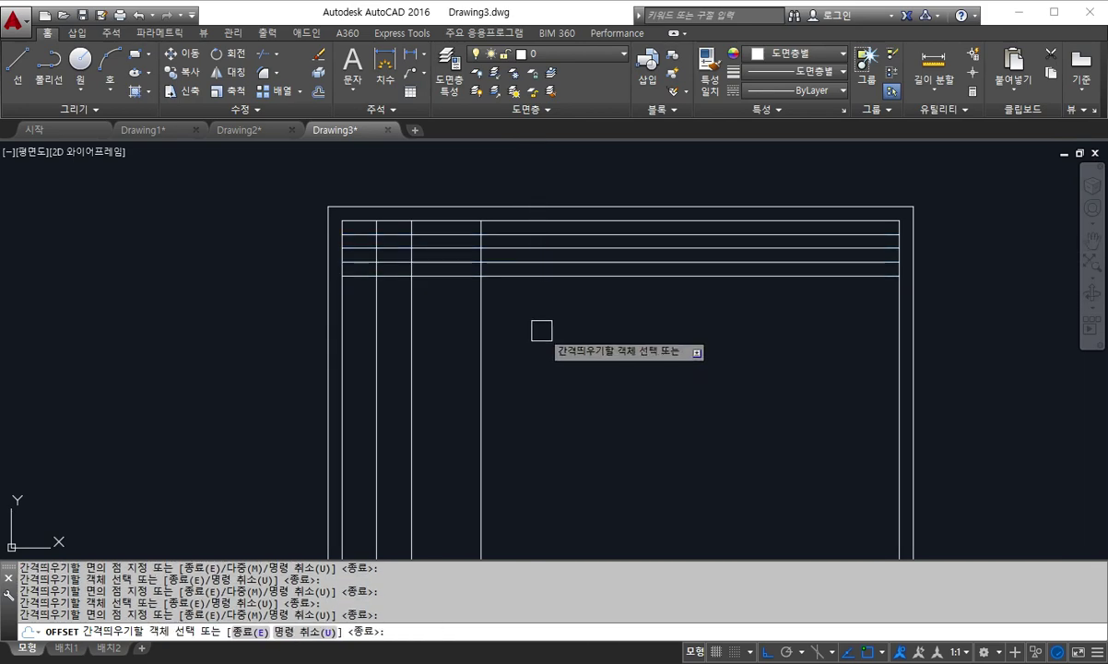
pyautogui.press('Return')
pyautogui.press('Return')
pyautogui.click(587, 347)
# Trim the row and column lines extending past the grid, leaving a compact top-left title block
pyautogui.click(534, 230)
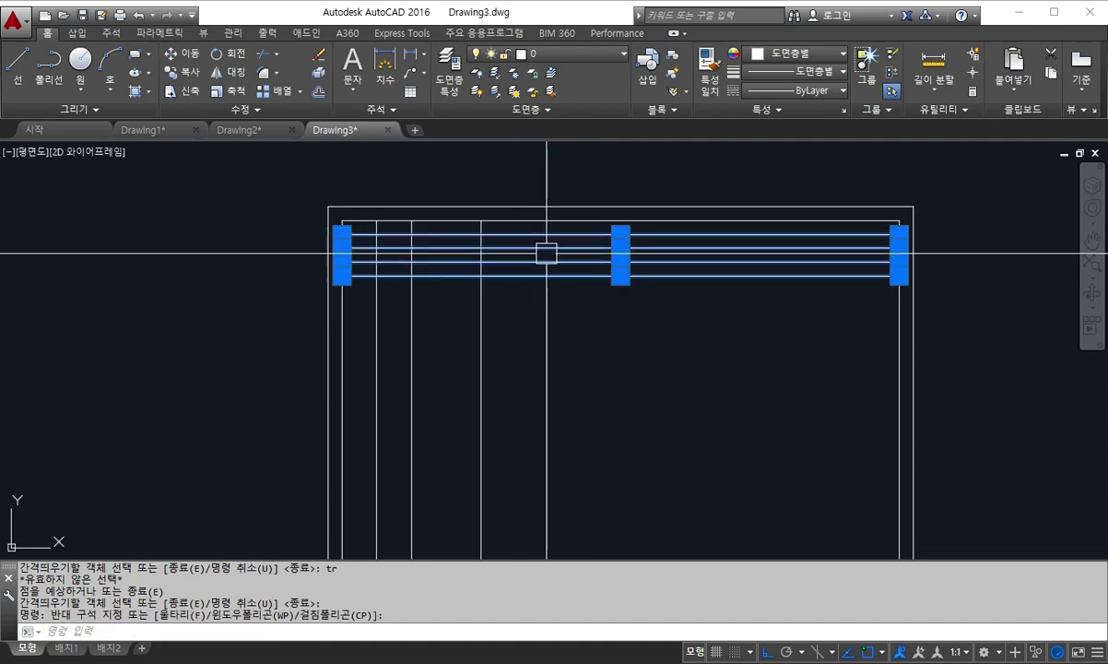
pyautogui.press('Escape')
pyautogui.press('Escape')
pyautogui.press('Escape')
pyautogui.press('Escape')
pyautogui.press('Return')
pyautogui.press('Return')
pyautogui.click(550, 311)
pyautogui.click(512, 225)
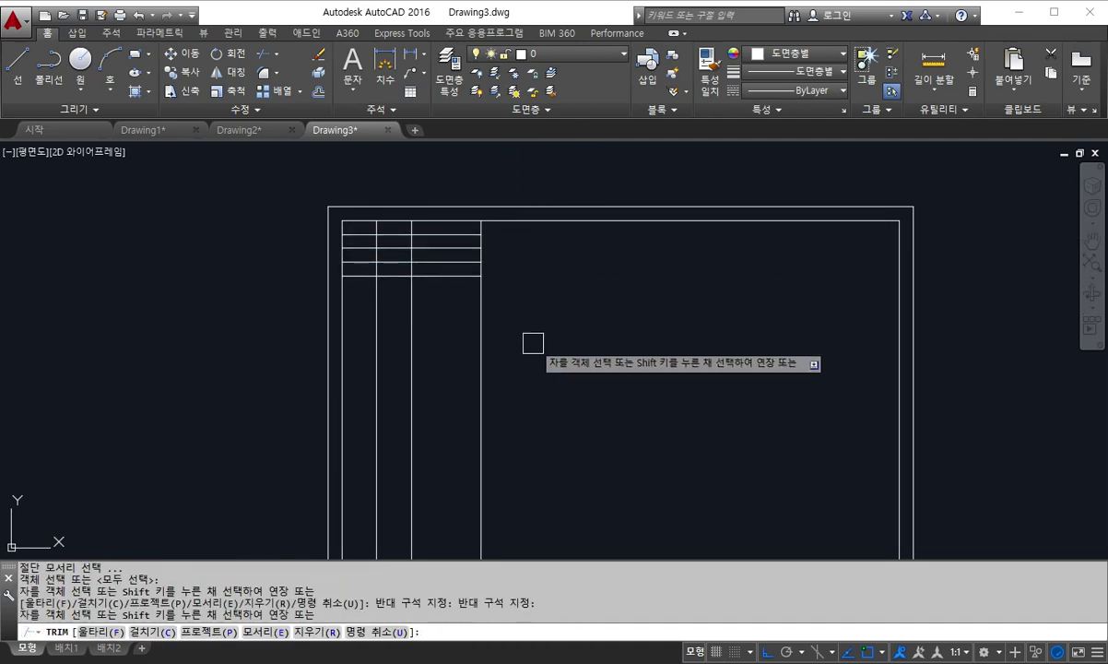
pyautogui.click(533, 343)
pyautogui.click(435, 237)
pyautogui.click(466, 332)
pyautogui.click(379, 311)
pyautogui.scroll(-2, 544, 371)
pyautogui.moveTo(544, 370)
pyautogui.mouseDown(button='middle')
pyautogui.moveTo(475, 344)
pyautogui.moveTo(494, 313)
pyautogui.mouseUp(button='middle')
pyautogui.scroll(2, 478, 338)
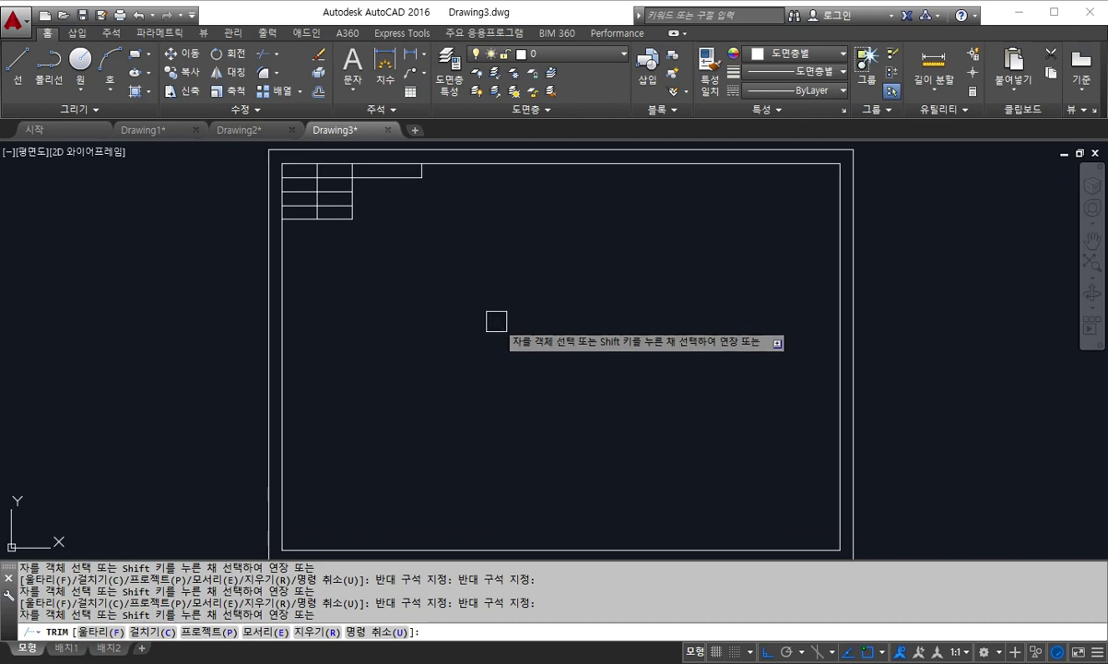
pyautogui.press('Escape')
pyautogui.press('Escape')
pyautogui.press('Escape')
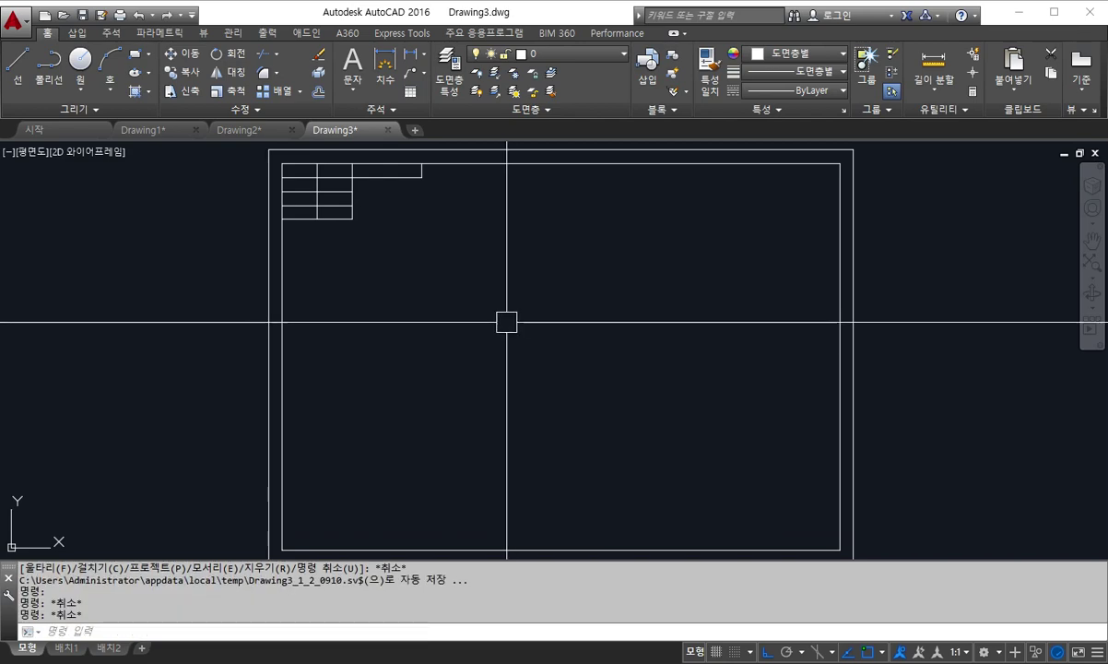
pyautogui.write('z')
pyautogui.press('Return')
pyautogui.write('a')
pyautogui.press('Return')
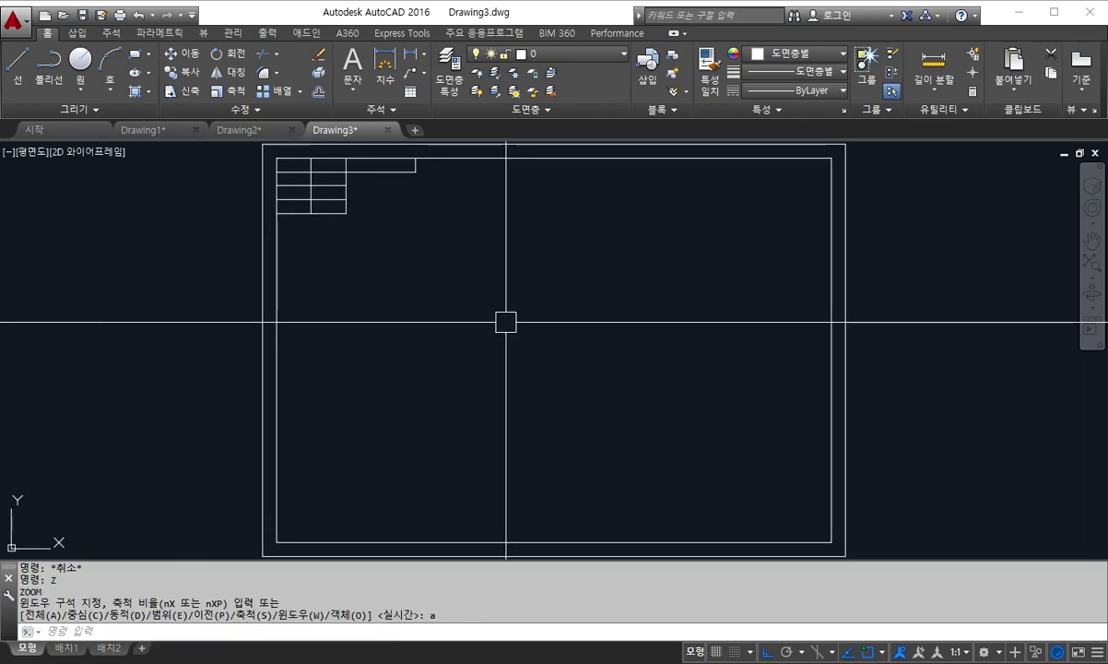